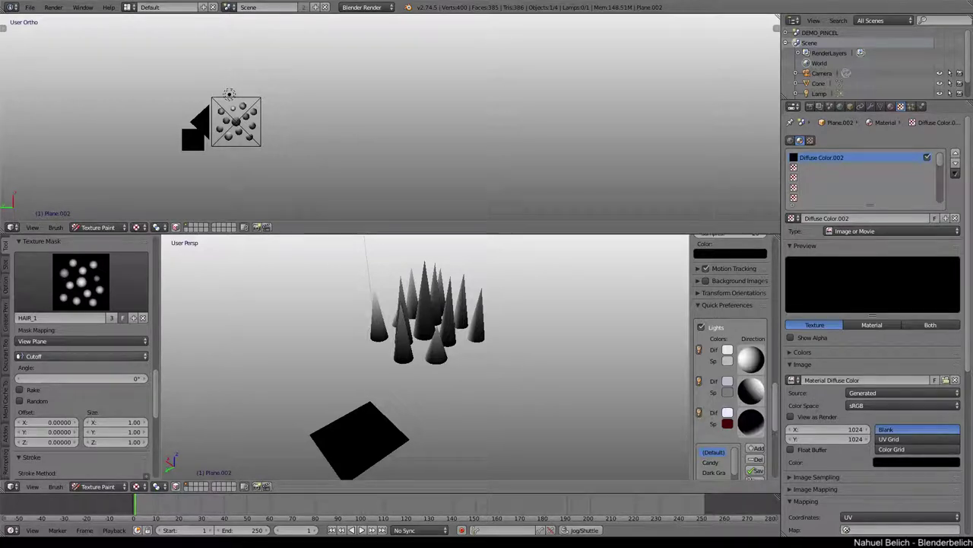
# - Switch to the DEMO_PINCEL scene from the scene list
pyautogui.moveTo(159, 380); pyautogui.dragTo(183, 354)
pyautogui.scroll(3, 155, 354)
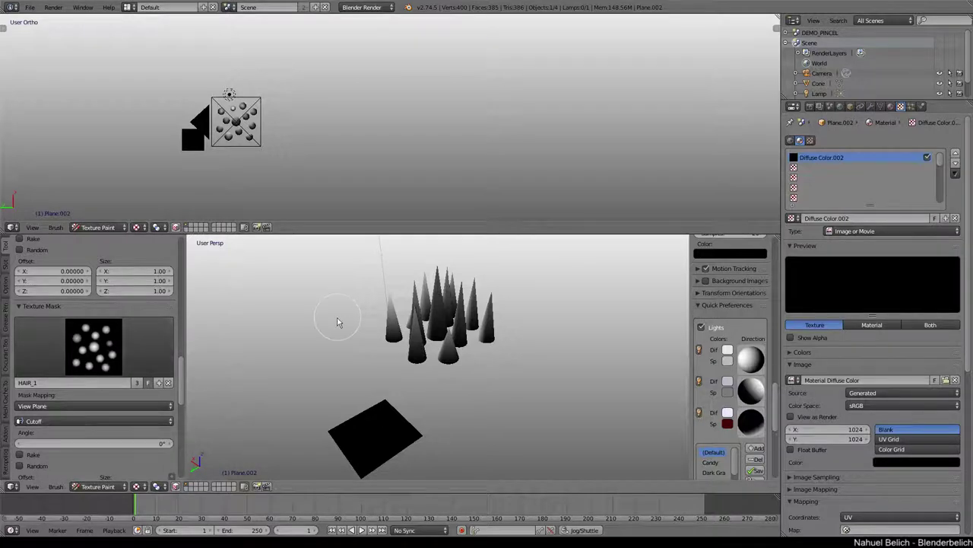
pyautogui.click(231, 8)
pyautogui.click(247, 31)
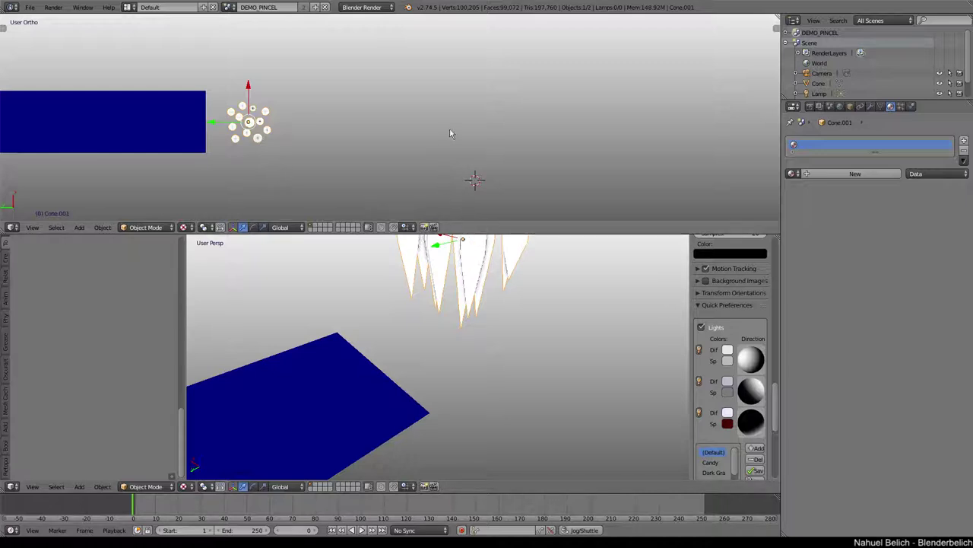
# - Orbit the views around the plane and cones, then bring up the Add menu with Shift+A
pyautogui.moveTo(489, 114)
pyautogui.keyDown('shift'); pyautogui.mouseDown(button='middle')
pyautogui.moveTo(500, 97)
pyautogui.moveTo(454, 119)
pyautogui.mouseUp(button='middle'); pyautogui.keyUp('shift')
pyautogui.scroll(2, 467, 117)
pyautogui.scroll(-1, 473, 109)
pyautogui.moveTo(486, 305)
pyautogui.mouseDown(button='middle')
pyautogui.moveTo(474, 340)
pyautogui.moveTo(457, 320)
pyautogui.moveTo(454, 341)
pyautogui.mouseUp(button='middle')
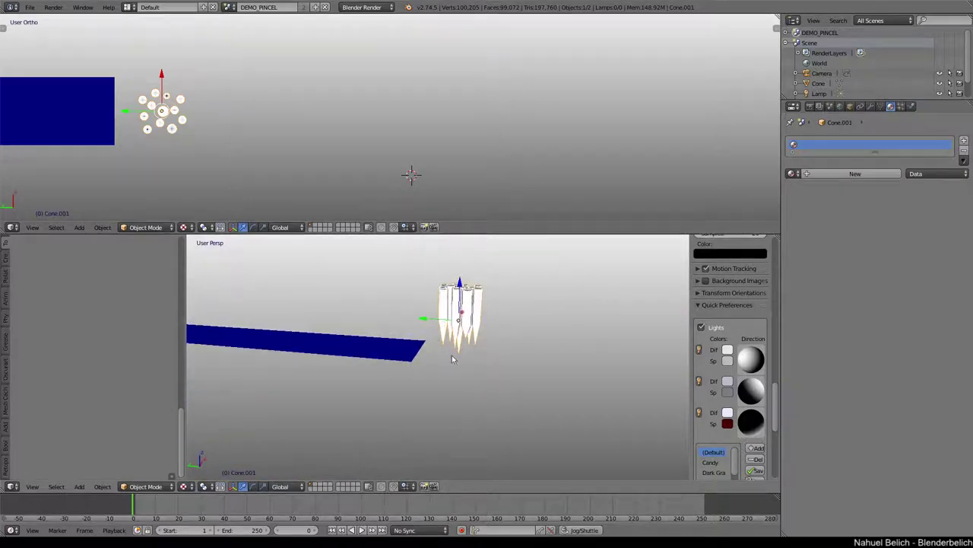
pyautogui.press('Tab')
pyautogui.press('Escape')
pyautogui.moveTo(427, 348); pyautogui.dragTo(444, 400, button='middle')
pyautogui.hotkey('shift', 'a')
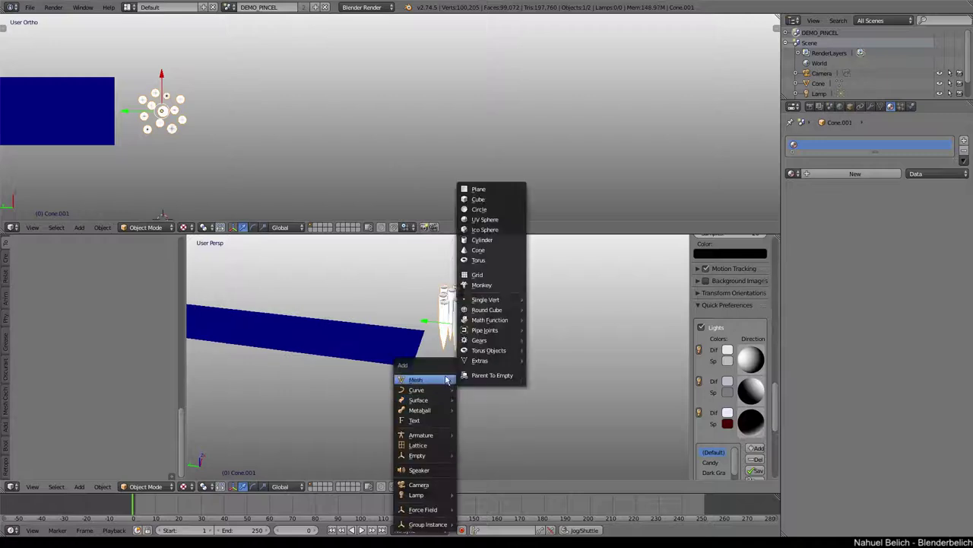
# - Add a new plane and put it in Texture Paint mode
pyautogui.click(480, 189)
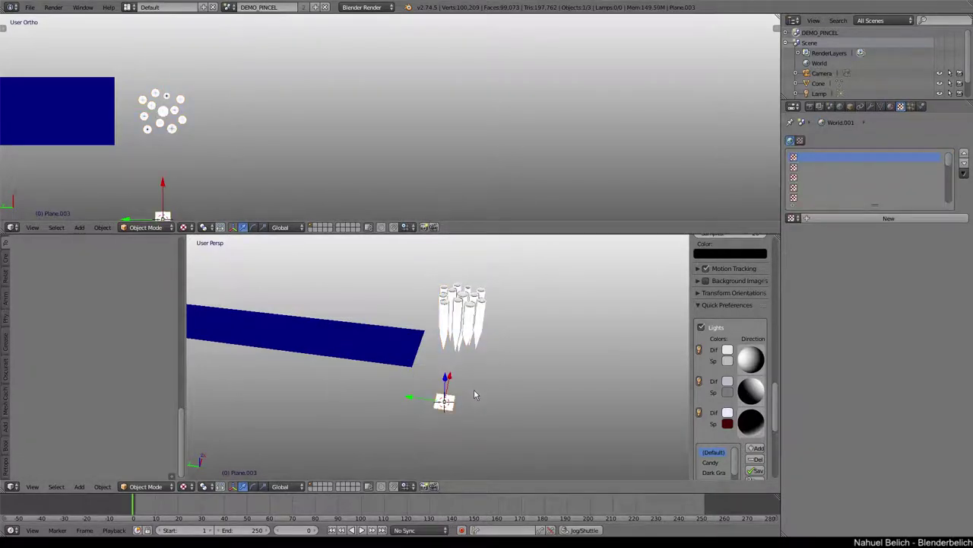
pyautogui.press('Tab')
pyautogui.click(417, 407)
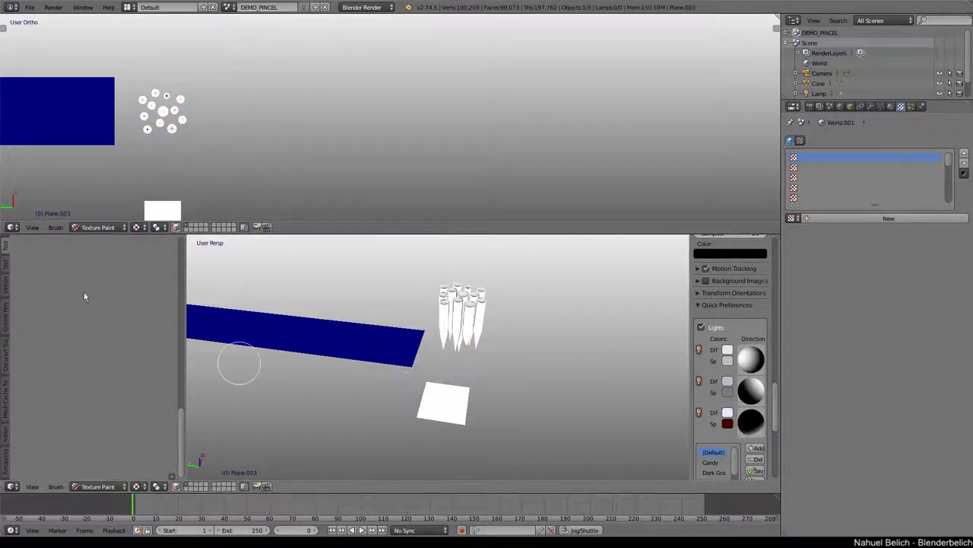
# - Give the plane a blank black 1024 px Diffuse Color paint slot
pyautogui.click(7, 264)
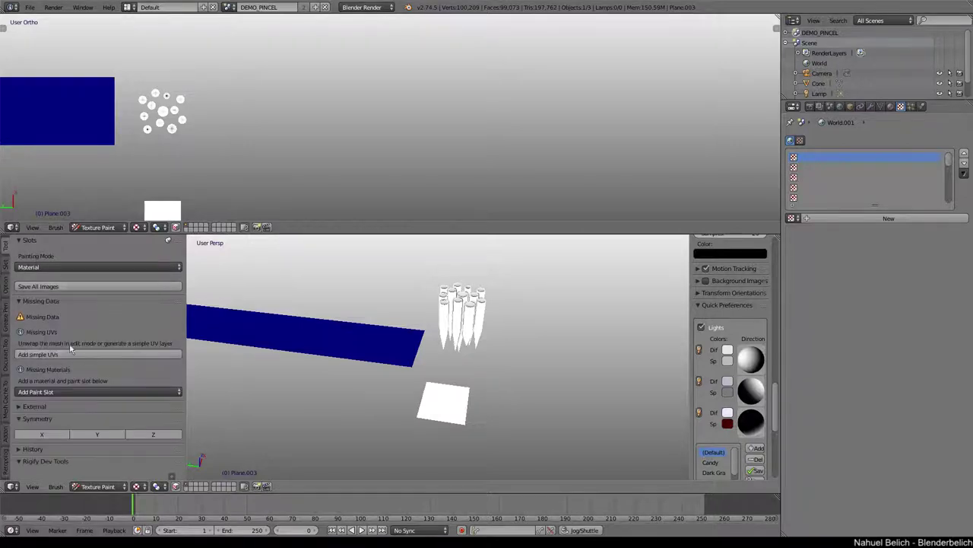
pyautogui.click(95, 356)
pyautogui.click(131, 362)
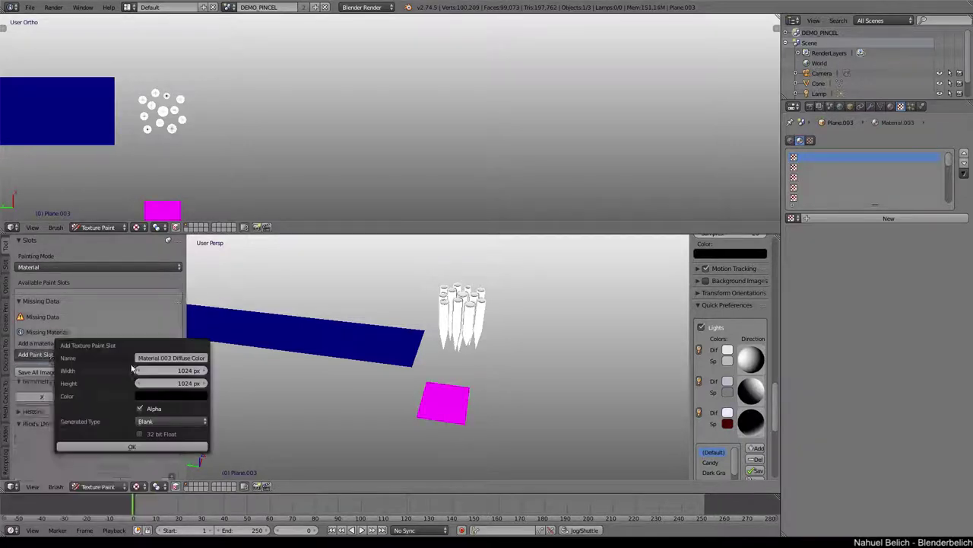
pyautogui.click(152, 446)
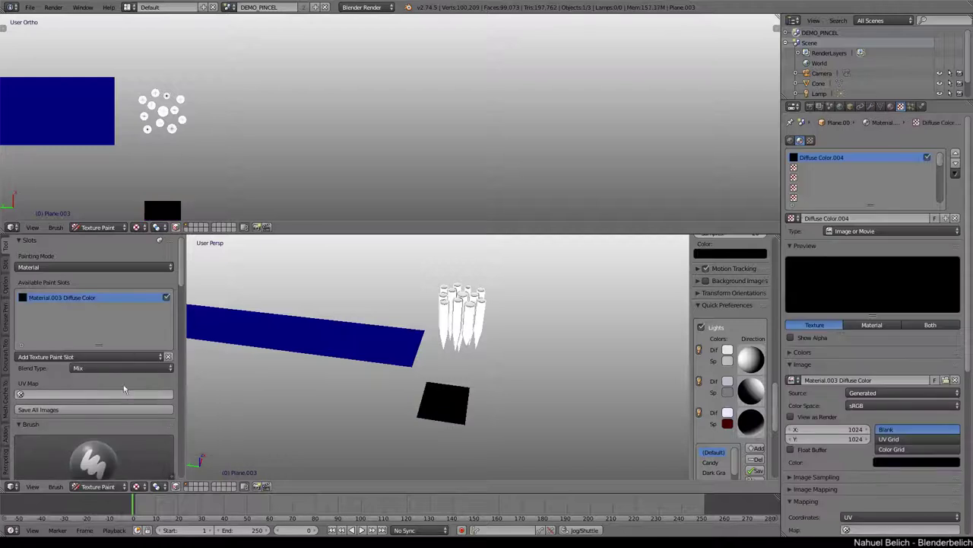
# - Look straight down from the top view and frame the black plane
pyautogui.moveTo(453, 402); pyautogui.dragTo(424, 398, button='middle')
pyautogui.scroll(-5, 95, 343)
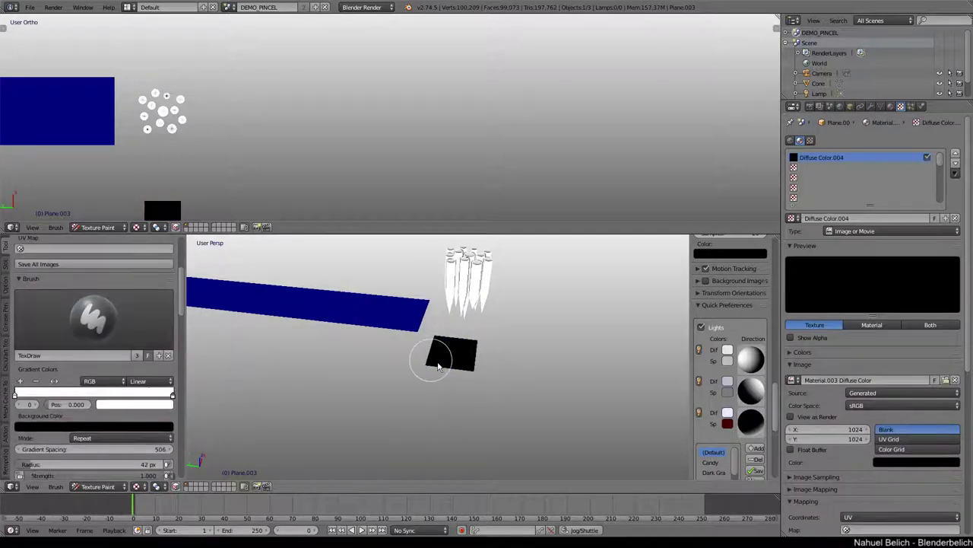
pyautogui.moveTo(428, 393)
pyautogui.mouseDown(button='middle')
pyautogui.moveTo(429, 329)
pyautogui.moveTo(441, 388)
pyautogui.moveTo(437, 311)
pyautogui.mouseUp(button='middle')
pyautogui.press('KP_7')
pyautogui.press('KP_Decimal')
pyautogui.scroll(3, 434, 355)
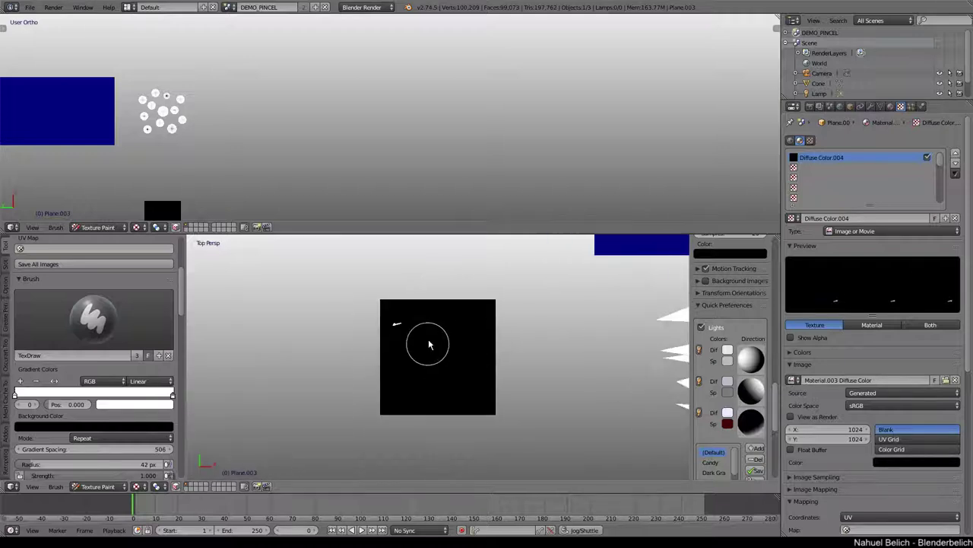
pyautogui.scroll(2, 430, 344)
pyautogui.scroll(-3, 91, 426)
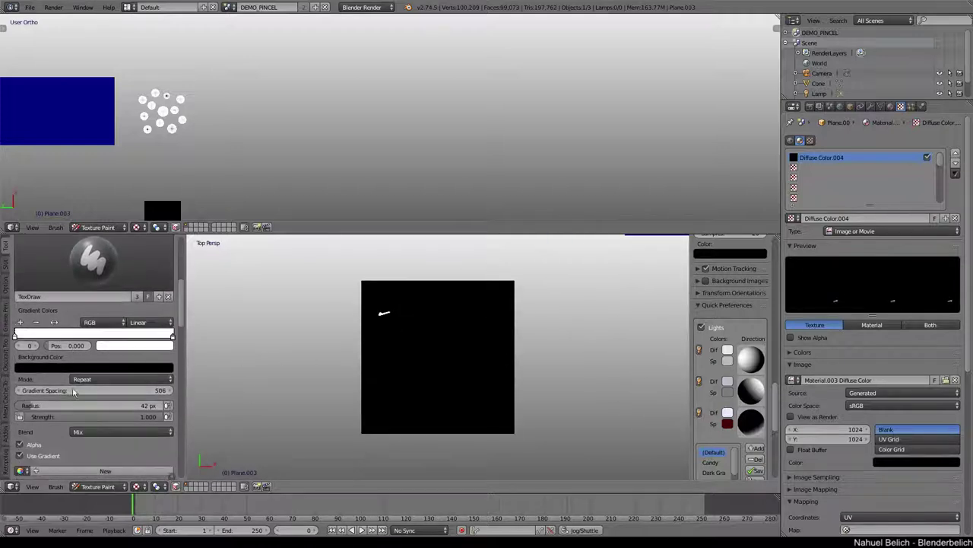
# - Turn off Use Gradient so the brush paints solid white, and enlarge the tool shelf
pyautogui.click(46, 463)
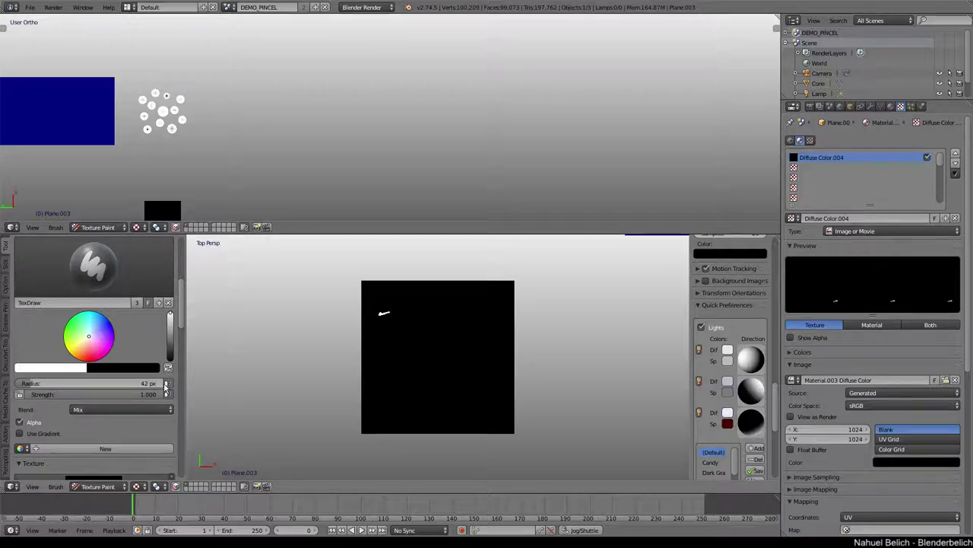
pyautogui.keyDown('ctrl'); pyautogui.moveTo(162, 393); pyautogui.dragTo(162, 360, button='middle'); pyautogui.keyUp('ctrl')
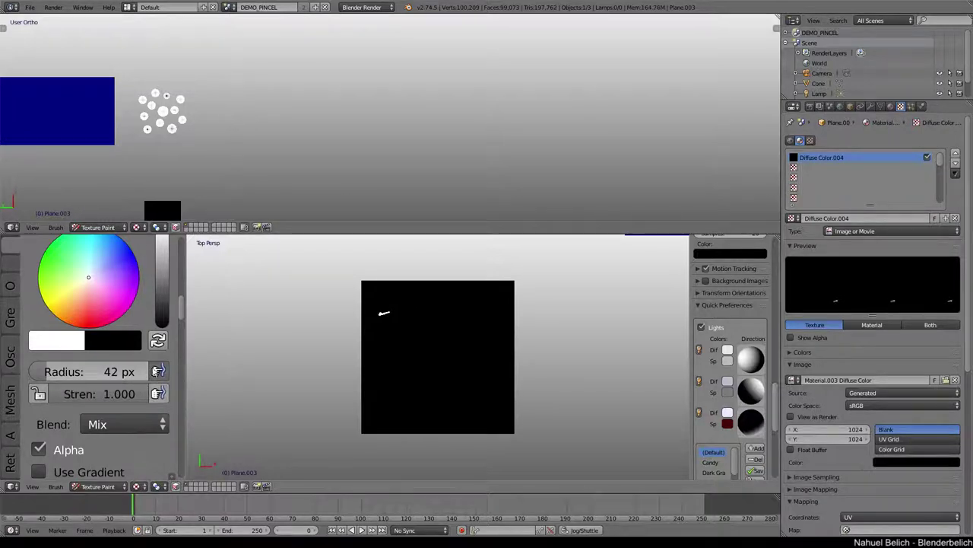
pyautogui.moveTo(150, 417); pyautogui.dragTo(145, 329, button='middle')
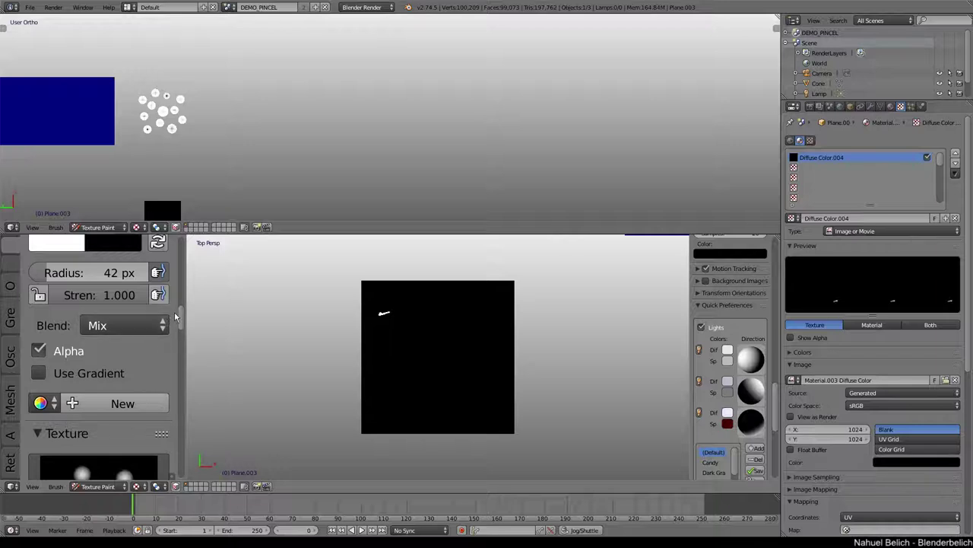
# - Change the HAIR_1 texture mask pressure setting from Cutoff to Off
pyautogui.scroll(2, 182, 322)
pyautogui.scroll(-2, 181, 323)
pyautogui.scroll(-4, 182, 327)
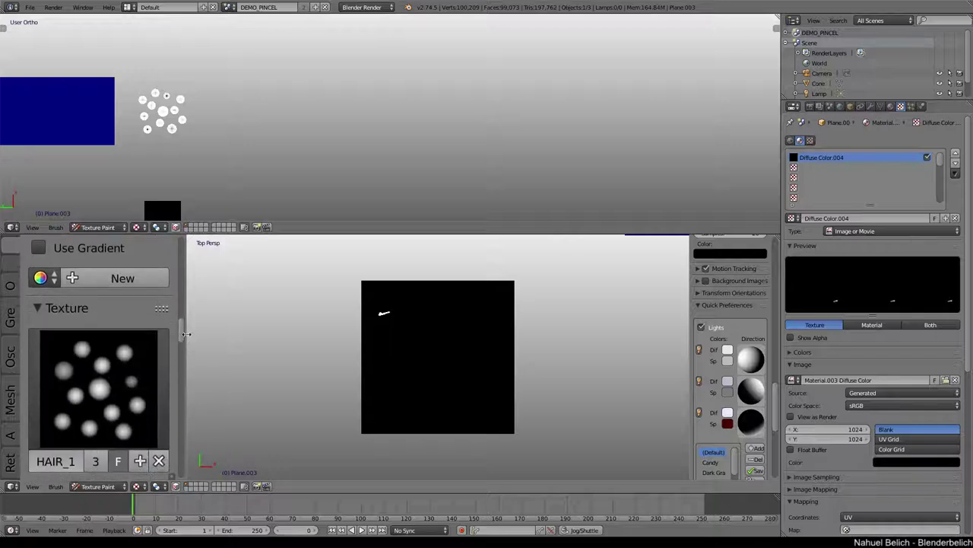
pyautogui.moveTo(180, 331); pyautogui.dragTo(182, 364)
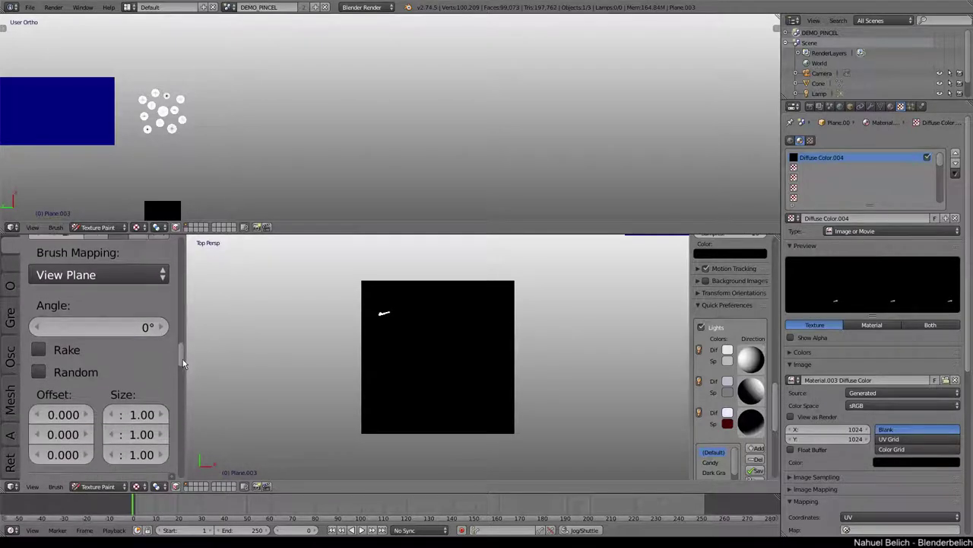
pyautogui.scroll(-2, 182, 363)
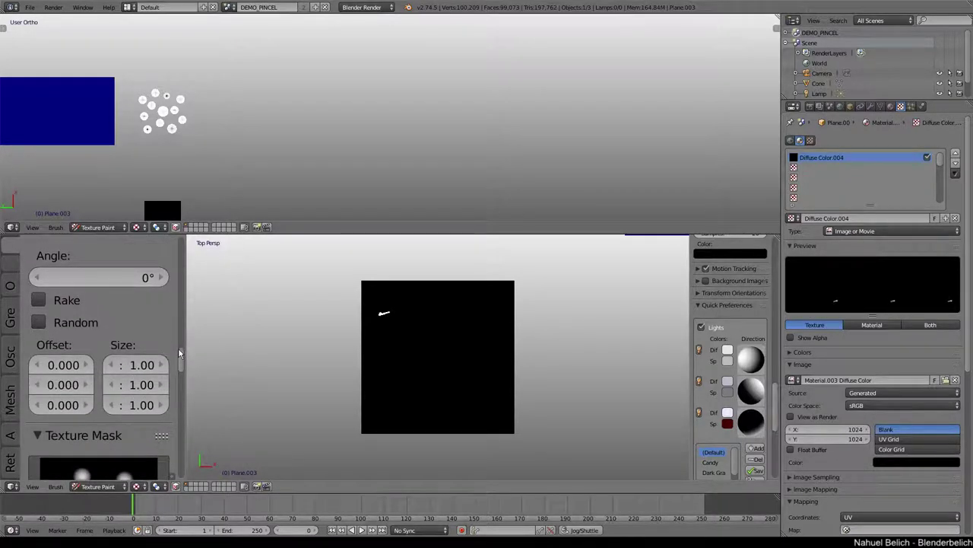
pyautogui.moveTo(180, 352); pyautogui.dragTo(180, 398)
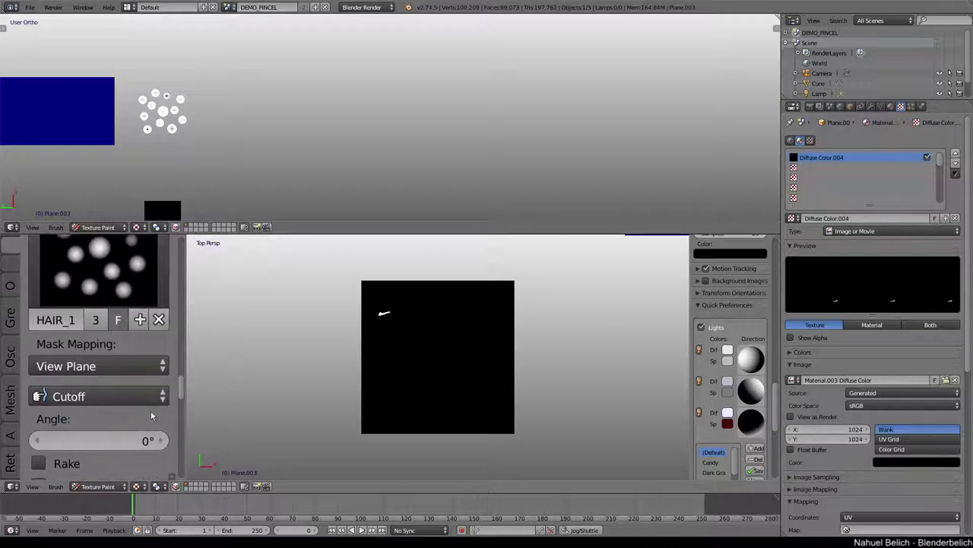
pyautogui.click(154, 396)
pyautogui.click(91, 372)
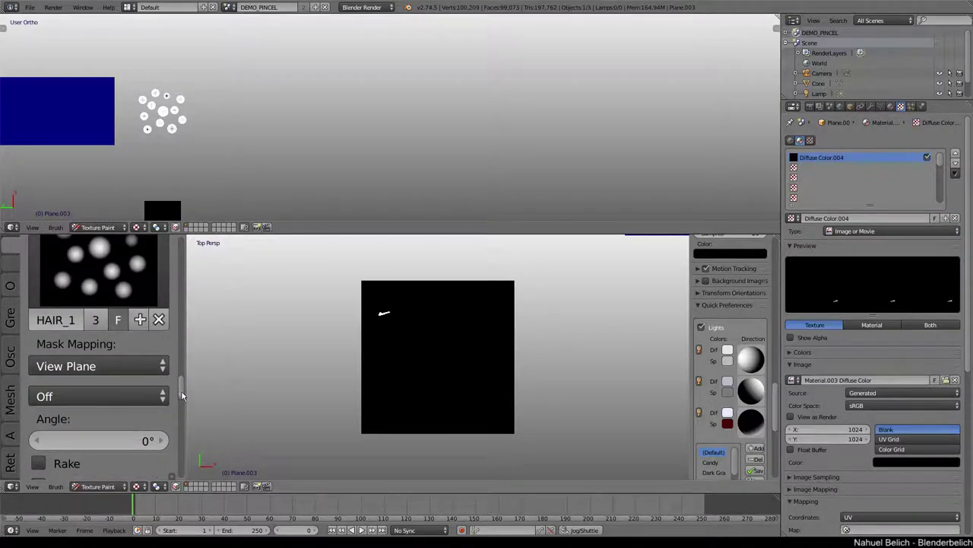
pyautogui.scroll(5, 135, 362)
pyautogui.scroll(3, 135, 362)
pyautogui.scroll(-2, 135, 362)
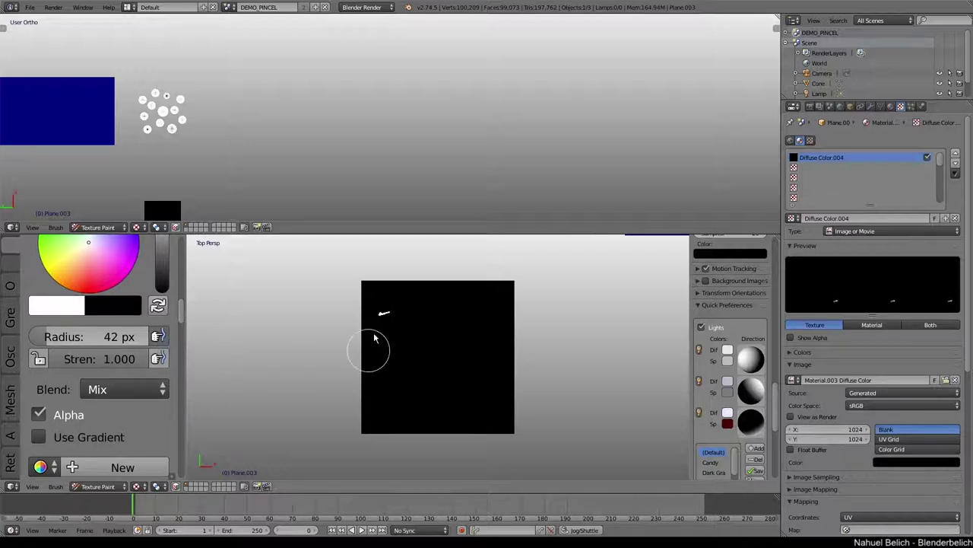
# - Paint white curved, looping hair strokes on the plane and return to Object Mode
pyautogui.moveTo(415, 403)
pyautogui.mouseDown()
pyautogui.moveTo(411, 348)
pyautogui.moveTo(403, 384)
pyautogui.mouseUp()
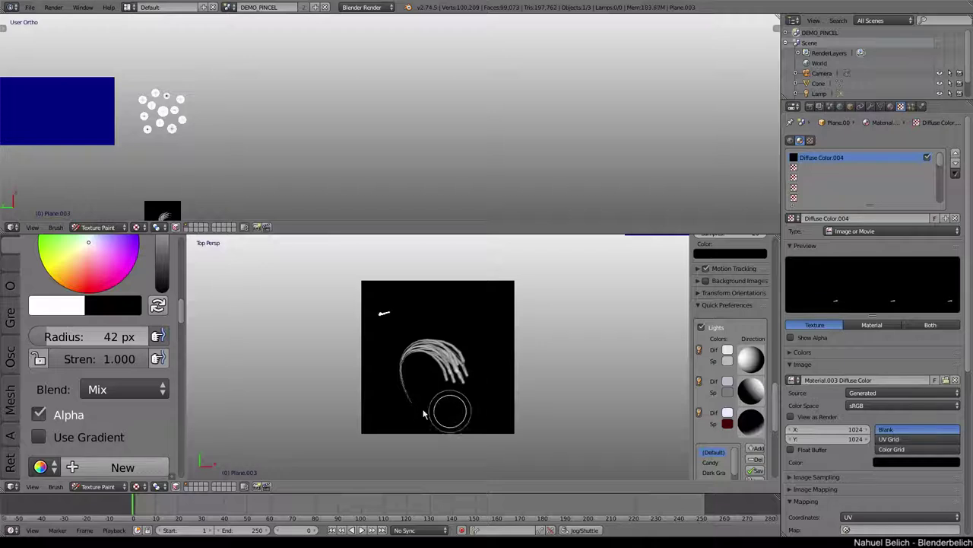
pyautogui.moveTo(399, 320)
pyautogui.mouseDown()
pyautogui.moveTo(464, 346)
pyautogui.moveTo(413, 304)
pyautogui.mouseUp()
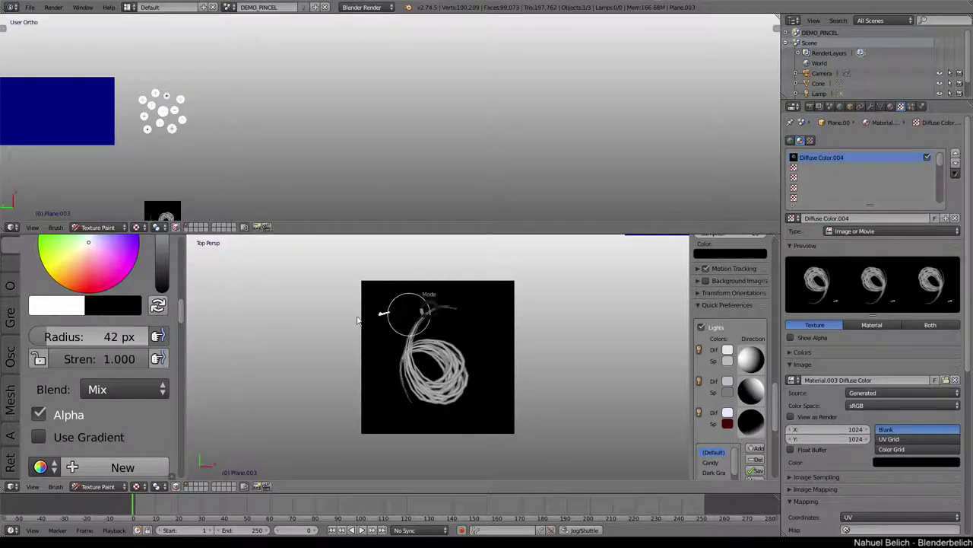
pyautogui.press('Tab')
# - Orbit to another angle and select the white cone cluster
pyautogui.moveTo(308, 145)
pyautogui.mouseDown(button='middle')
pyautogui.moveTo(358, 135)
pyautogui.moveTo(363, 221)
pyautogui.moveTo(460, 285)
pyautogui.moveTo(506, 396)
pyautogui.moveTo(568, 296)
pyautogui.moveTo(469, 348)
pyautogui.moveTo(478, 335)
pyautogui.moveTo(467, 315)
pyautogui.moveTo(480, 305)
pyautogui.moveTo(517, 358)
pyautogui.mouseUp(button='middle')
pyautogui.scroll(-6, 461, 284)
pyautogui.rightClick(481, 335)
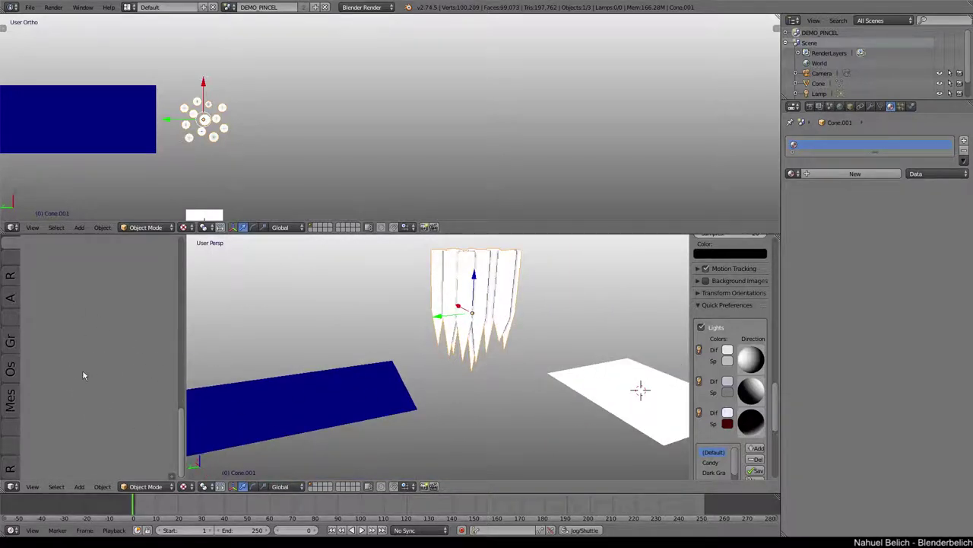
# - Shrink the cone cluster to a tiny size
pyautogui.scroll(-2, 88, 372)
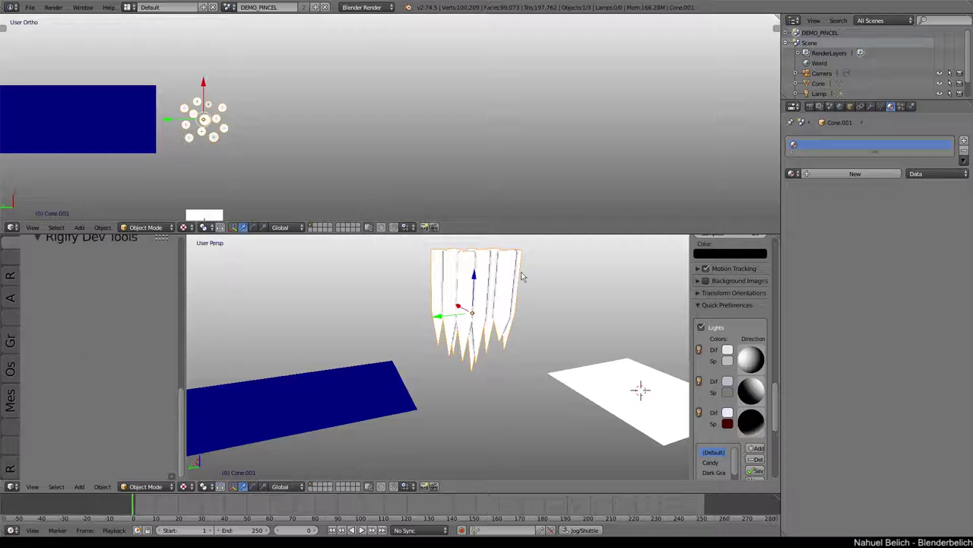
pyautogui.scroll(-1, 522, 274)
pyautogui.scroll(-3, 489, 319)
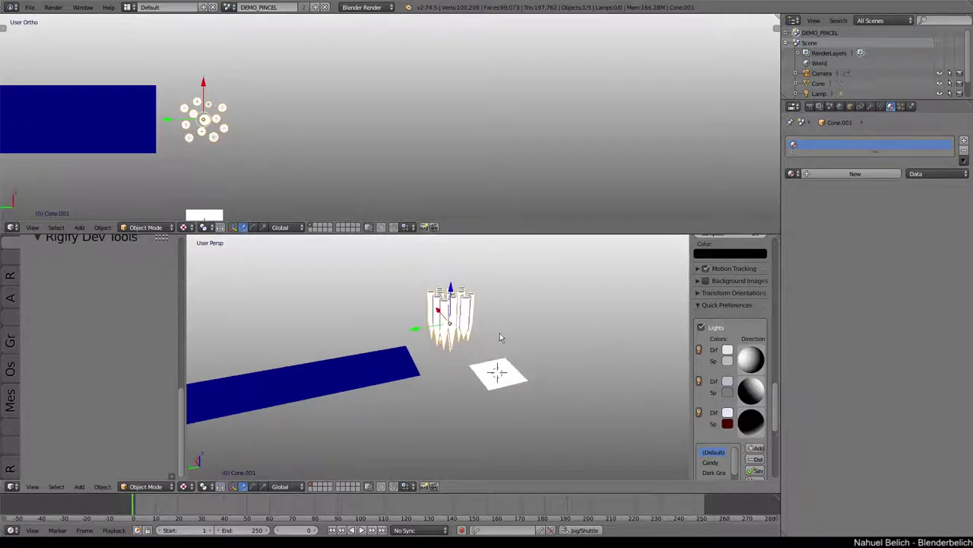
pyautogui.scroll(2, 491, 335)
pyautogui.scroll(1, 498, 334)
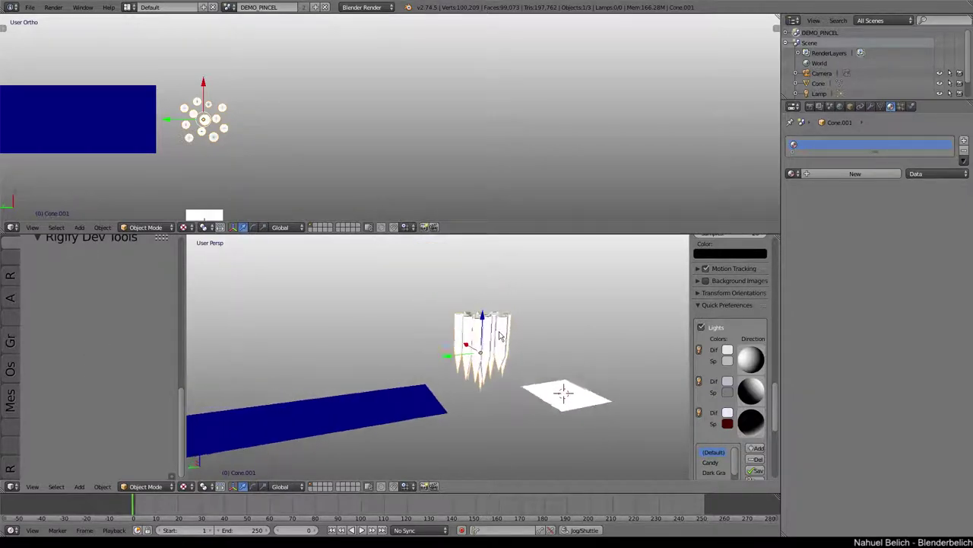
pyautogui.moveTo(503, 333); pyautogui.dragTo(539, 312, button='middle')
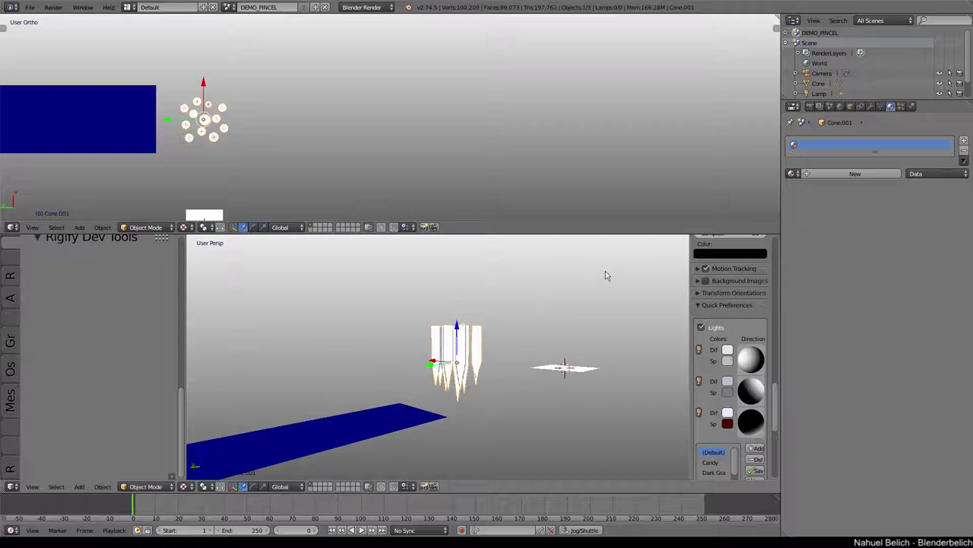
pyautogui.press('s')
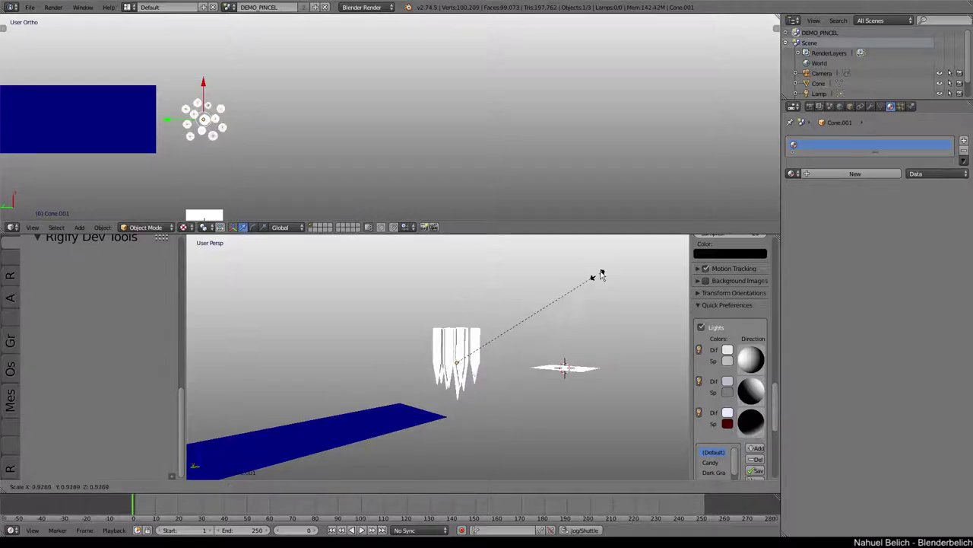
pyautogui.click(477, 359)
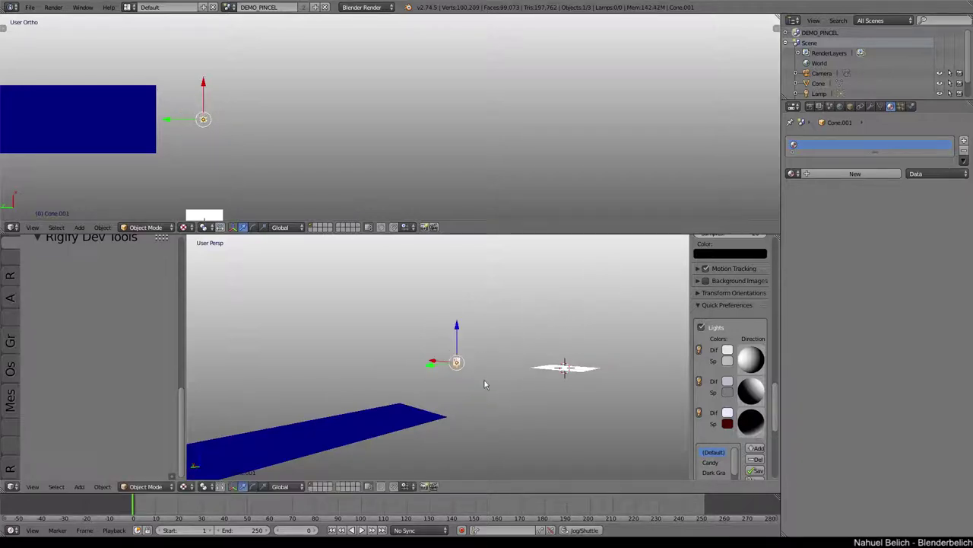
# - Lower the cones onto the centre of the blue plane and check them from the front view
pyautogui.press('ctrl+KP_3')
pyautogui.moveTo(502, 349); pyautogui.dragTo(475, 408)
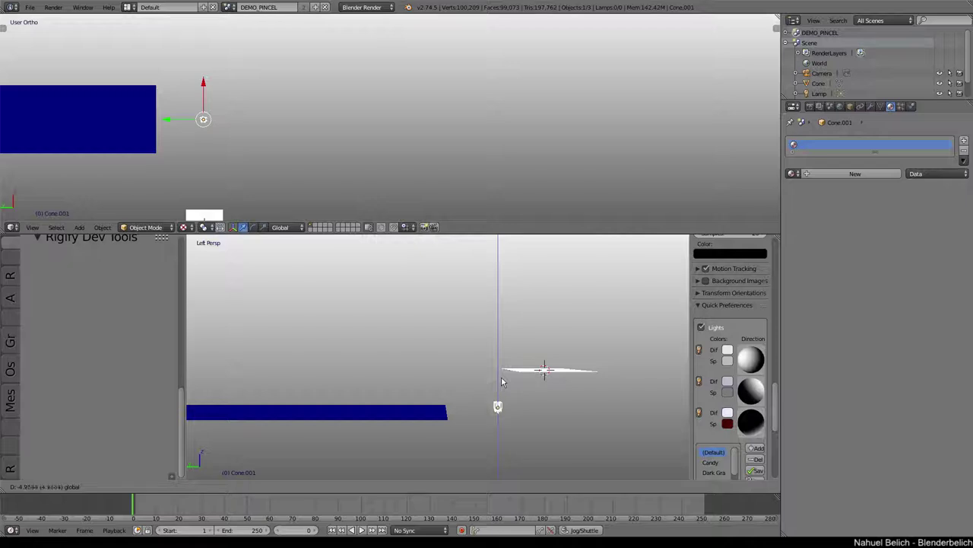
pyautogui.click(414, 407)
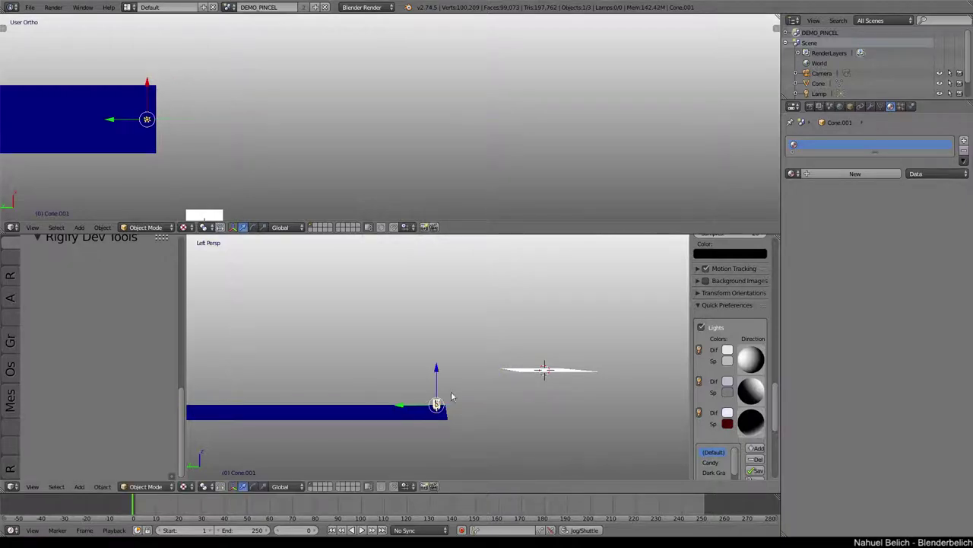
pyautogui.press('KP_1')
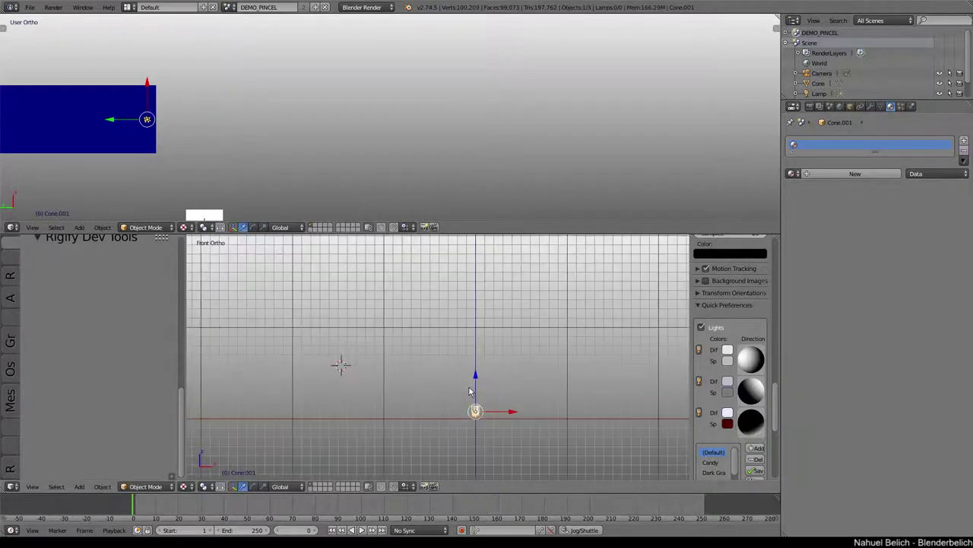
pyautogui.press('KP_Decimal')
pyautogui.scroll(10, 409, 344)
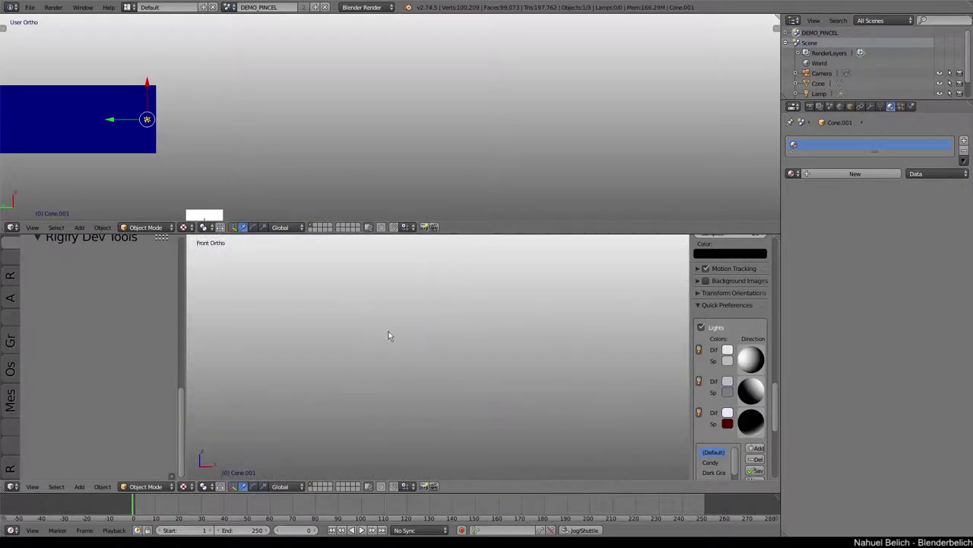
pyautogui.press('KP_Decimal')
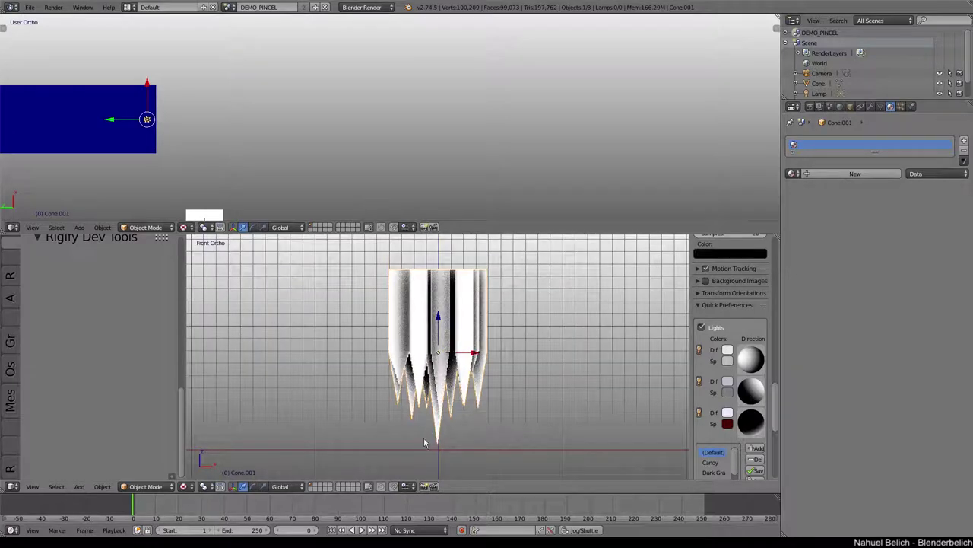
pyautogui.moveTo(432, 452); pyautogui.dragTo(429, 438, button='middle')
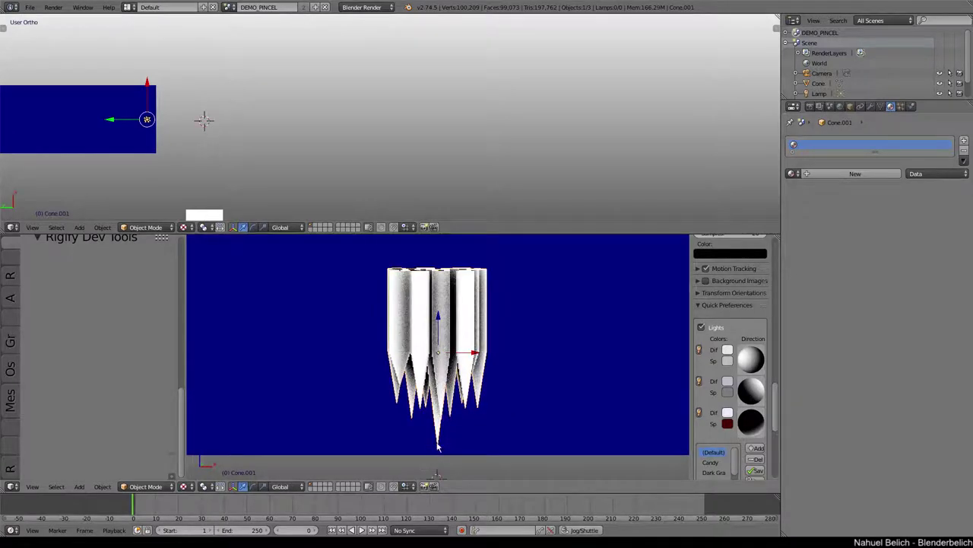
pyautogui.press('KP_1')
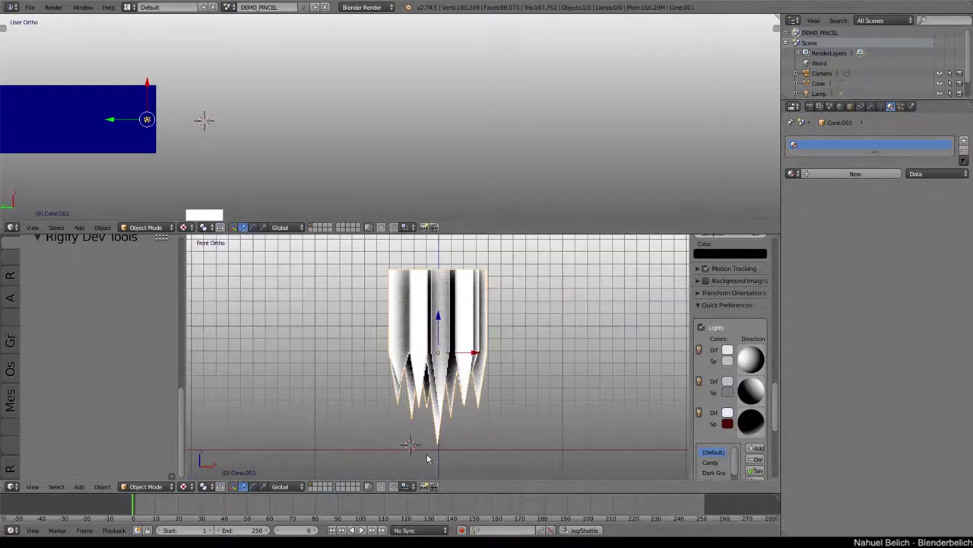
pyautogui.moveTo(409, 405)
pyautogui.mouseDown(button='middle')
pyautogui.moveTo(456, 407)
pyautogui.moveTo(443, 397)
pyautogui.mouseUp(button='middle')
pyautogui.scroll(-3, 456, 407)
pyautogui.hotkey('alt', 'a')
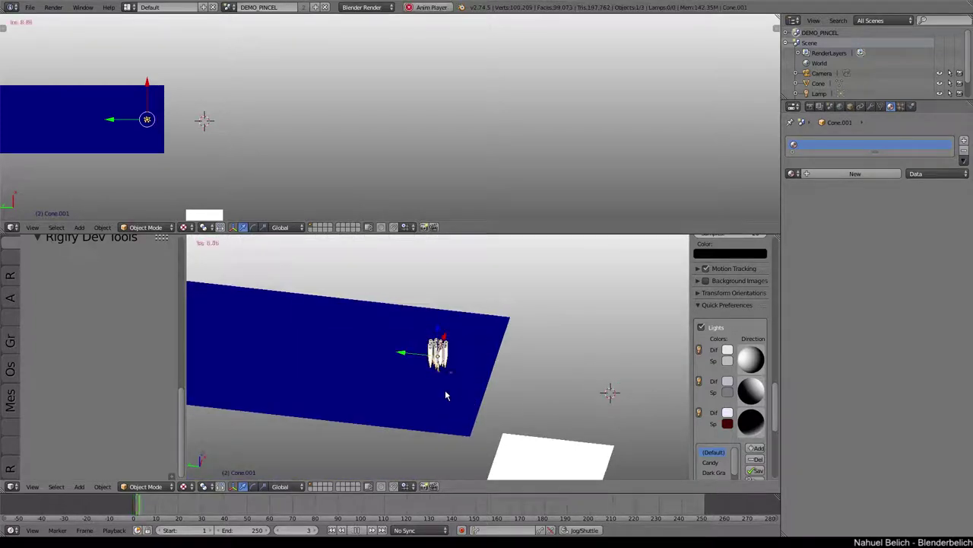
pyautogui.press('s')
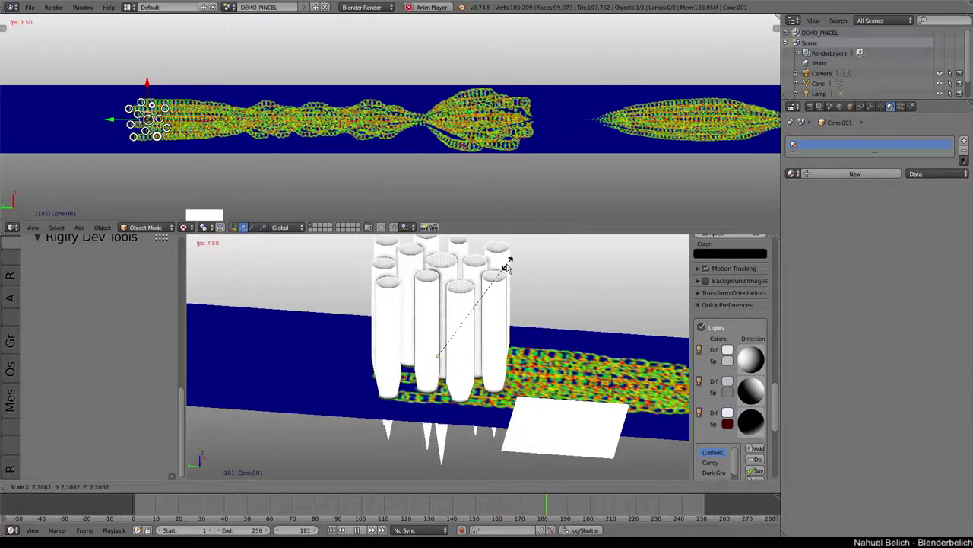
pyautogui.rightClick(479, 281)
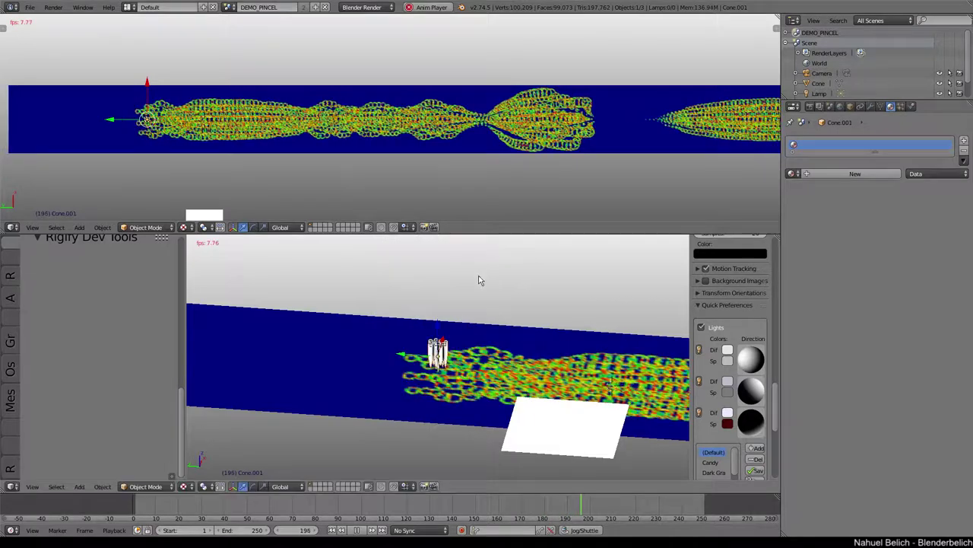
# - Stop playback and scale up the cone cluster
pyautogui.press('Escape')
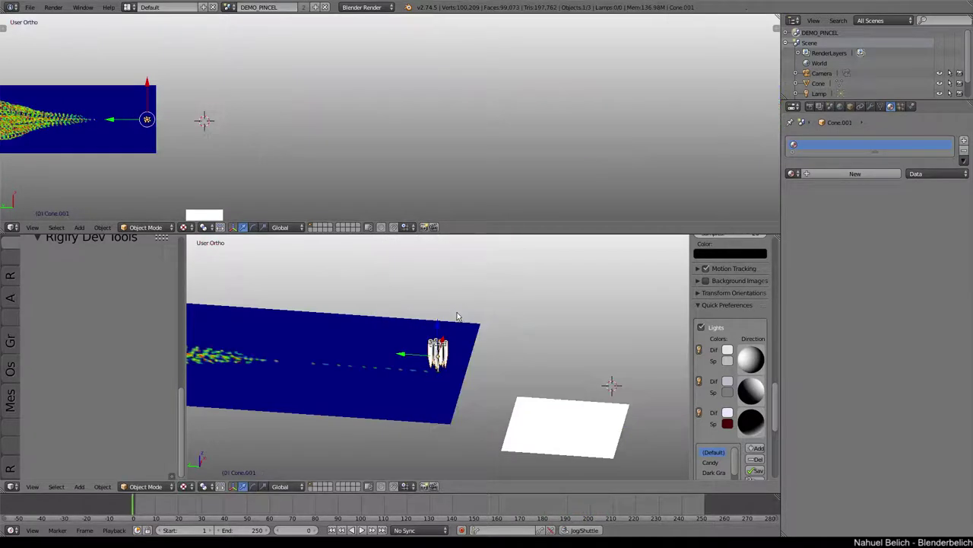
pyautogui.press('s')
pyautogui.click(547, 283)
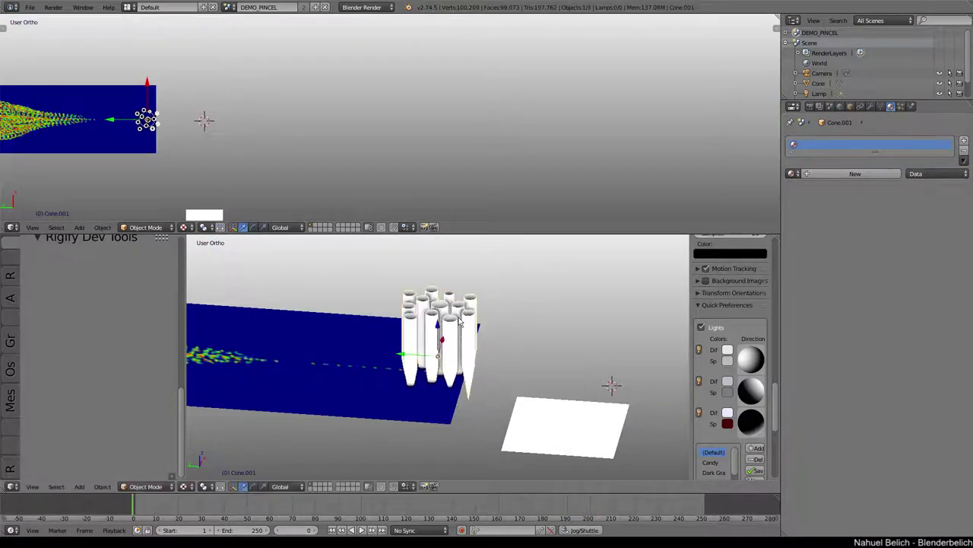
# - Raise the cones so their tips hang just above the plane, and return to frame 1
pyautogui.press('g')
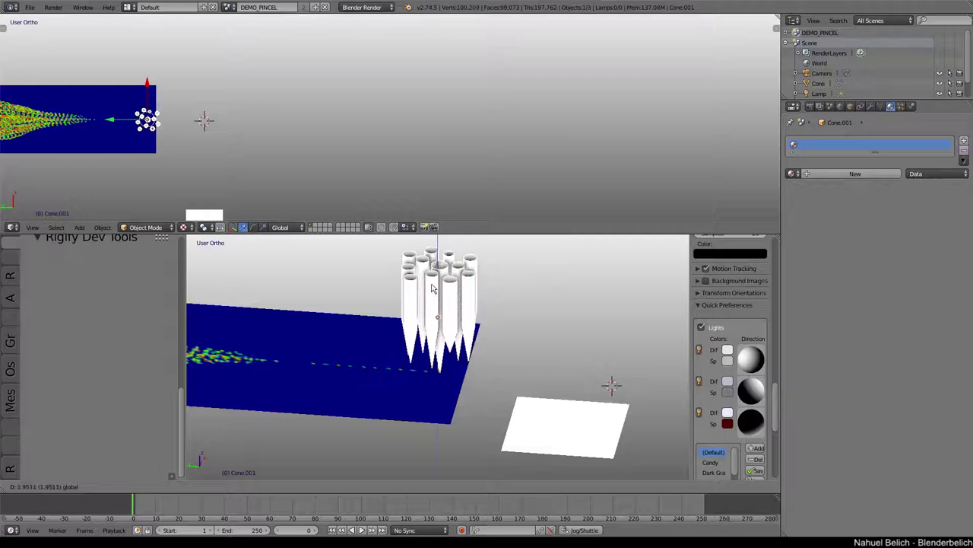
pyautogui.click(436, 281)
pyautogui.moveTo(438, 291); pyautogui.dragTo(437, 280)
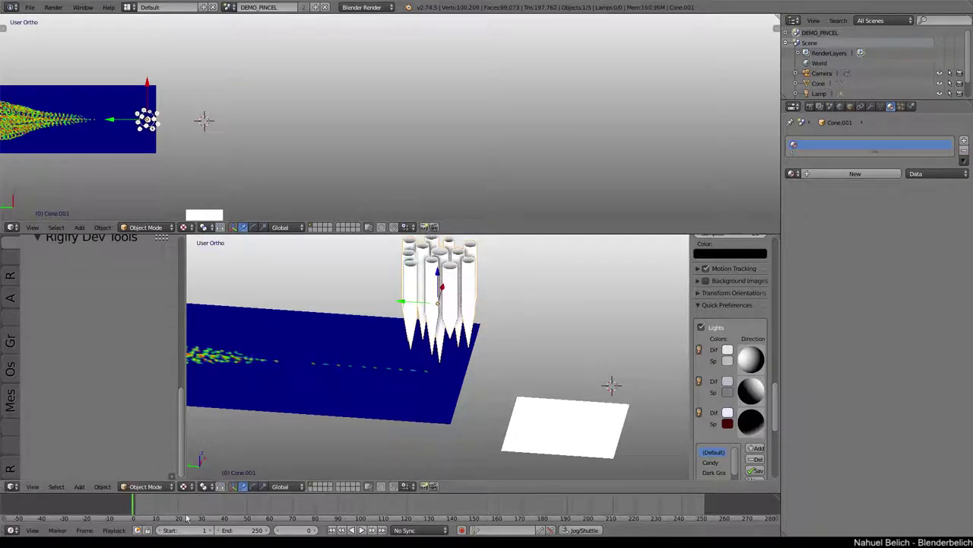
pyautogui.click(333, 530)
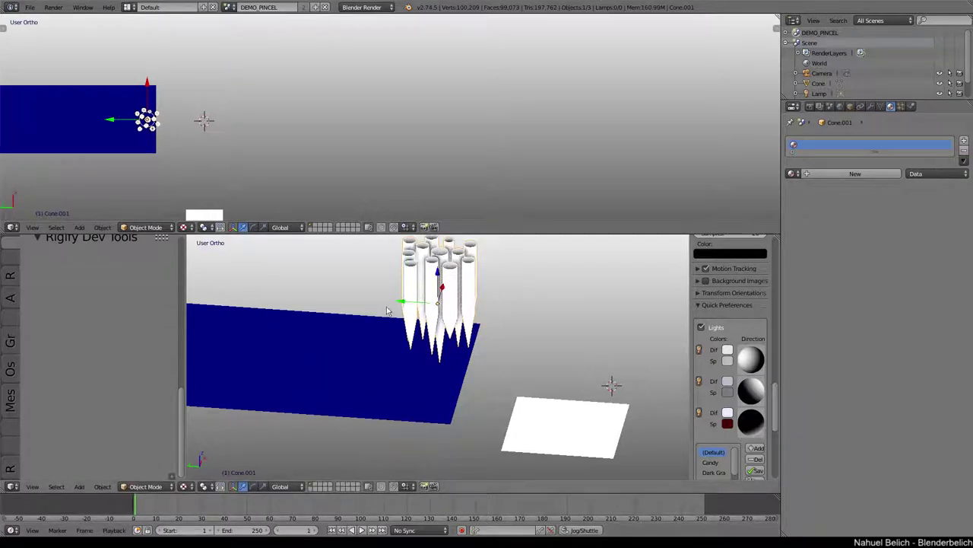
pyautogui.moveTo(456, 278); pyautogui.dragTo(460, 268, button='middle')
# - Rescale the cones, set their height along Z, and start animation playback
pyautogui.press('s')
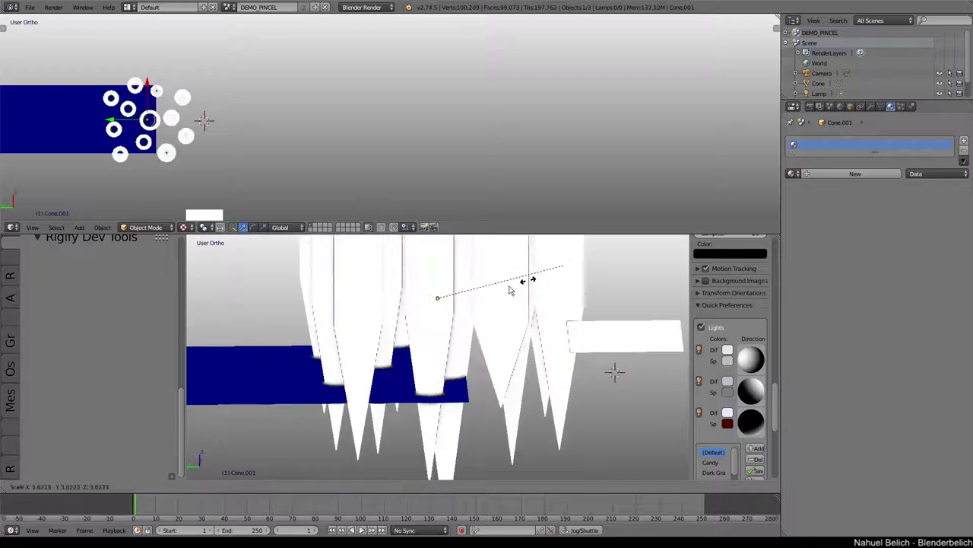
pyautogui.press('Escape')
pyautogui.press('s')
pyautogui.click(437, 266)
pyautogui.press('g')
pyautogui.press('z')
pyautogui.click(439, 262)
pyautogui.hotkey('alt', 'a')
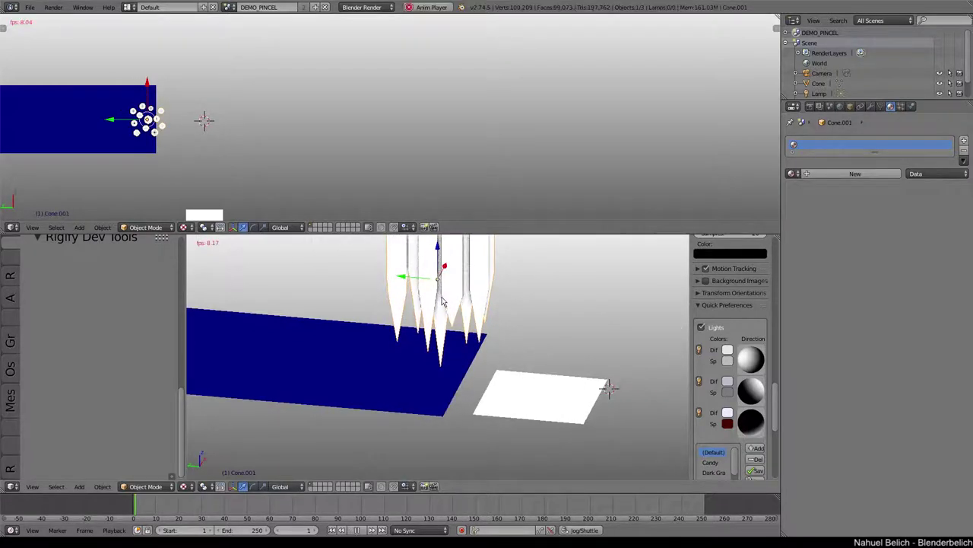
# - Adjust the cones' height and size during playback, then stop at frame 157
pyautogui.press('g')
pyautogui.press('z')
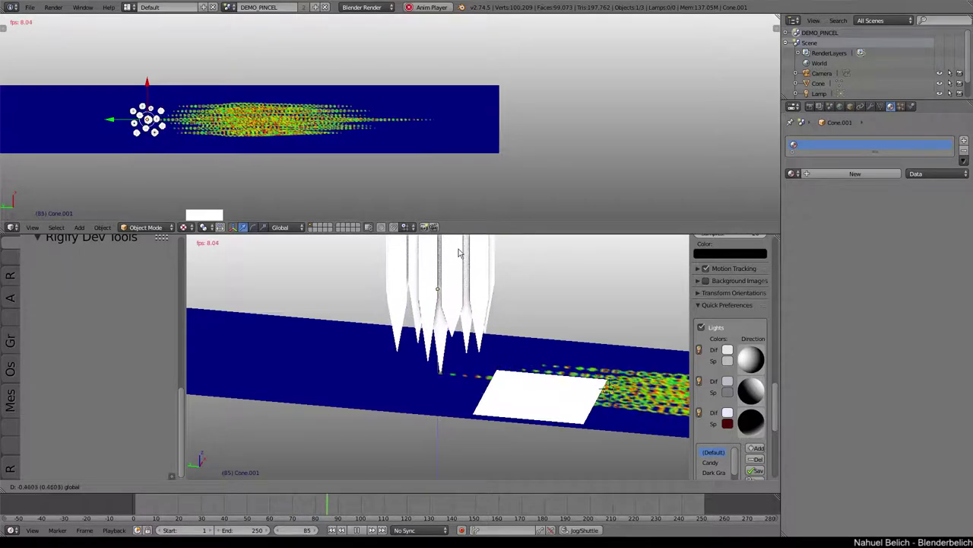
pyautogui.click(553, 219)
pyautogui.press('s')
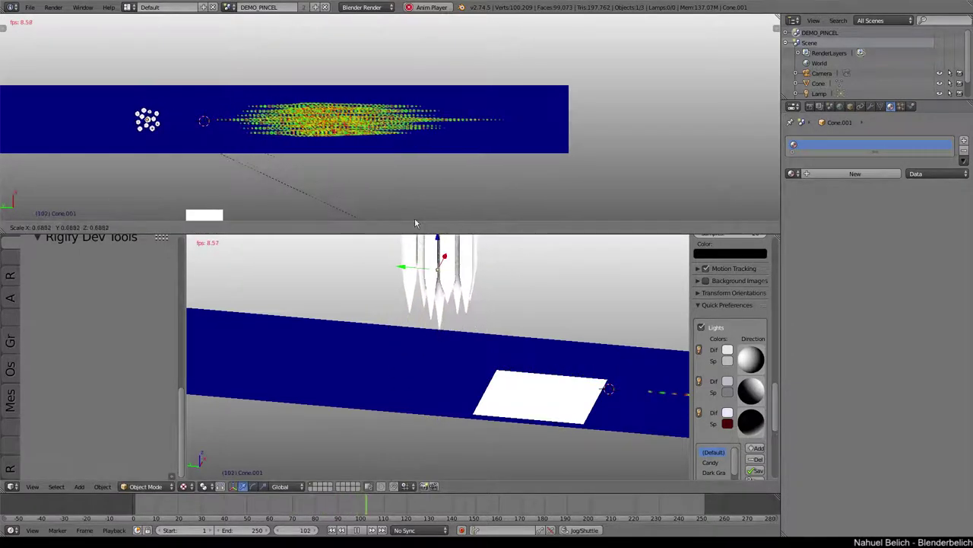
pyautogui.press('Escape')
pyautogui.press('g')
pyautogui.press('z')
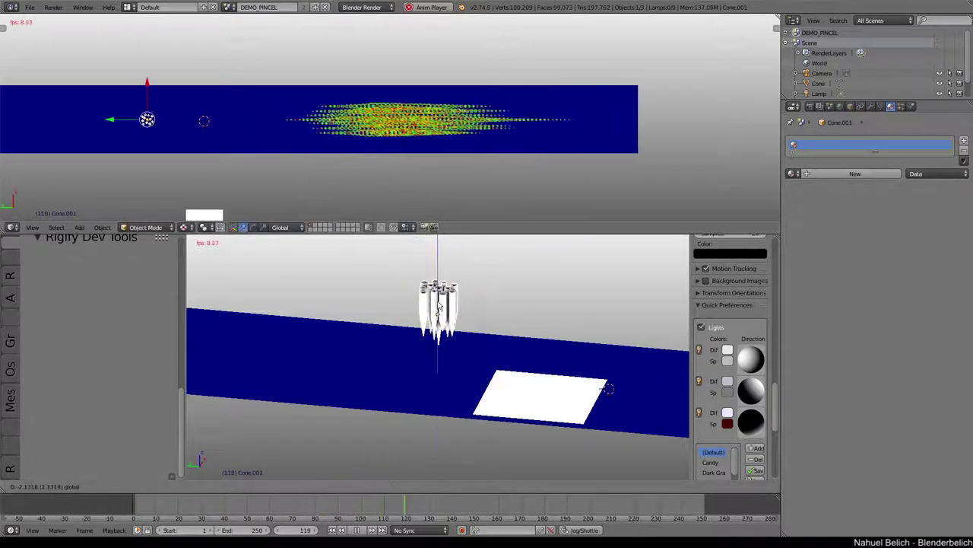
pyautogui.press('s')
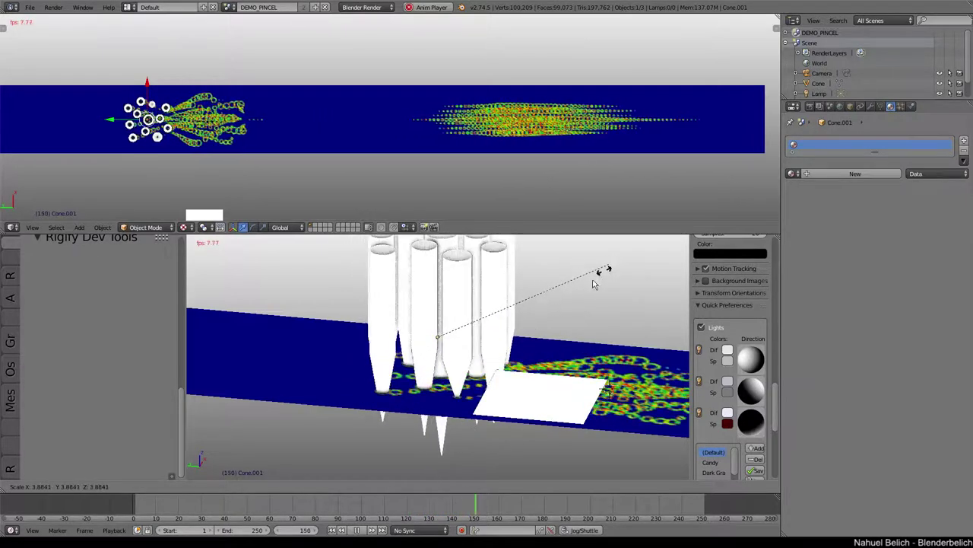
pyautogui.click(561, 302)
pyautogui.hotkey('alt', 'a')
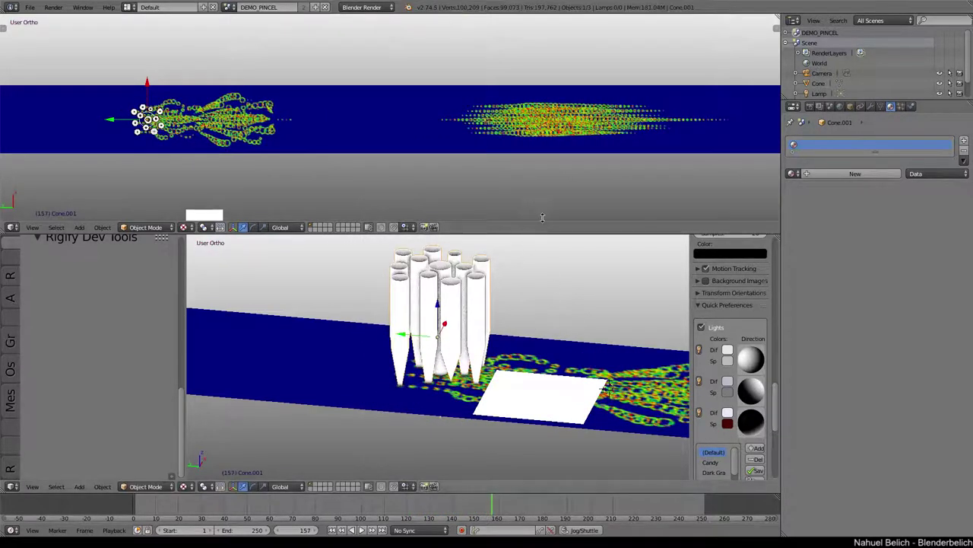
pyautogui.keyDown('ctrl'); pyautogui.hscroll(2, 521, 155); pyautogui.keyUp('ctrl')
pyautogui.keyDown('ctrl'); pyautogui.hscroll(-1, 526, 149); pyautogui.keyUp('ctrl')
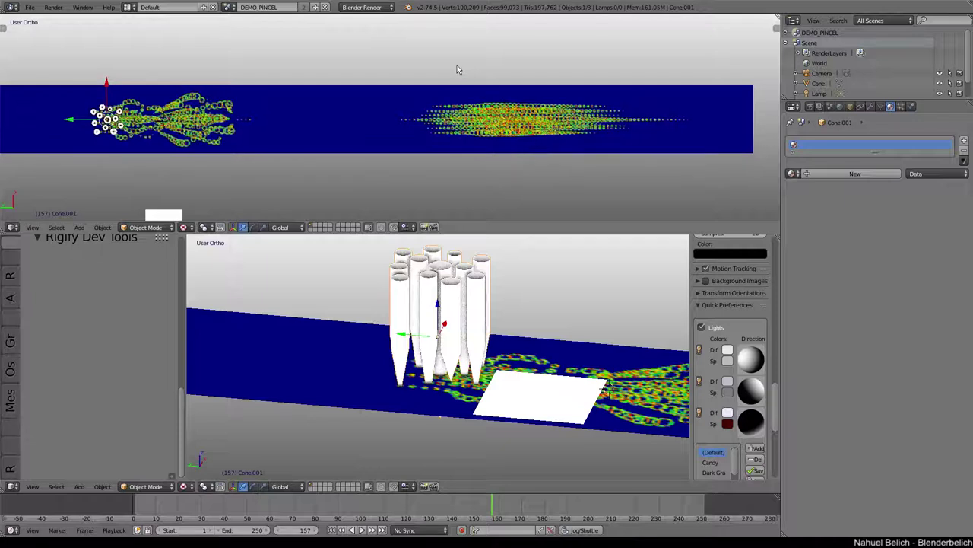
# - Switch to the left orthographic view and scroll through the tool shelf
pyautogui.press('ctrl+KP_3')
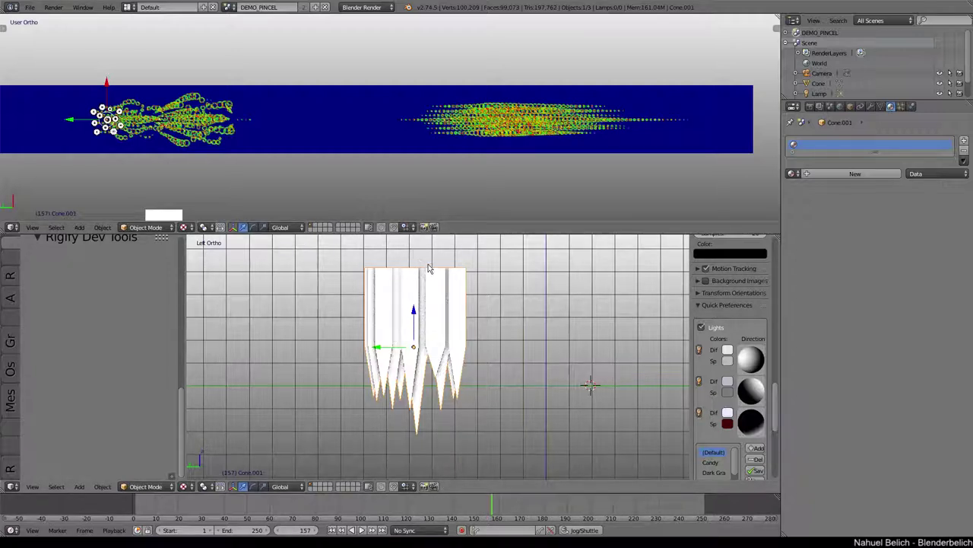
pyautogui.scroll(3, 67, 289)
pyautogui.scroll(3, 68, 281)
pyautogui.scroll(3, 70, 274)
pyautogui.scroll(3, 73, 260)
pyautogui.scroll(-2, 72, 260)
pyautogui.scroll(-4, 73, 260)
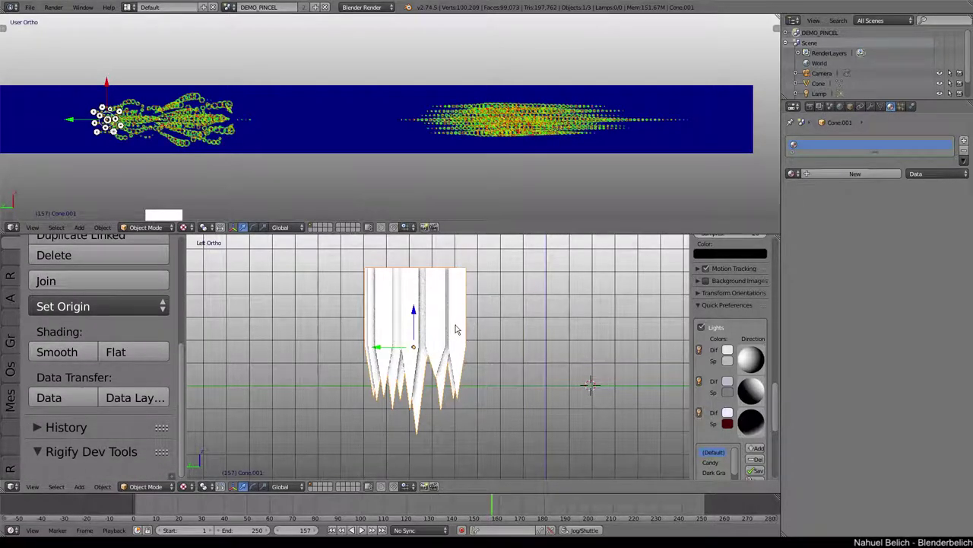
# - Switch to the scene named Scene
pyautogui.click(228, 7)
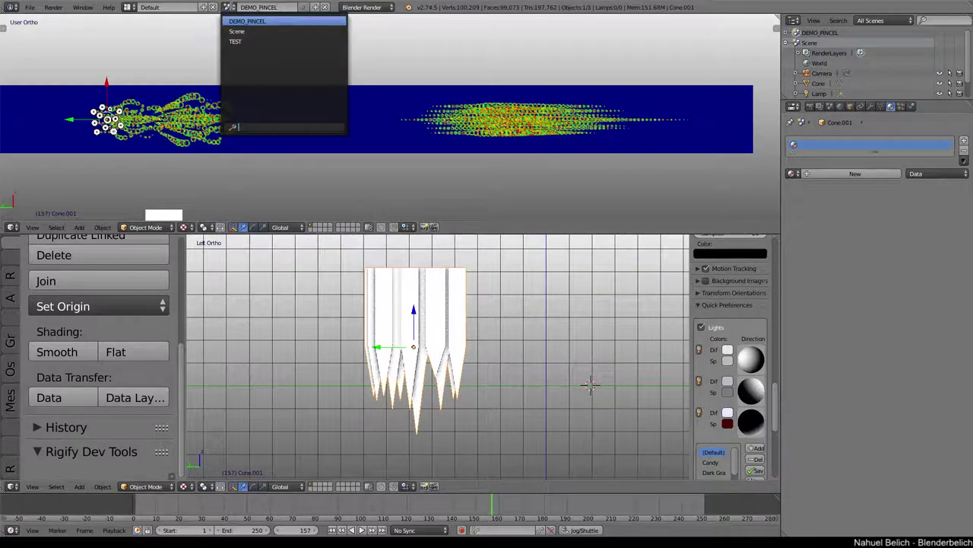
pyautogui.click(245, 30)
pyautogui.moveTo(457, 357)
pyautogui.mouseDown(button='middle')
pyautogui.moveTo(471, 390)
pyautogui.moveTo(465, 373)
pyautogui.mouseUp(button='middle')
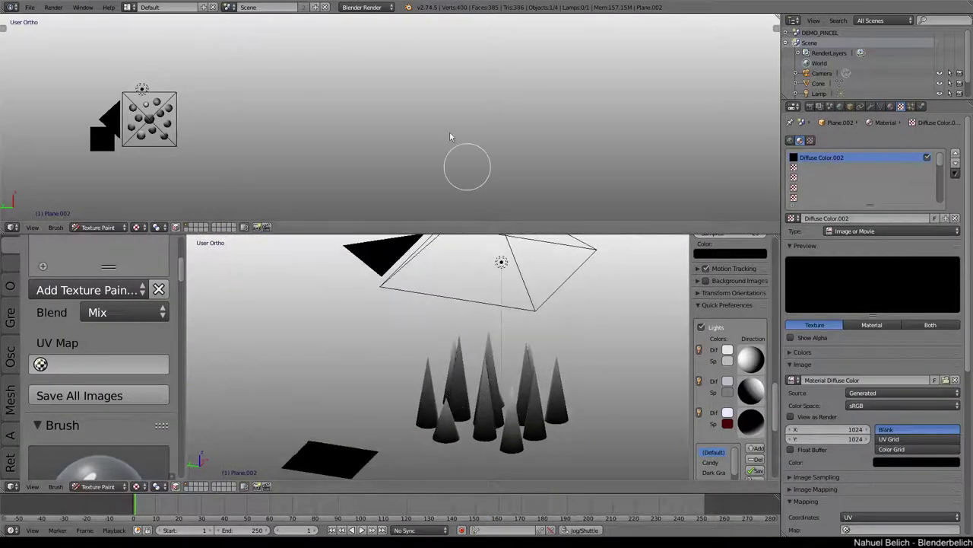
# - Show the compositing node tree, check the camera view, and maximize the 3D view
pyautogui.hotkey('shift', 'F3')
pyautogui.click(128, 228)
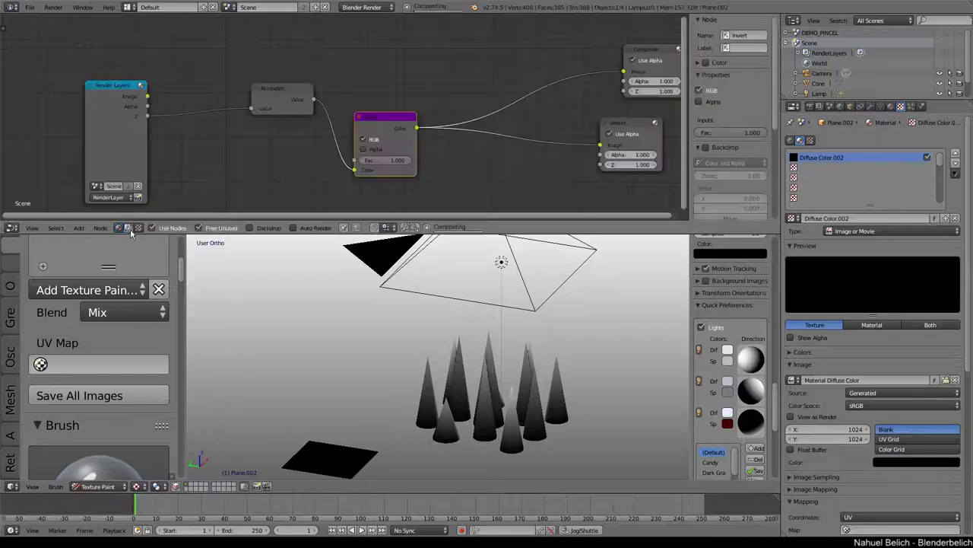
pyautogui.press('KP_0')
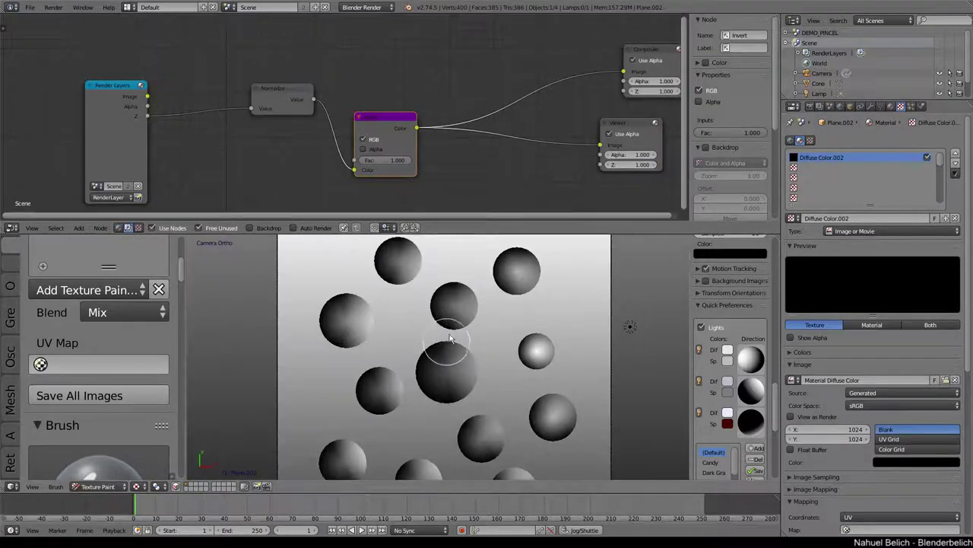
pyautogui.scroll(-3, 473, 324)
pyautogui.press('KP_0')
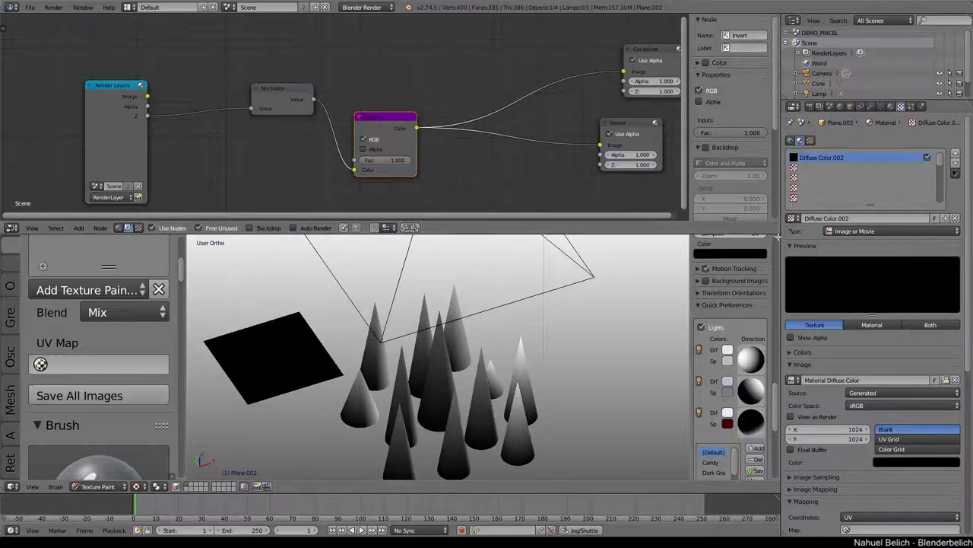
pyautogui.hotkey('ctrl', 'Up')
# - Compare the face texture with the untitled.png blurred-spheres image in the image editor
pyautogui.hotkey('shift', 'F10')
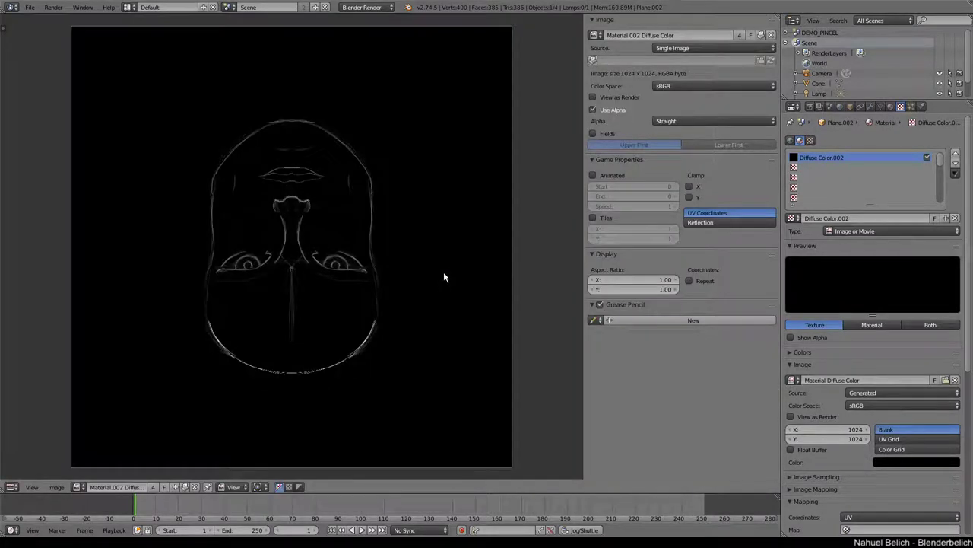
pyautogui.click(79, 487)
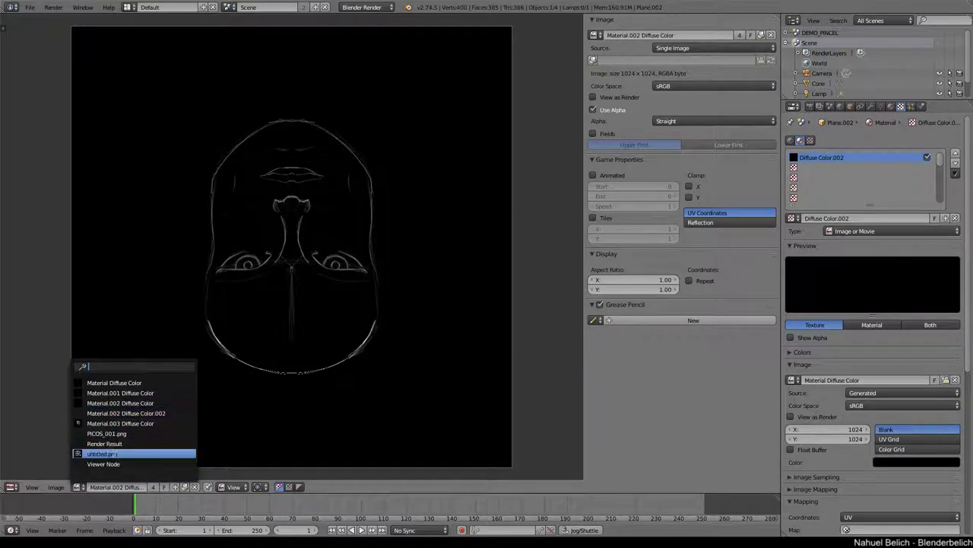
pyautogui.click(116, 454)
pyautogui.scroll(3, 305, 275)
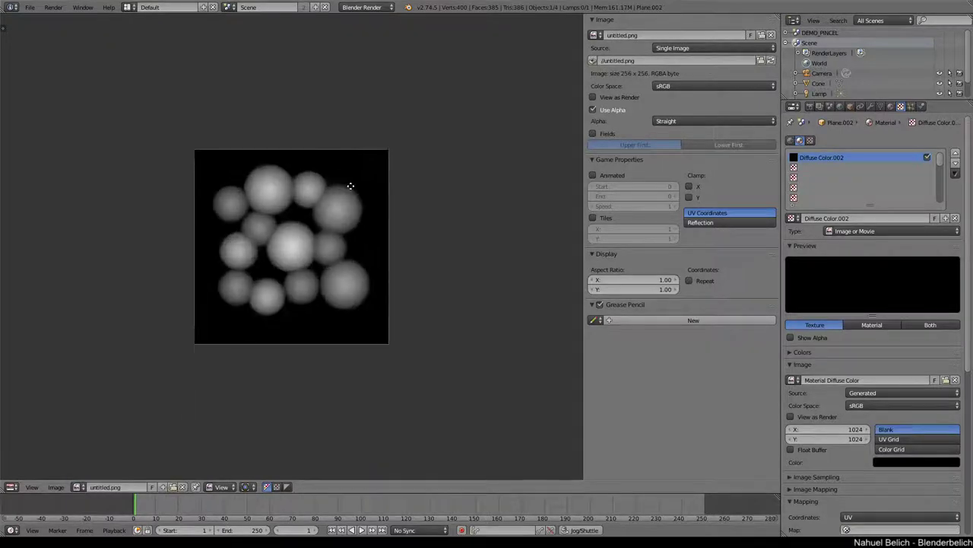
pyautogui.scroll(2, 327, 212)
pyautogui.scroll(2, 327, 213)
pyautogui.click(79, 486)
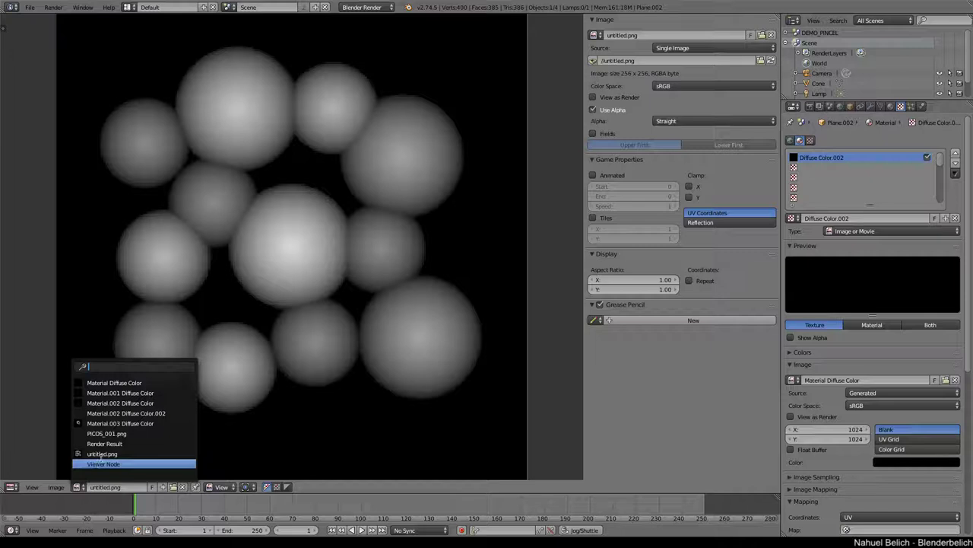
pyautogui.click(136, 403)
# - Display PICOS_001.png and sample pixel values on its spheres and black background
pyautogui.click(79, 487)
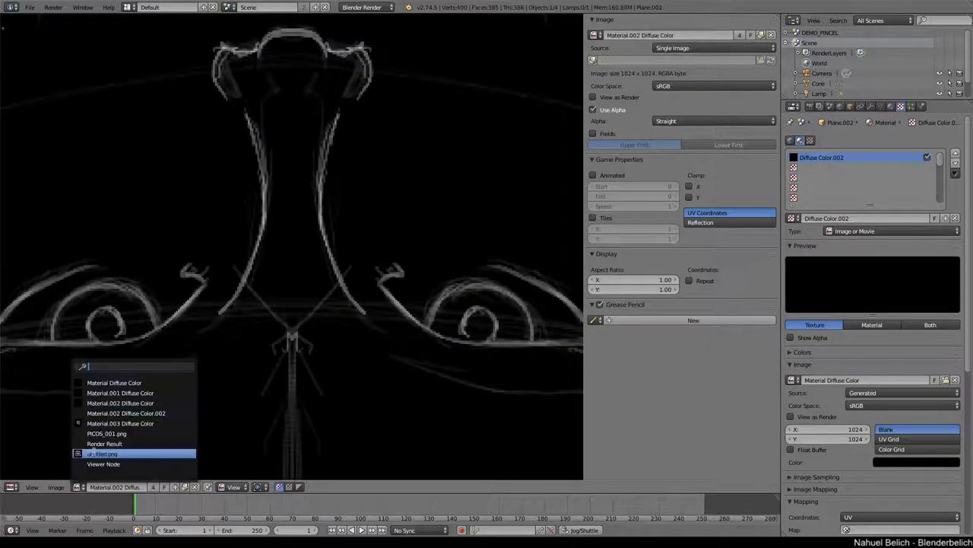
pyautogui.click(110, 433)
pyautogui.scroll(-2, 368, 201)
pyautogui.scroll(-2, 365, 228)
pyautogui.scroll(4, 376, 213)
pyautogui.scroll(1, 352, 253)
pyautogui.click(298, 249)
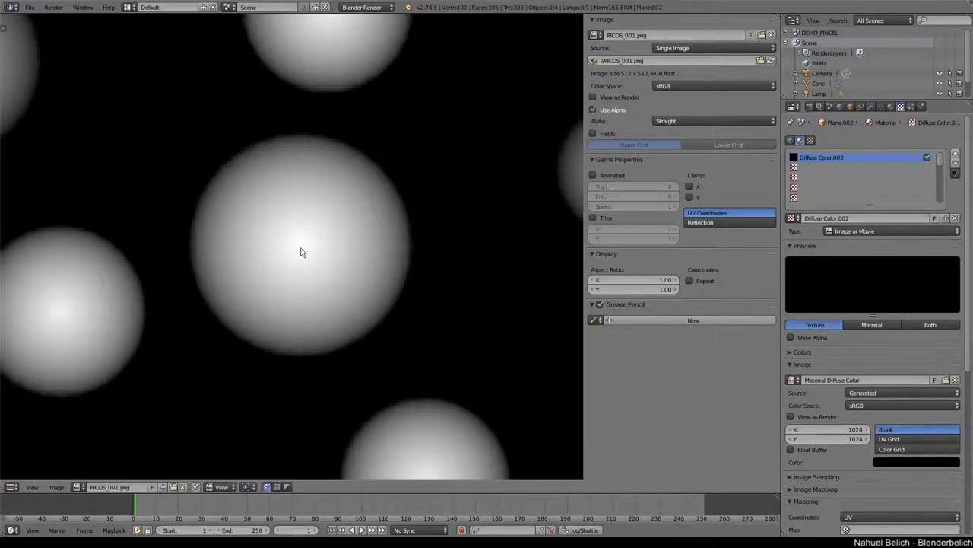
pyautogui.click(300, 252)
# - Sample brightness values from the black background across to the sphere edges of PICOS_001.png
pyautogui.click(428, 187)
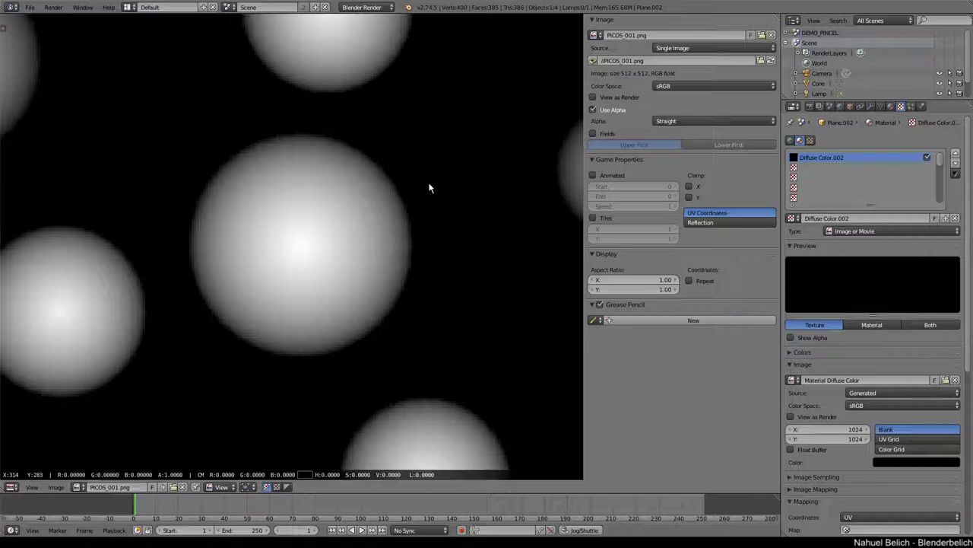
pyautogui.moveTo(429, 188); pyautogui.dragTo(376, 225)
pyautogui.moveTo(303, 251); pyautogui.dragTo(407, 216)
pyautogui.moveTo(307, 251); pyautogui.dragTo(395, 206)
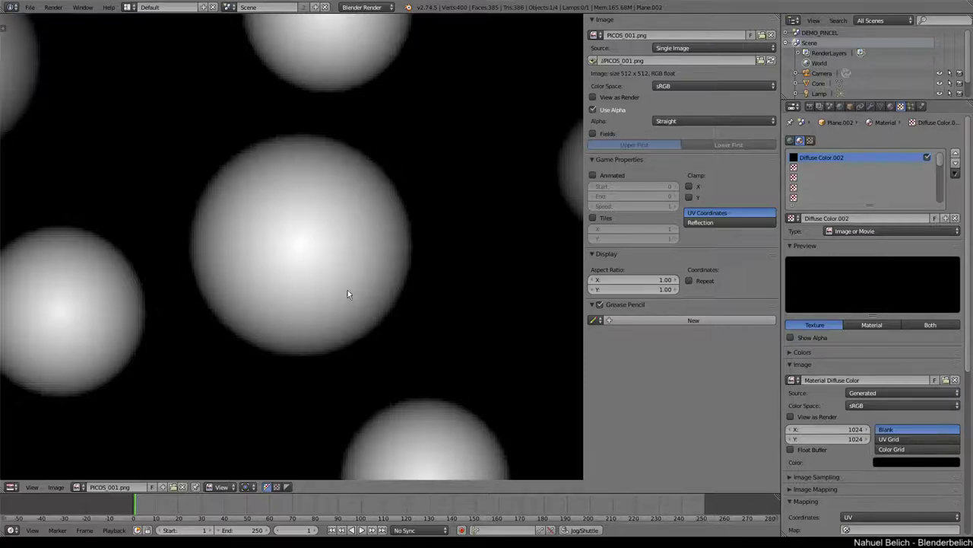
pyautogui.scroll(-2, 331, 198)
pyautogui.scroll(-2, 337, 251)
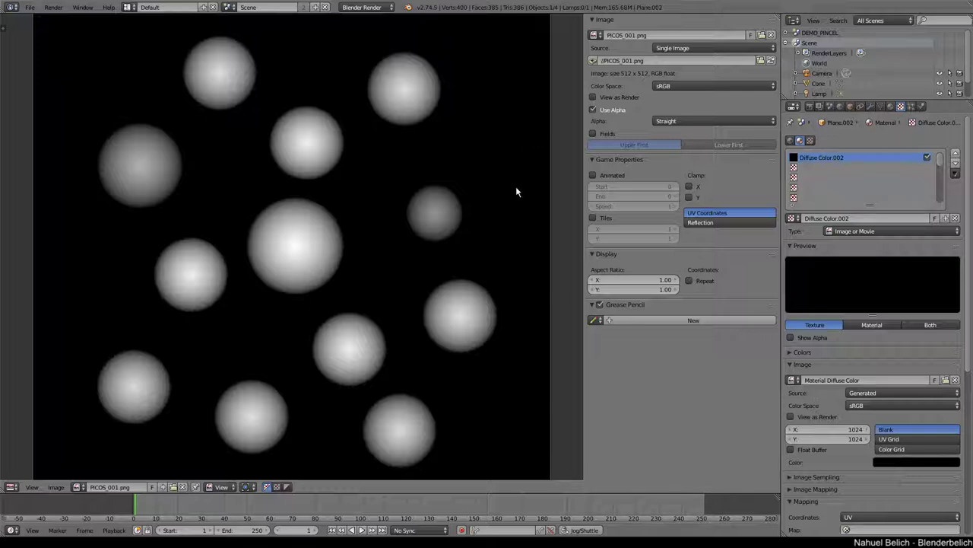
pyautogui.hotkey('ctrl', 'Up')
pyautogui.hotkey('ctrl', 'Up')
pyautogui.scroll(1, 274, 244)
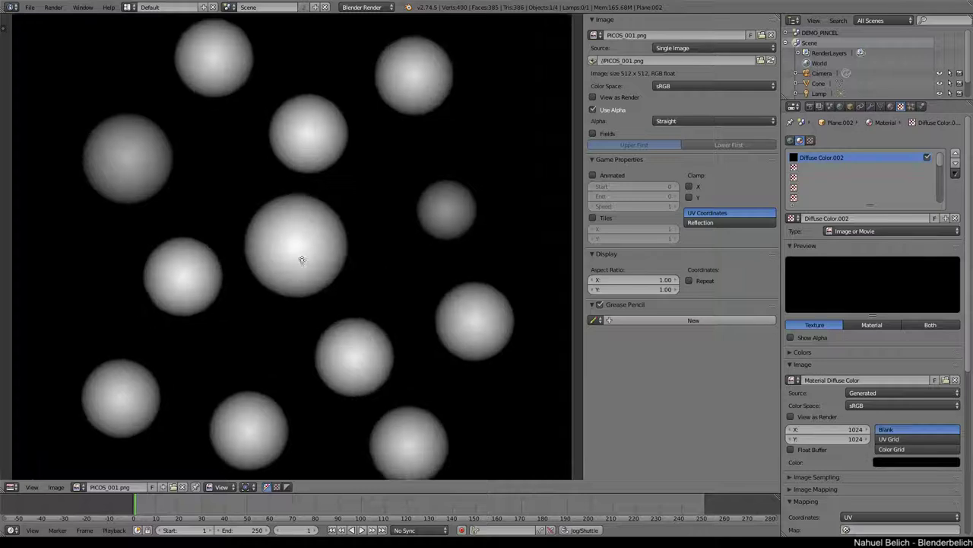
pyautogui.scroll(1, 291, 257)
pyautogui.scroll(1, 293, 262)
pyautogui.scroll(2, 305, 251)
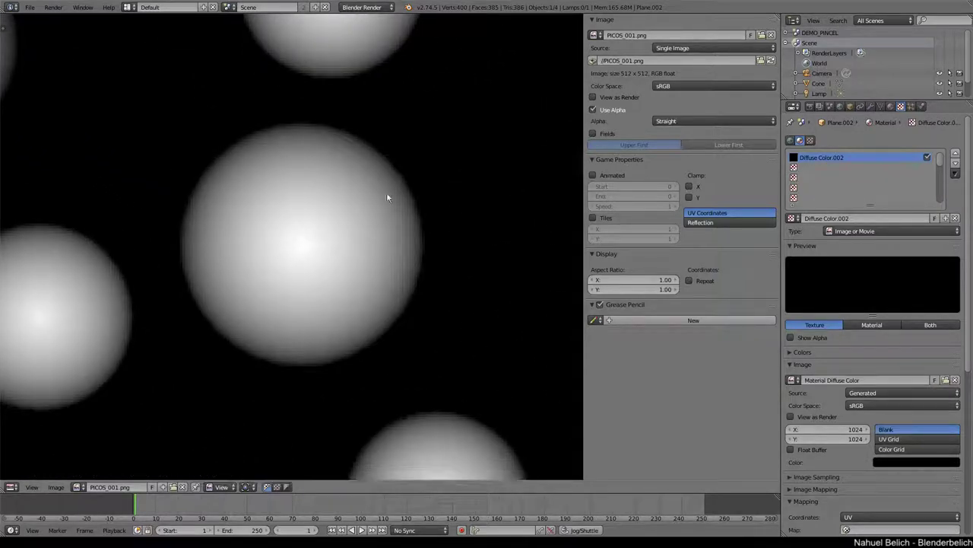
pyautogui.moveTo(313, 250); pyautogui.dragTo(322, 233)
# - Zoom out and draw a grease pencil stroke over the spheres image
pyautogui.scroll(-1, 339, 220)
pyautogui.scroll(-7, 340, 220)
pyautogui.scroll(-1, 315, 256)
pyautogui.scroll(1, 341, 223)
pyautogui.scroll(-1, 369, 236)
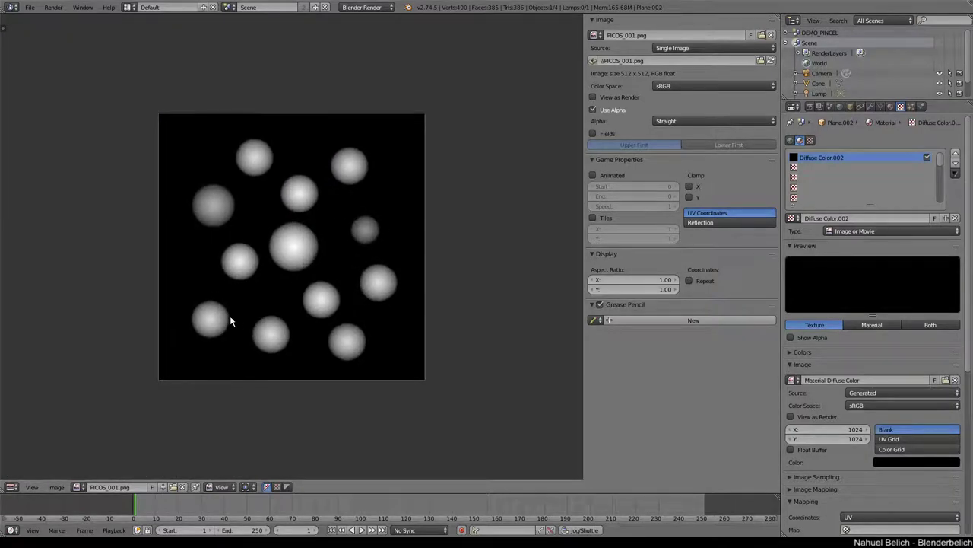
pyautogui.moveTo(232, 322); pyautogui.dragTo(165, 227)
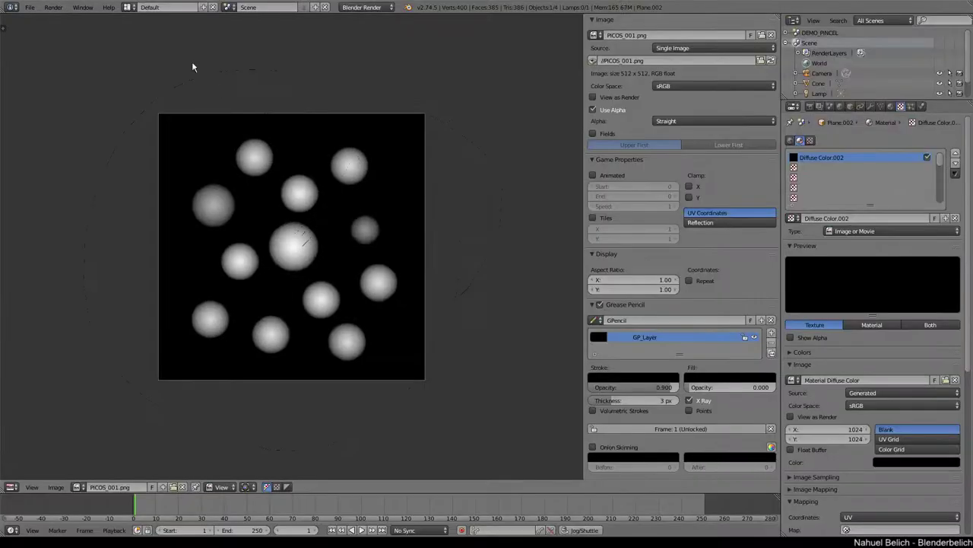
# - Switch to the TEST scene and view Plane.001's face drawing from top in Texture Paint
pyautogui.click(229, 7)
pyautogui.click(242, 41)
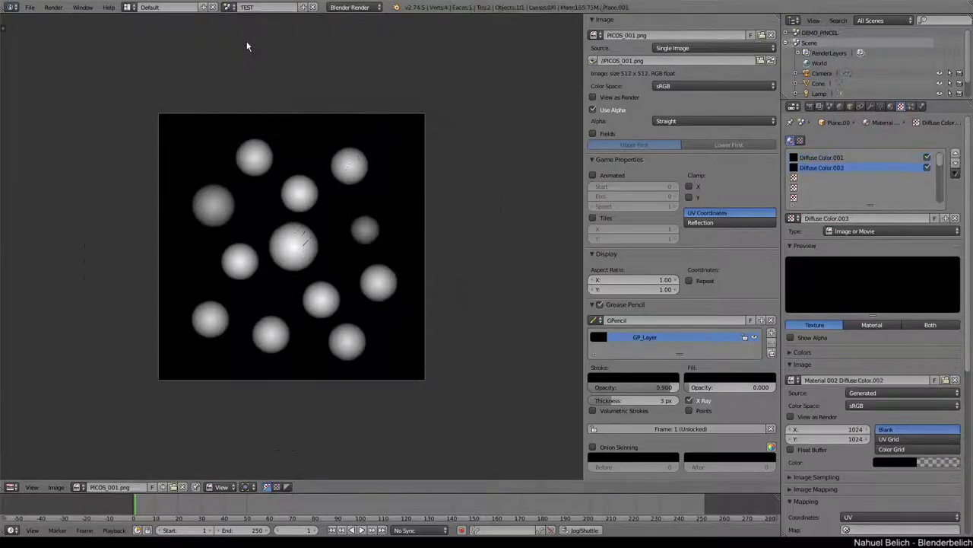
pyautogui.hotkey('shift', 'F5')
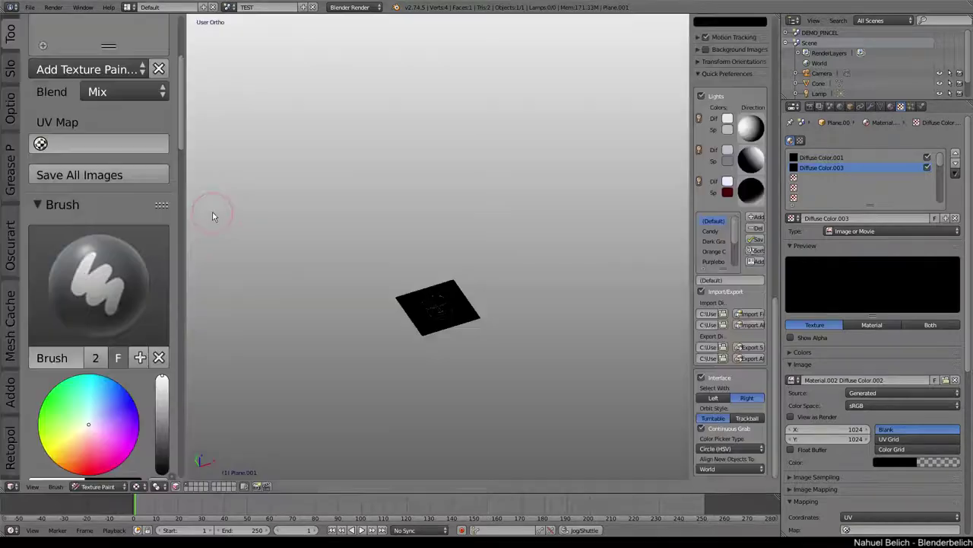
pyautogui.moveTo(253, 198); pyautogui.dragTo(459, 310, button='middle')
pyautogui.press('KP_7')
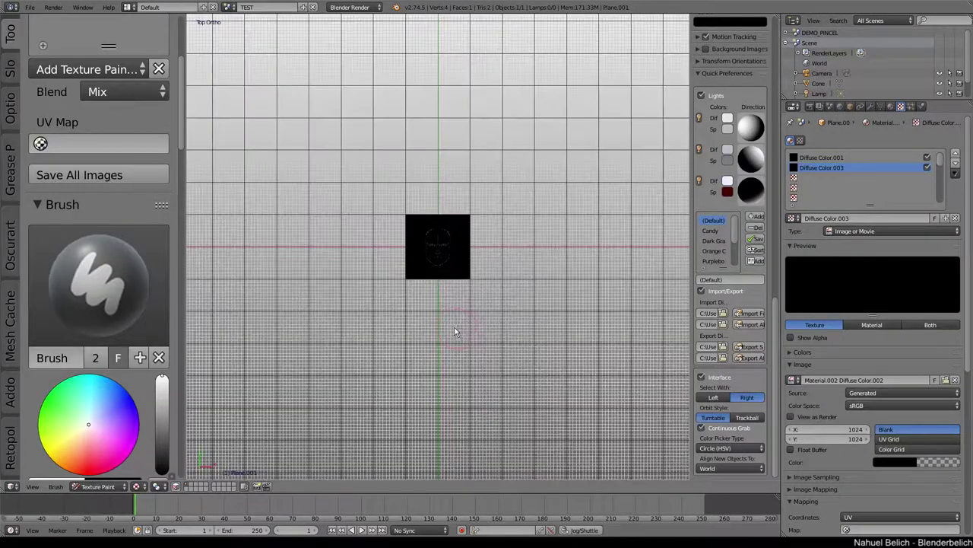
pyautogui.scroll(3, 463, 330)
pyautogui.scroll(5, 500, 218)
pyautogui.scroll(-4, 536, 152)
pyautogui.scroll(6, 516, 208)
pyautogui.scroll(-2, 495, 217)
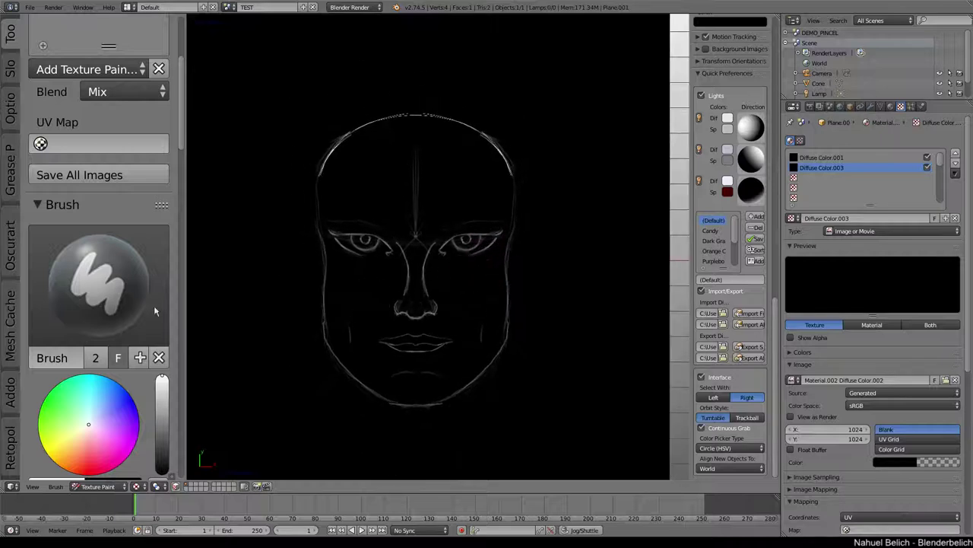
# - Choose HAIR_1 as the paint brush's texture mask in the Tool Shelf
pyautogui.keyDown('ctrl'); pyautogui.moveTo(154, 304); pyautogui.dragTo(122, 335, button='middle'); pyautogui.keyUp('ctrl')
pyautogui.scroll(-5, 111, 383)
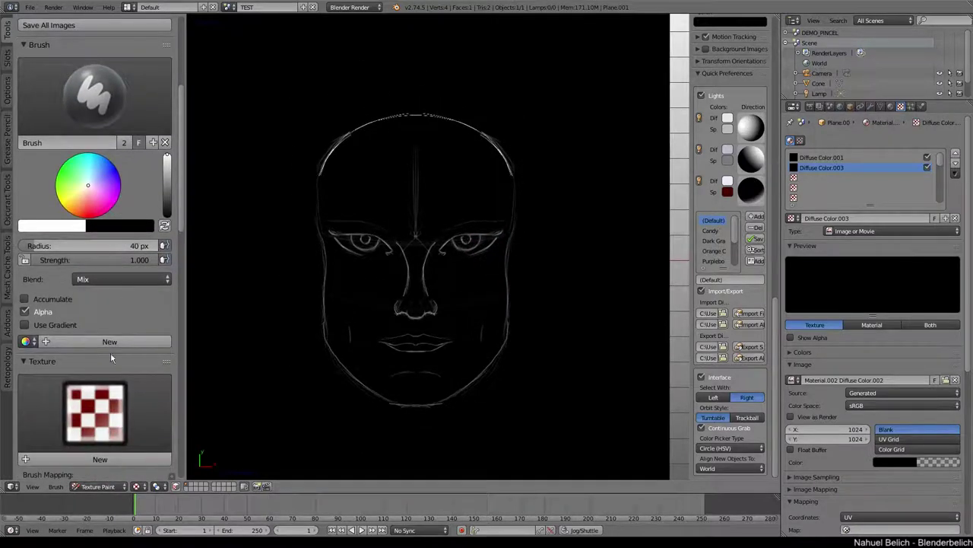
pyautogui.scroll(-8, 122, 228)
pyautogui.scroll(-3, 129, 156)
pyautogui.click(95, 42)
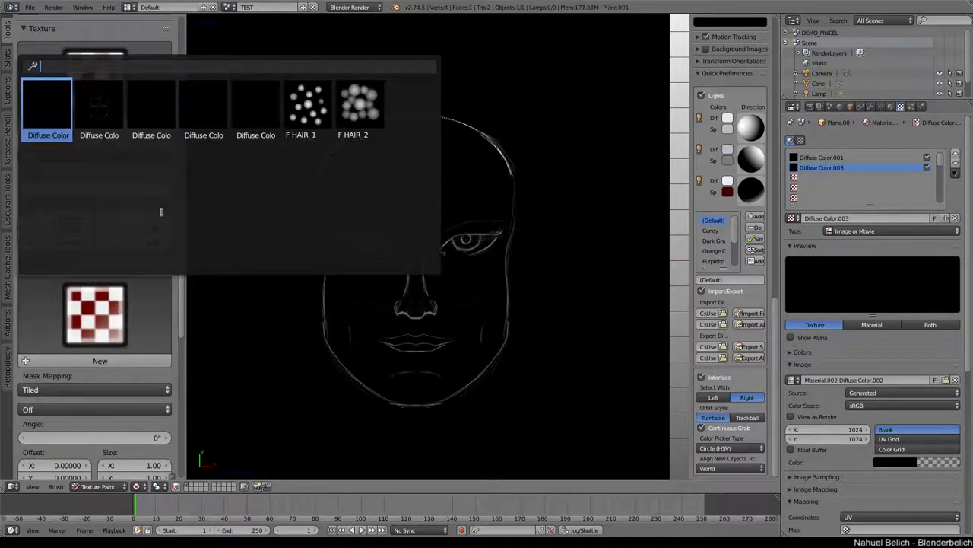
pyautogui.click(309, 108)
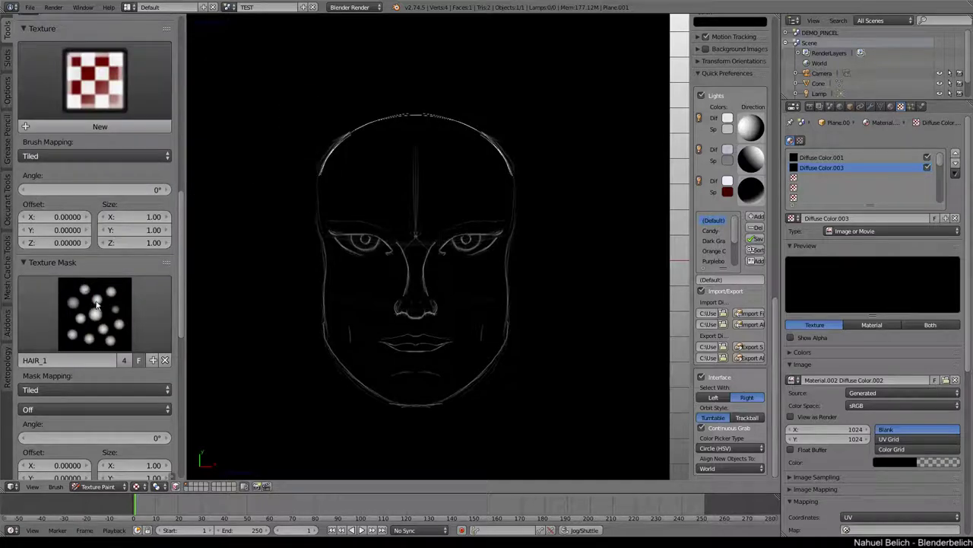
pyautogui.click(124, 96)
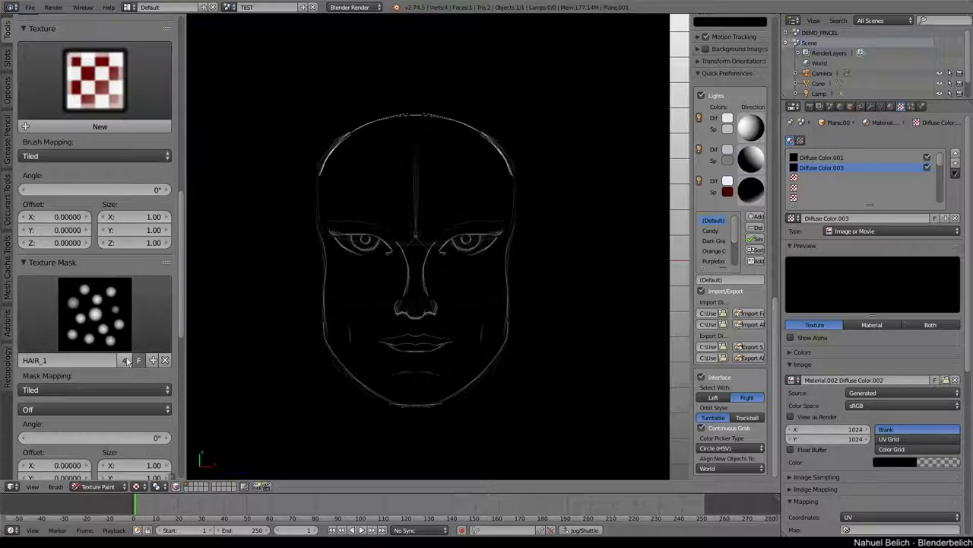
# - Set the mask pressure mode to Cutoff and the brush falloff curve to Constant
pyautogui.click(112, 415)
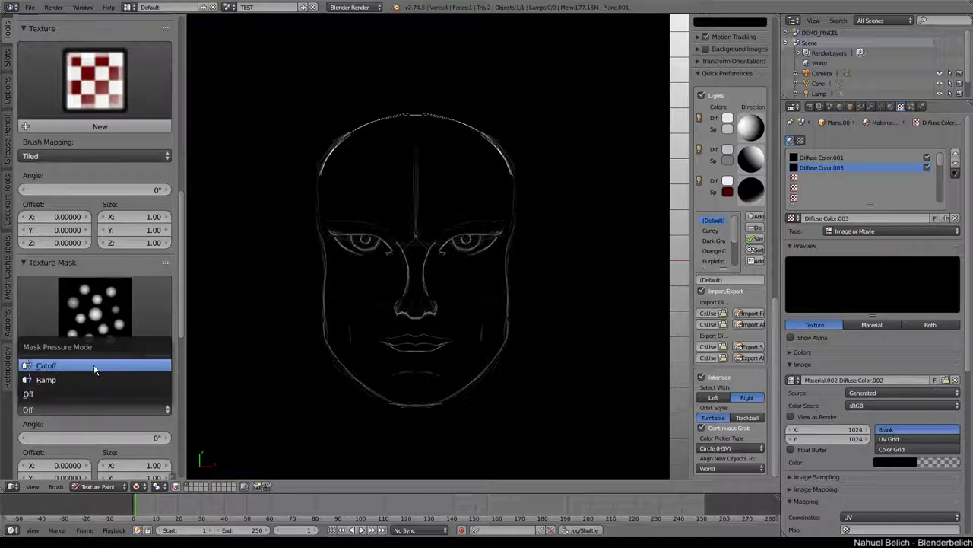
pyautogui.click(91, 367)
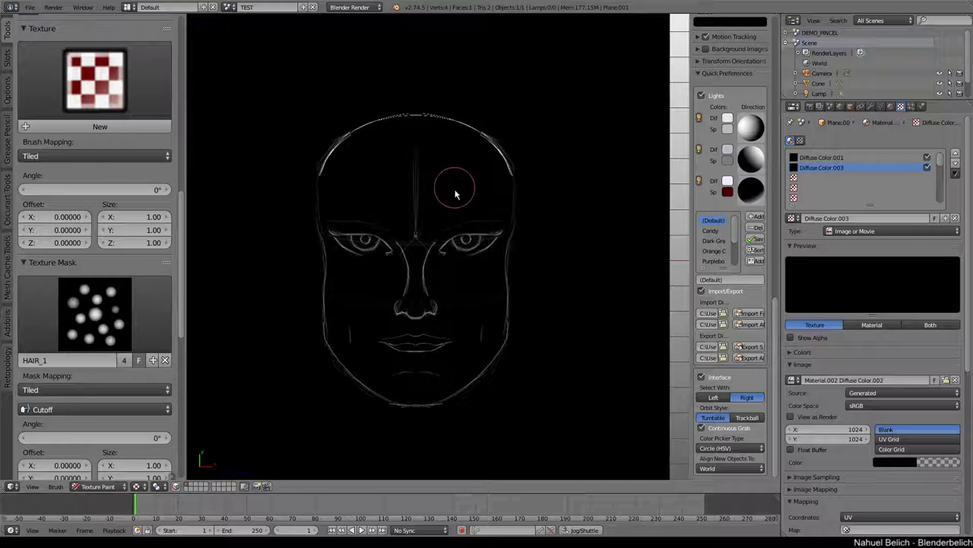
pyautogui.scroll(-5, 127, 312)
pyautogui.scroll(-3, 128, 335)
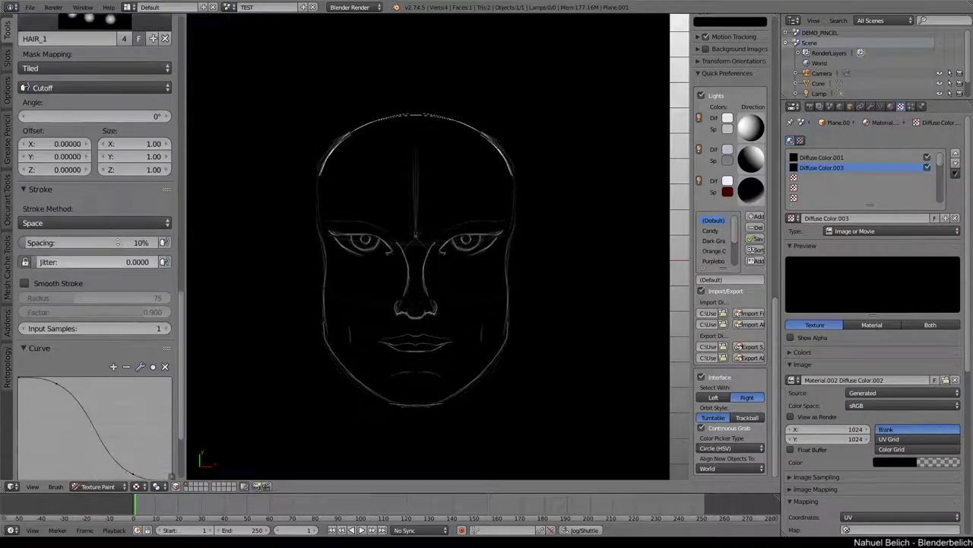
pyautogui.scroll(-3, 138, 395)
pyautogui.scroll(-2, 88, 452)
pyautogui.click(89, 438)
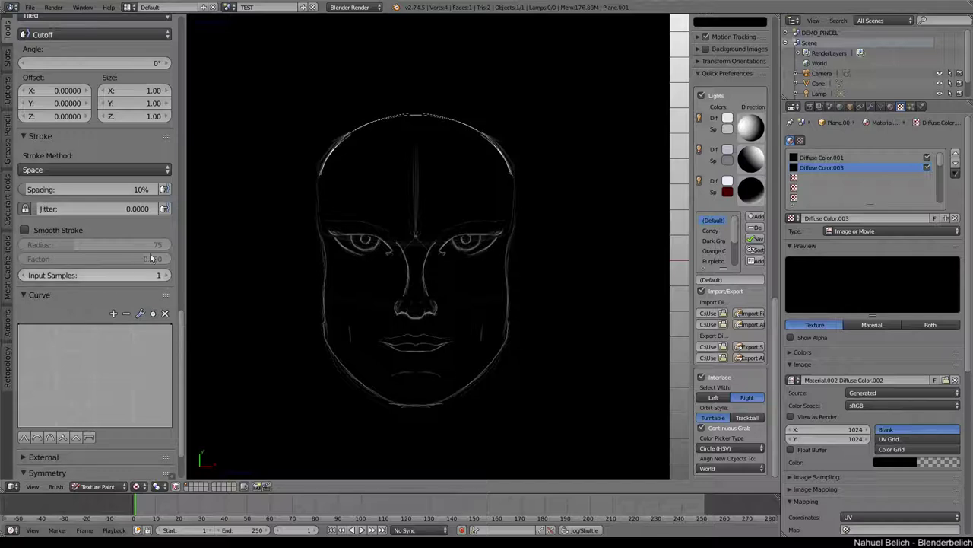
# - Enlarge, shrink, then restore the brush settings panel text size with Home
pyautogui.scroll(6, 150, 253)
pyautogui.scroll(2, 99, 198)
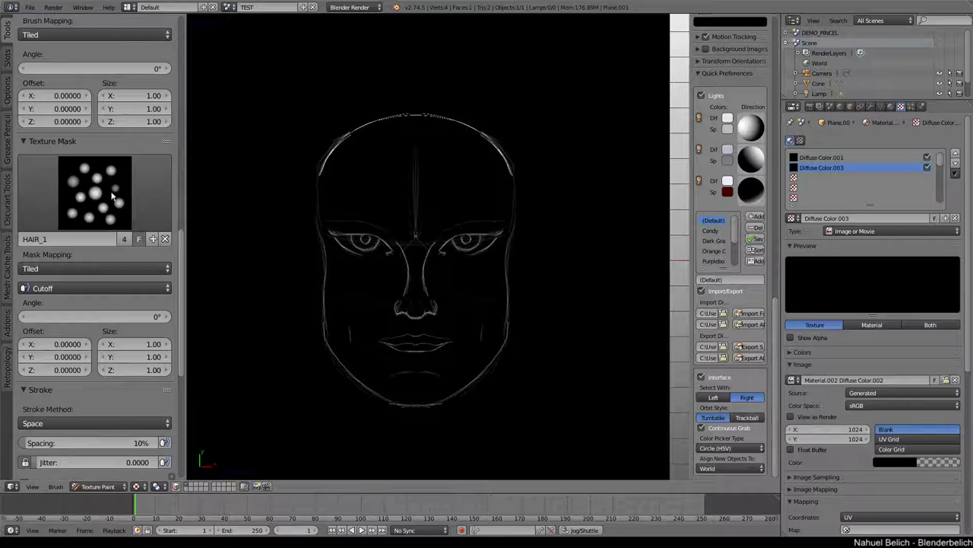
pyautogui.keyDown('ctrl'); pyautogui.moveTo(117, 164); pyautogui.dragTo(129, 177, button='middle'); pyautogui.keyUp('ctrl')
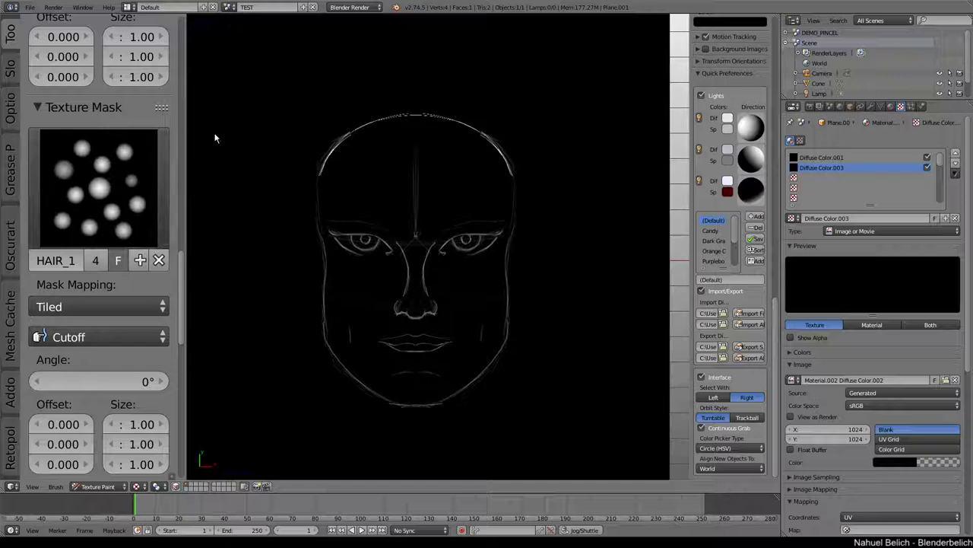
pyautogui.scroll(-7, 107, 280)
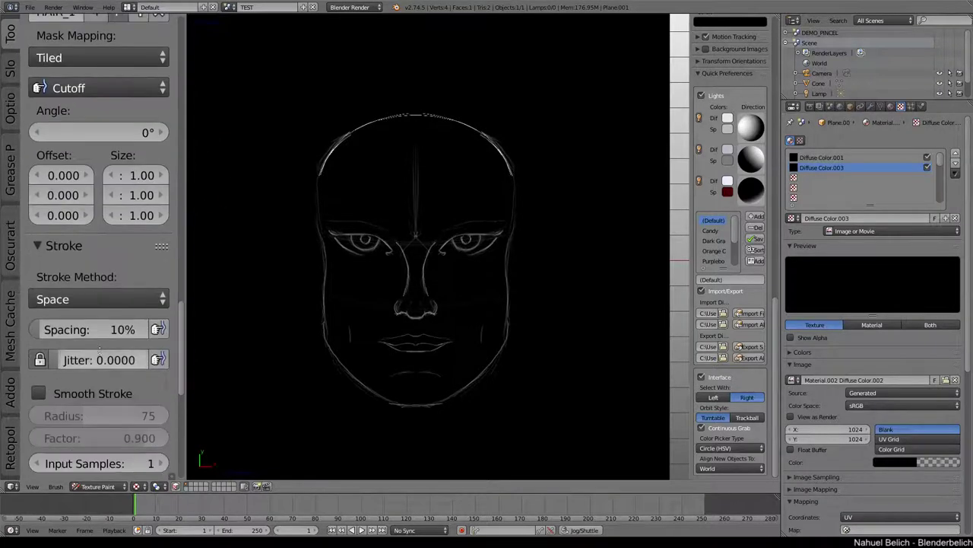
pyautogui.scroll(-5, 107, 280)
pyautogui.keyDown('ctrl'); pyautogui.moveTo(161, 237); pyautogui.dragTo(133, 283, button='middle'); pyautogui.keyUp('ctrl')
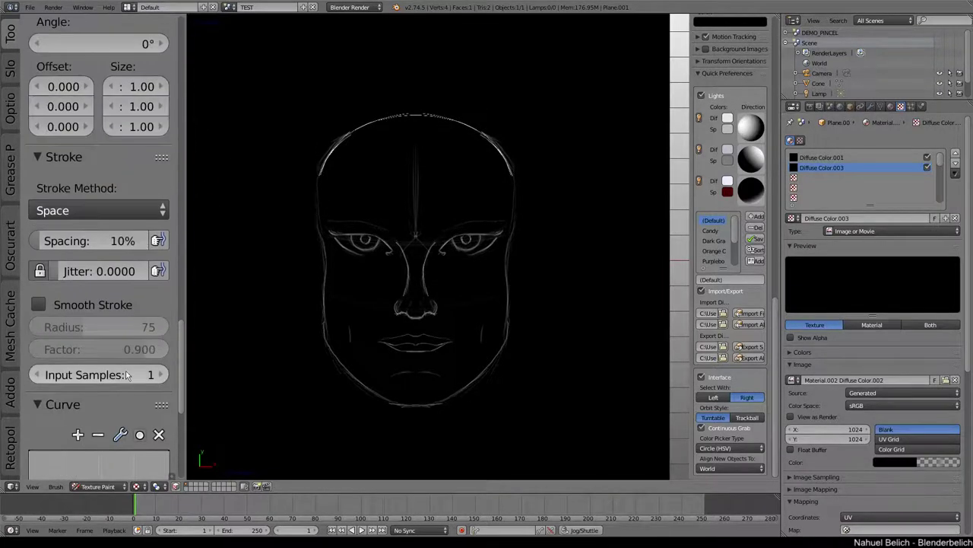
pyautogui.press('Home')
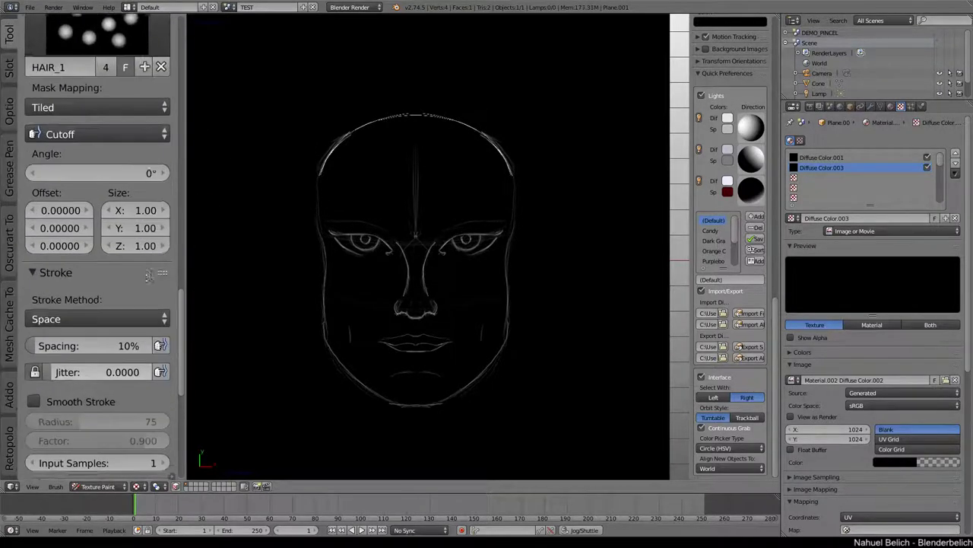
pyautogui.scroll(3, 507, 142)
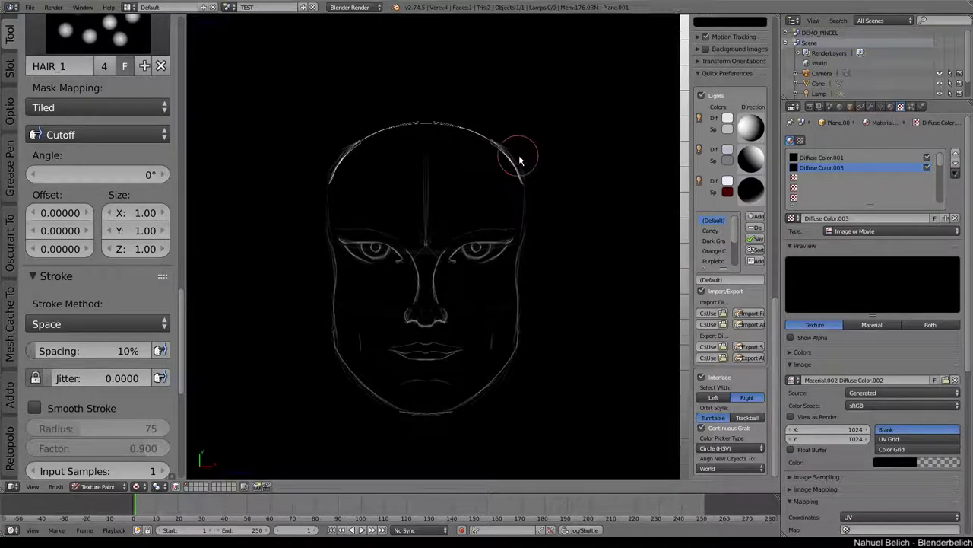
# - Enlarge the brush radius to about 52 px, turn mask pressure off, and undo a test stroke
pyautogui.press('f')
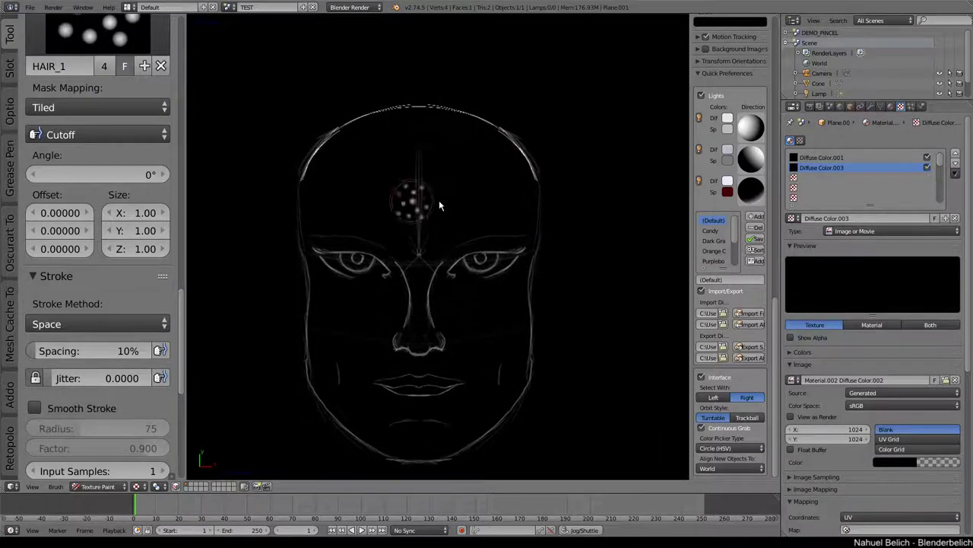
pyautogui.click(456, 194)
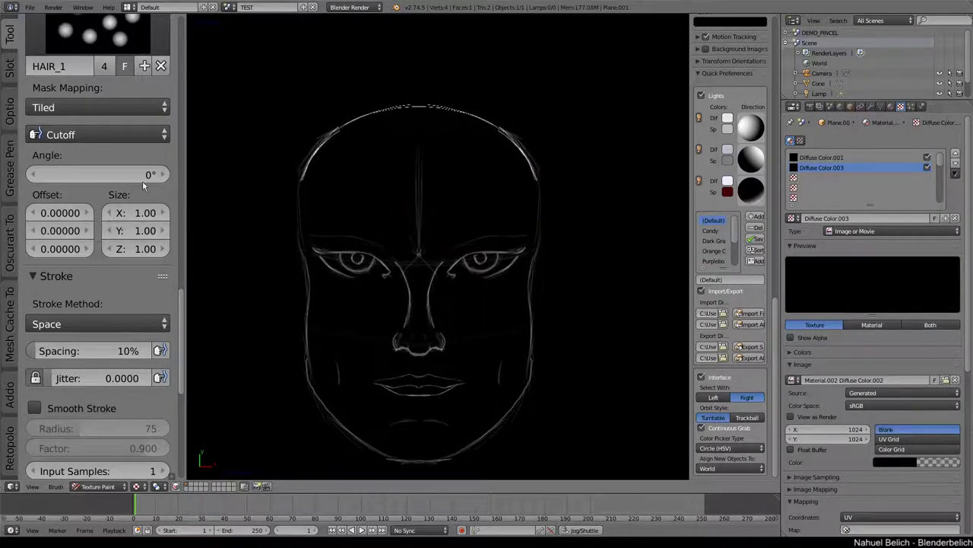
pyautogui.click(159, 136)
pyautogui.click(39, 112)
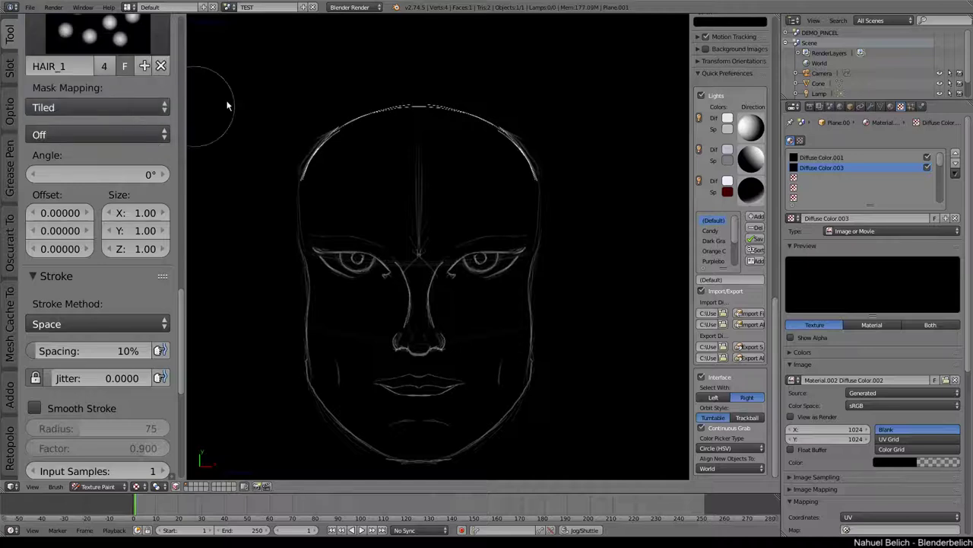
pyautogui.moveTo(571, 80); pyautogui.dragTo(589, 319)
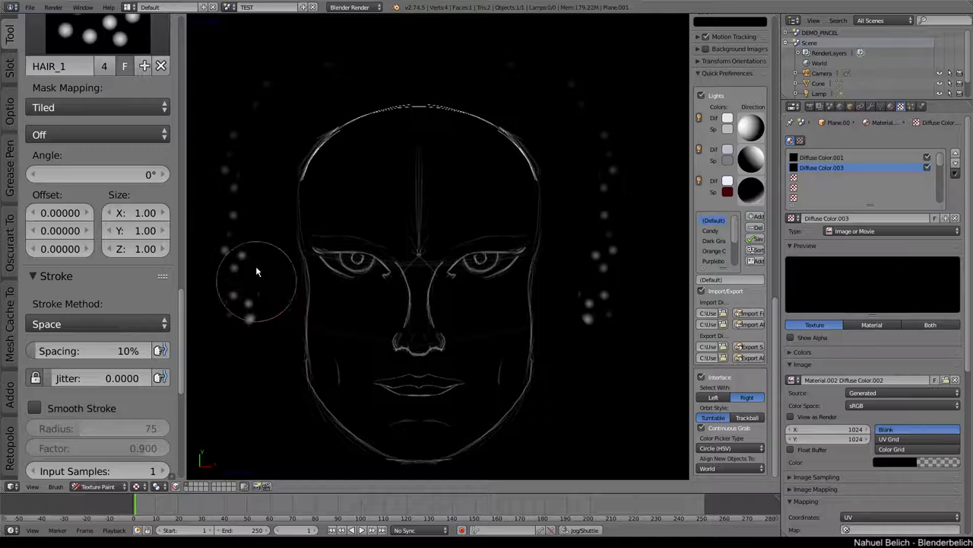
pyautogui.hotkey('ctrl', 'z')
# - Set mask mapping to View Plane and paint mirrored hair strands curving toward the face centre
pyautogui.click(131, 107)
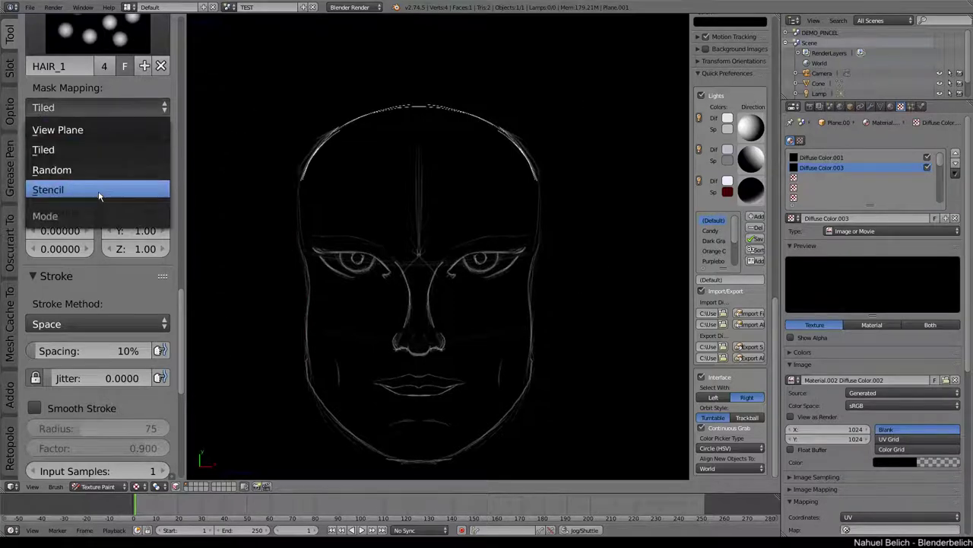
pyautogui.click(142, 130)
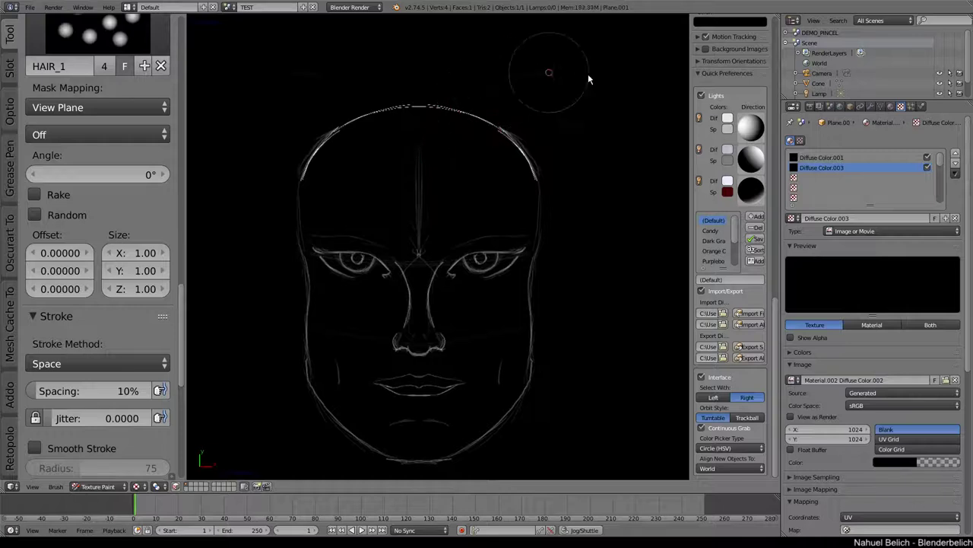
pyautogui.moveTo(632, 95); pyautogui.dragTo(477, 373)
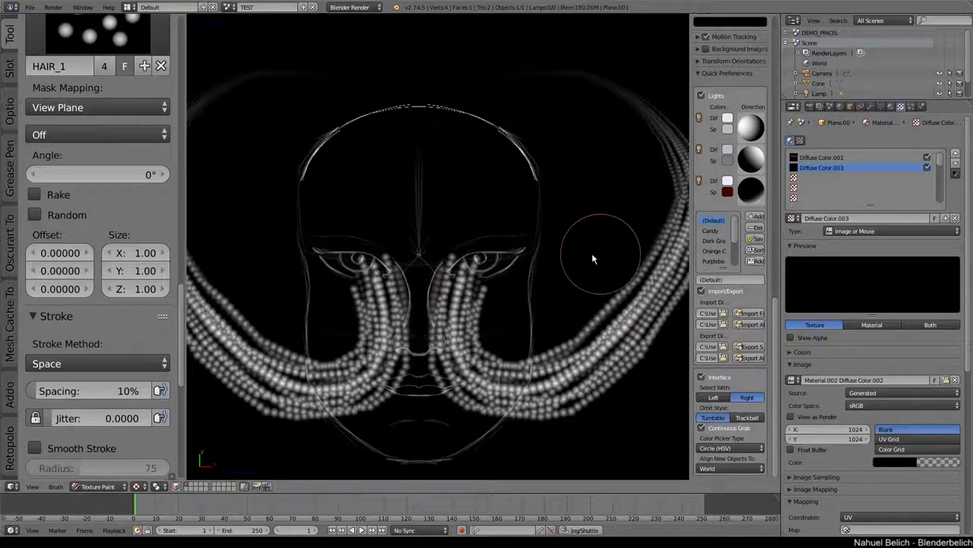
pyautogui.moveTo(591, 259); pyautogui.dragTo(556, 245, button='middle')
pyautogui.moveTo(543, 96); pyautogui.dragTo(448, 385)
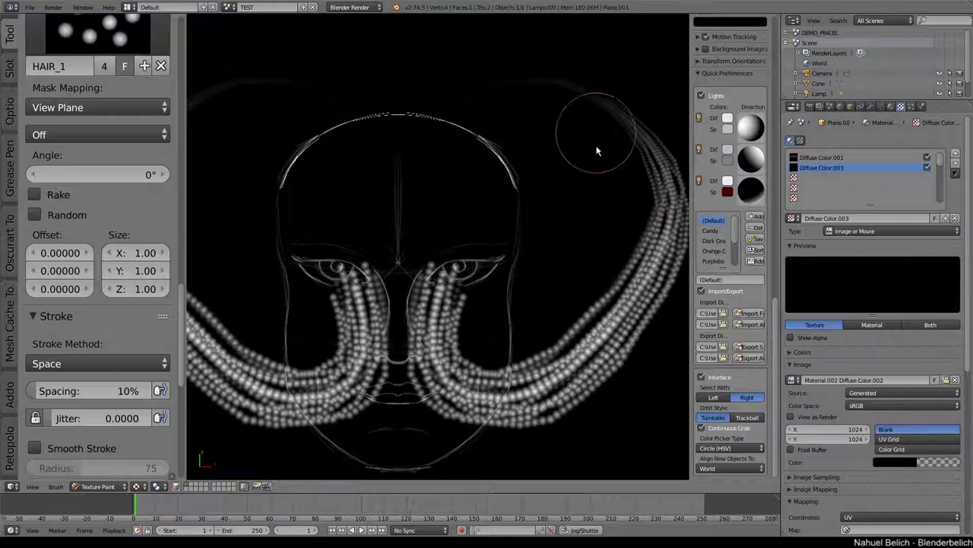
pyautogui.scroll(7, 115, 131)
pyautogui.scroll(7, 126, 136)
# - Undo the braided strokes and paint mirrored dotted hair atop the head and near the nose
pyautogui.scroll(5, 126, 135)
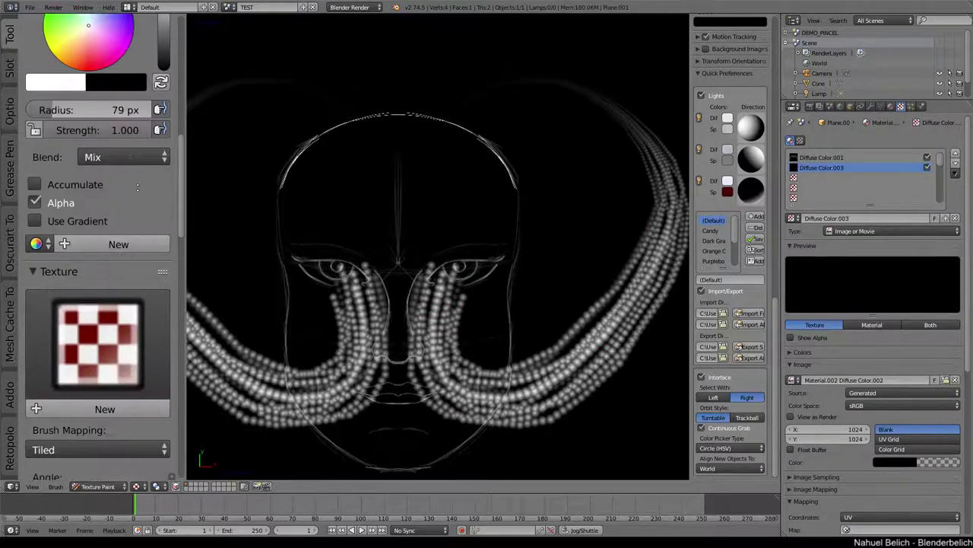
pyautogui.scroll(5, 126, 136)
pyautogui.hotkey('ctrl', 'z')
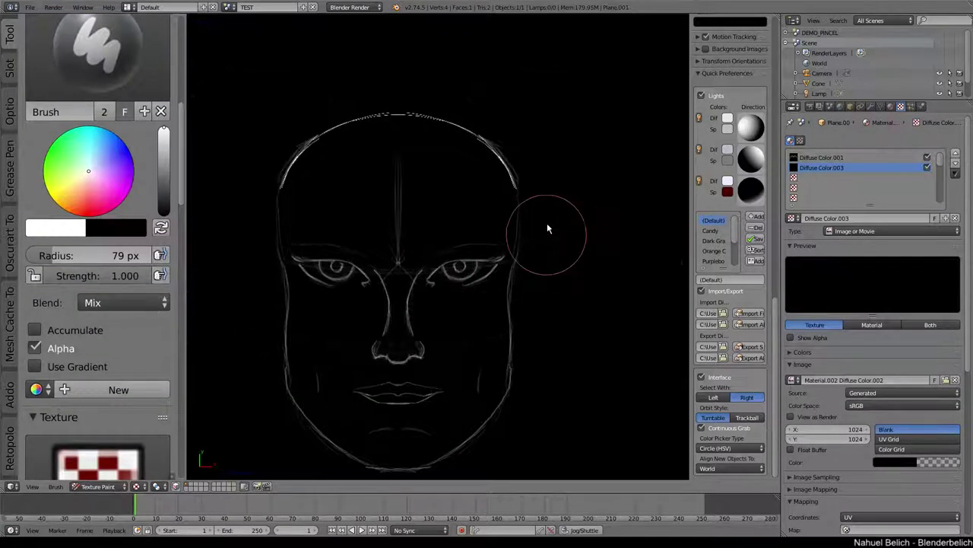
pyautogui.moveTo(525, 91)
pyautogui.mouseDown()
pyautogui.moveTo(620, 276)
pyautogui.moveTo(467, 271)
pyautogui.moveTo(487, 213)
pyautogui.mouseUp()
pyautogui.scroll(-2, 152, 278)
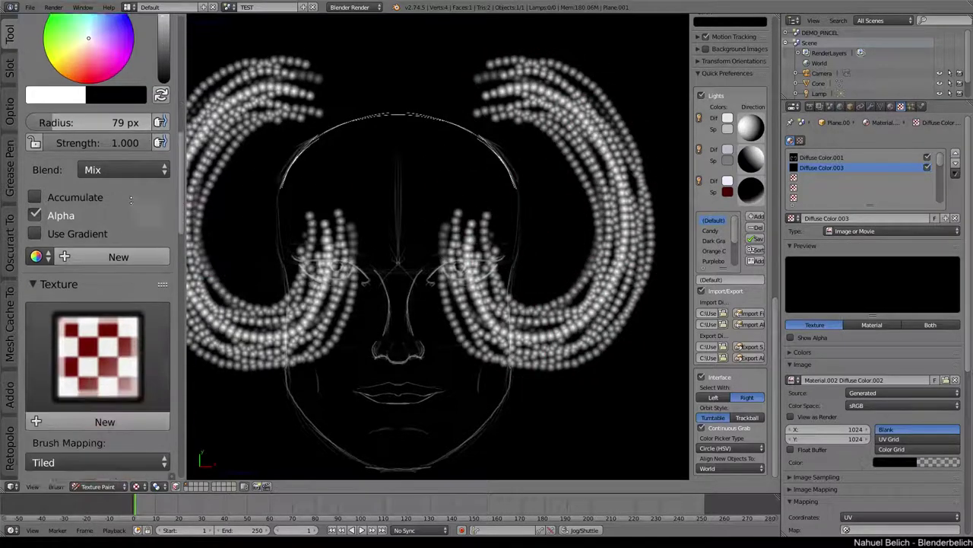
pyautogui.scroll(-4, 140, 319)
pyautogui.scroll(-4, 129, 357)
pyautogui.scroll(-2, 126, 335)
pyautogui.scroll(-3, 123, 329)
pyautogui.scroll(-3, 123, 327)
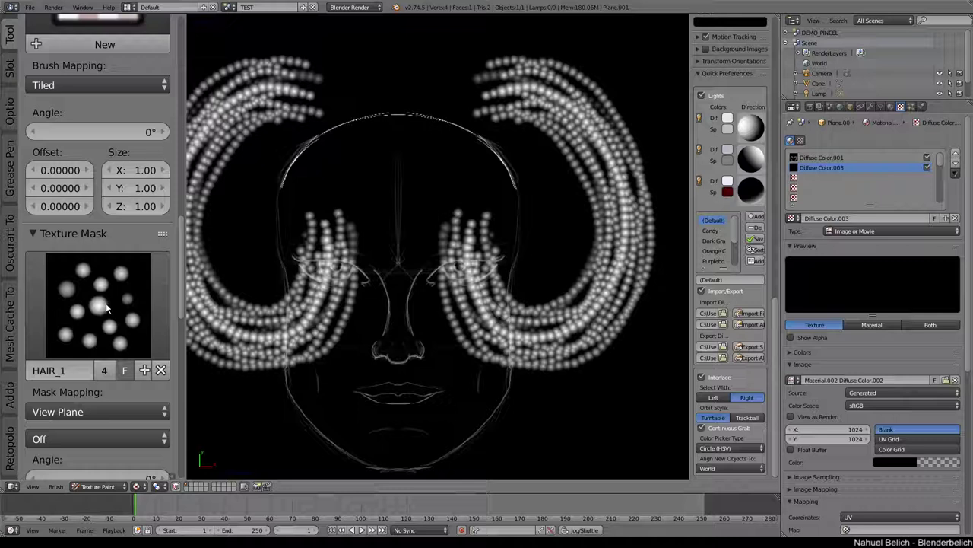
pyautogui.moveTo(391, 304); pyautogui.dragTo(360, 326)
# - Test-paint dot clusters above and beside the head, undoing each
pyautogui.scroll(5, 112, 208)
pyautogui.scroll(5, 116, 244)
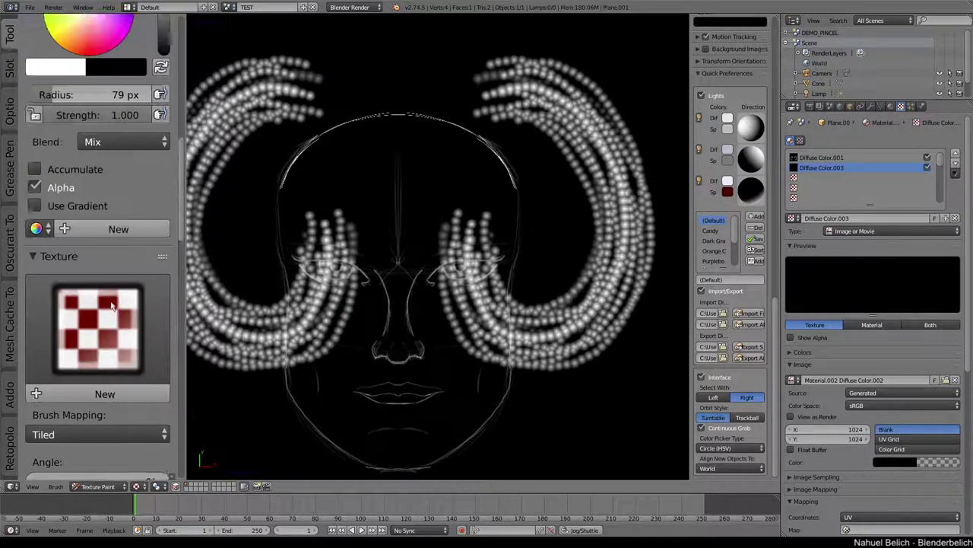
pyautogui.scroll(5, 122, 286)
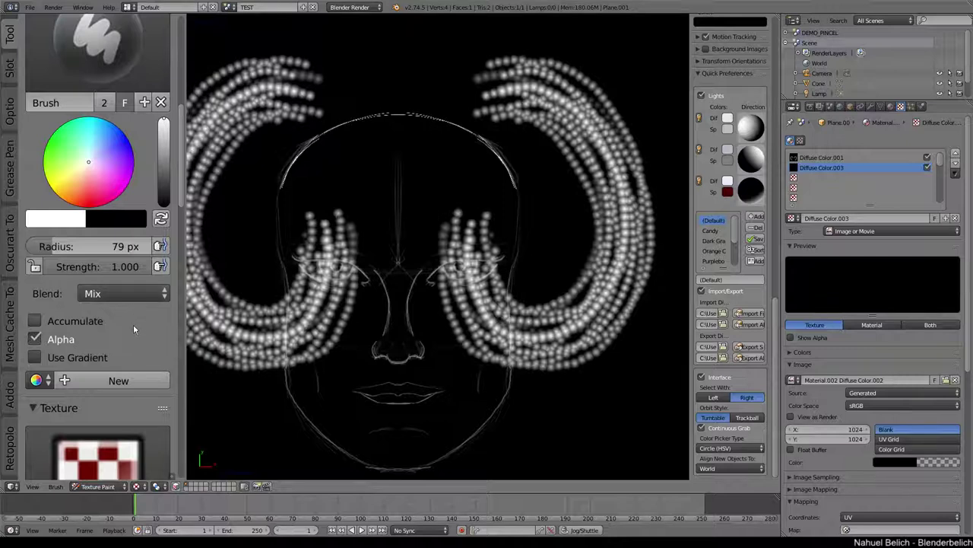
pyautogui.scroll(-5, 133, 324)
pyautogui.scroll(-5, 141, 190)
pyautogui.scroll(-3, 136, 221)
pyautogui.scroll(-2, 131, 251)
pyautogui.scroll(-5, 126, 281)
pyautogui.scroll(-3, 120, 307)
pyautogui.scroll(-4, 119, 306)
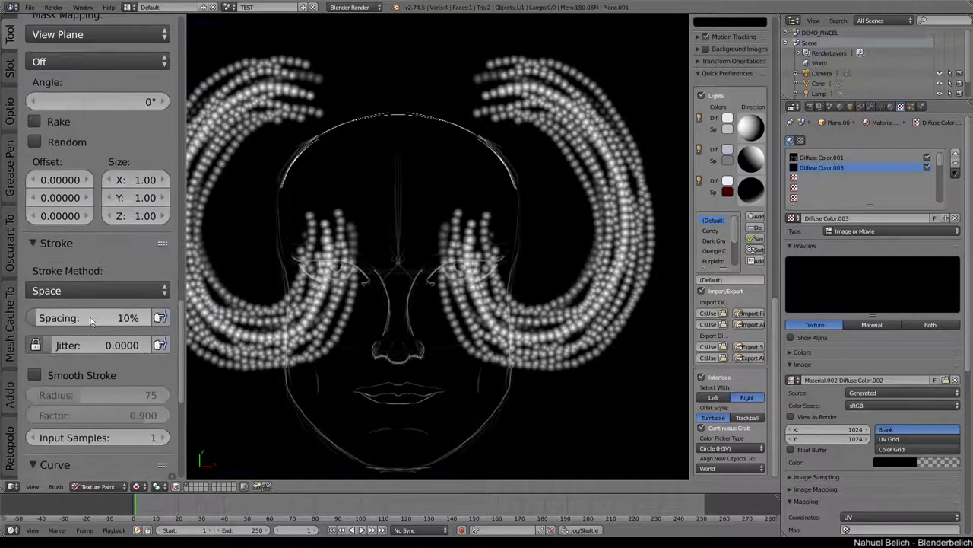
pyautogui.moveTo(376, 73)
pyautogui.mouseDown()
pyautogui.moveTo(413, 87)
pyautogui.moveTo(424, 124)
pyautogui.mouseUp()
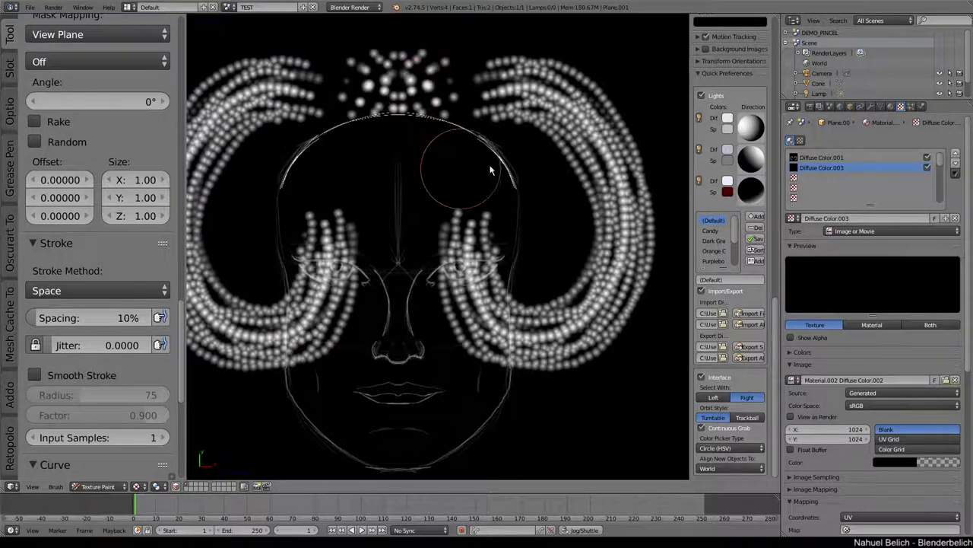
pyautogui.hotkey('ctrl', 'z')
pyautogui.hotkey('ctrl', 'z')
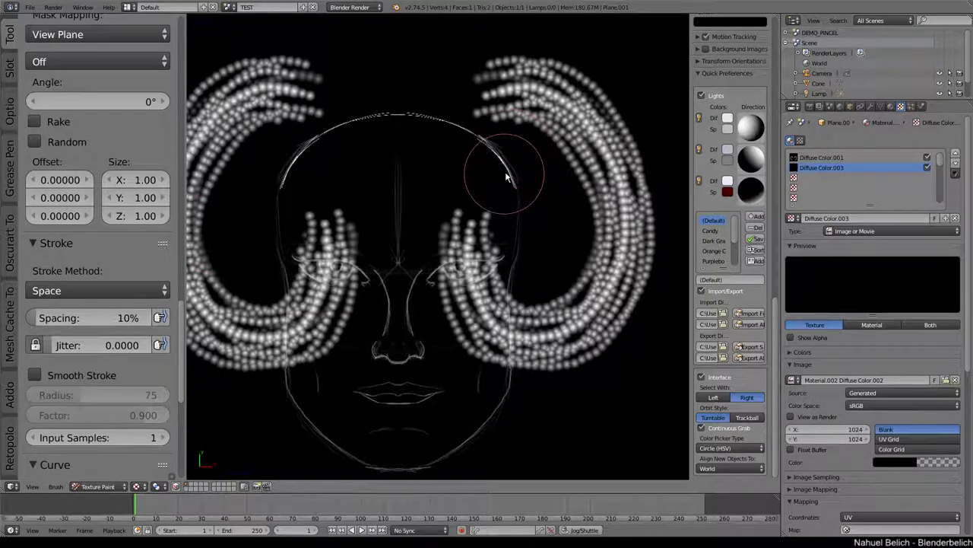
pyautogui.moveTo(510, 174); pyautogui.dragTo(516, 177)
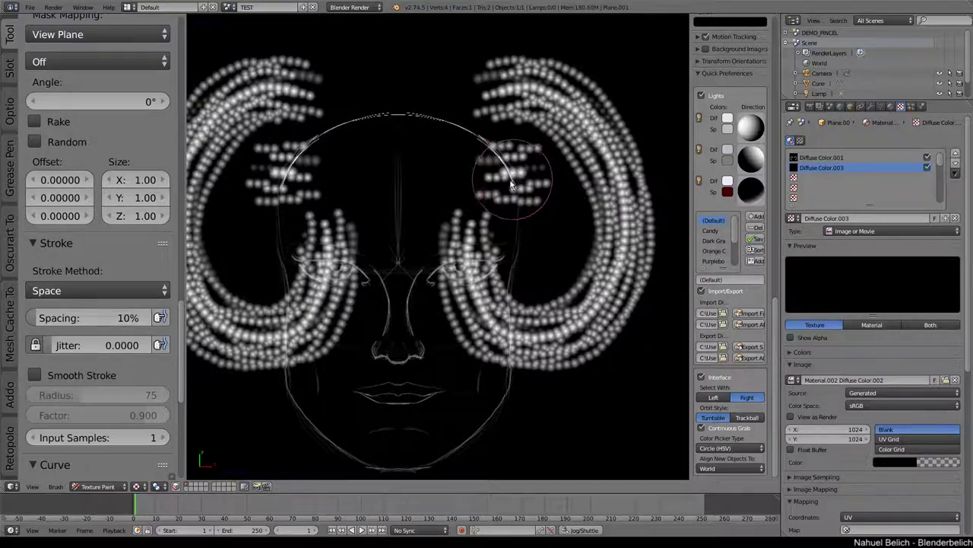
pyautogui.hotkey('ctrl', 'z')
pyautogui.hotkey('ctrl', 'z')
pyautogui.hotkey('ctrl', 'z')
pyautogui.hotkey('ctrl', 'z')
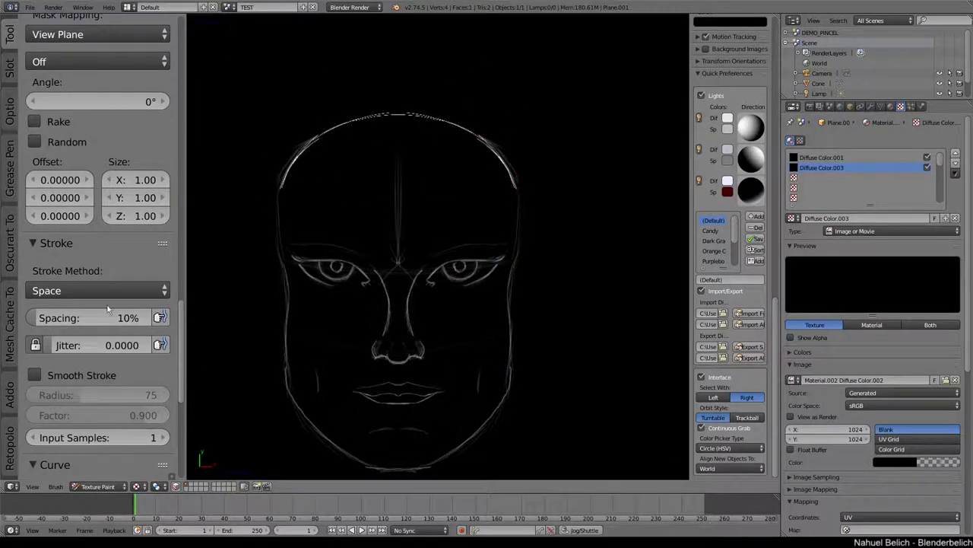
# - Test stroke spacing at 2% then 1%, undoing the test hair strokes each time
pyautogui.click(122, 318)
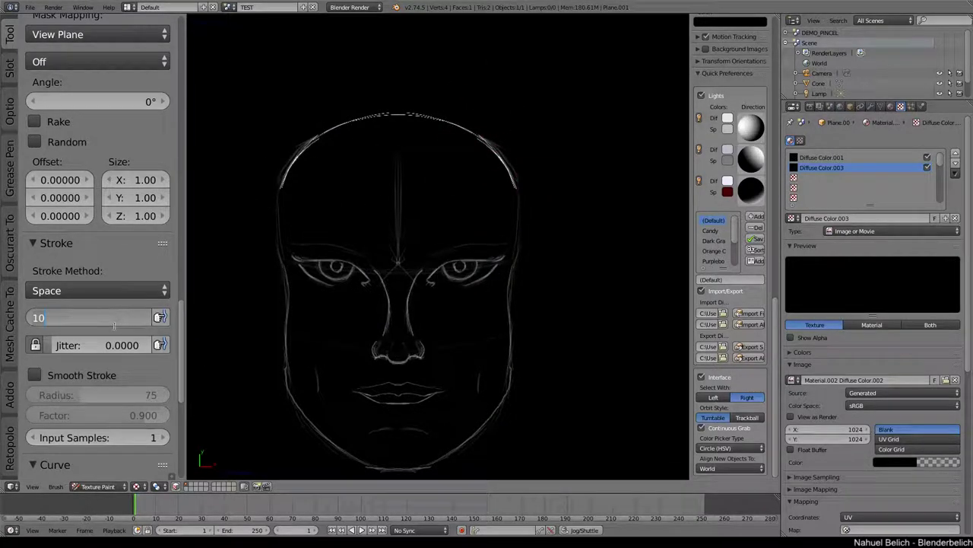
pyautogui.write('2')
pyautogui.press('Return')
pyautogui.moveTo(557, 80); pyautogui.dragTo(560, 87)
pyautogui.moveTo(510, 61)
pyautogui.mouseDown()
pyautogui.moveTo(647, 221)
pyautogui.moveTo(522, 343)
pyautogui.moveTo(483, 236)
pyautogui.mouseUp()
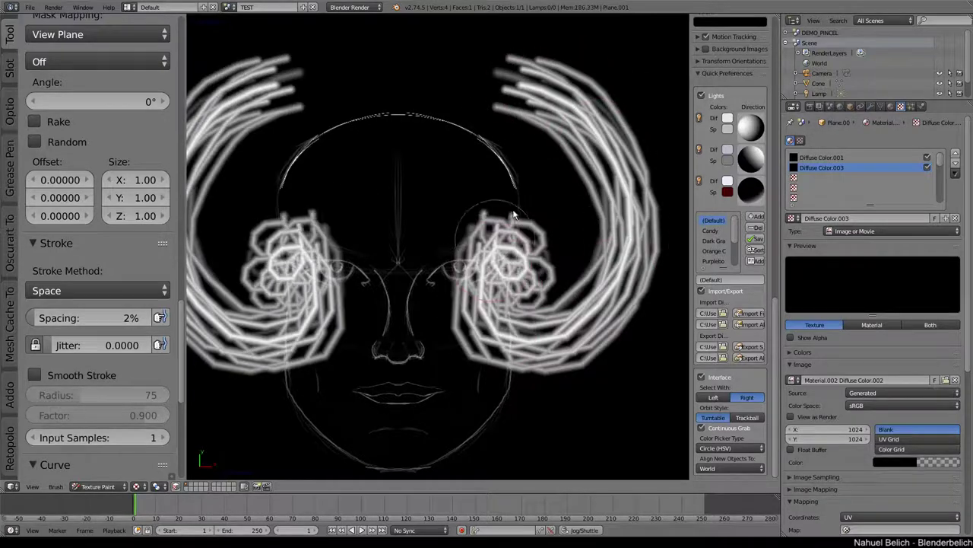
pyautogui.hotkey('ctrl', 'z')
pyautogui.click(31, 318)
pyautogui.moveTo(555, 76)
pyautogui.mouseDown()
pyautogui.moveTo(624, 167)
pyautogui.moveTo(602, 257)
pyautogui.moveTo(515, 272)
pyautogui.mouseUp()
pyautogui.hotkey('ctrl', 'z')
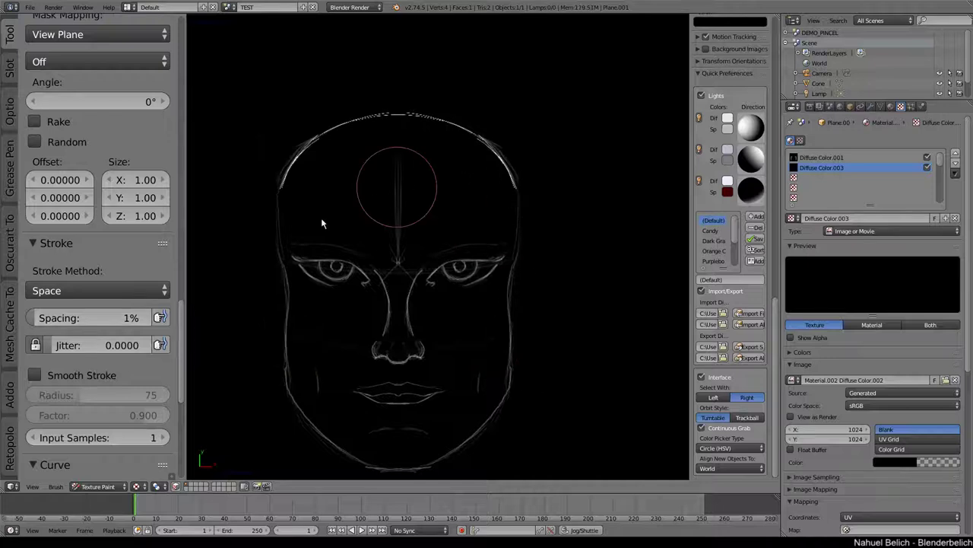
# - Paint a wispy test strand down the head's right side, then undo it
pyautogui.scroll(-10, 99, 351)
pyautogui.scroll(-8, 85, 419)
pyautogui.scroll(-1, 67, 364)
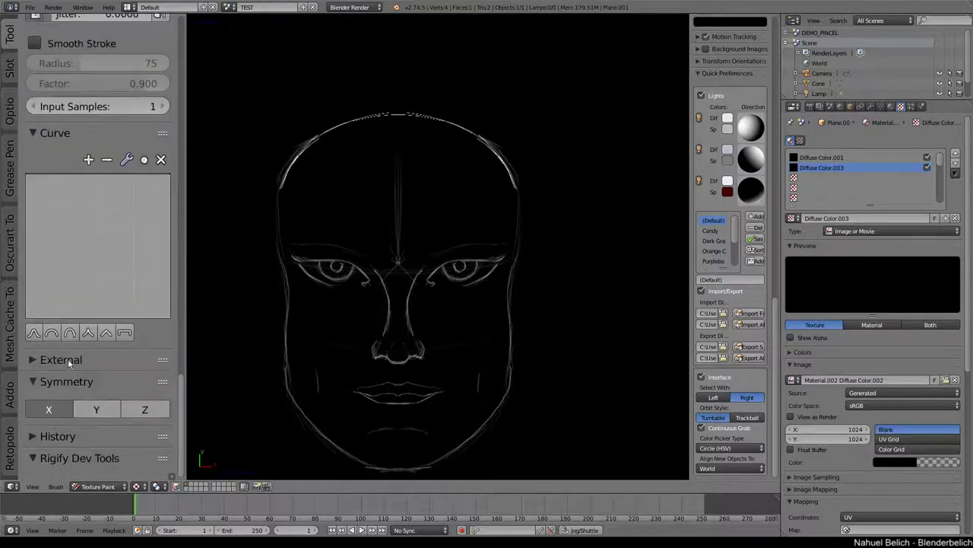
pyautogui.scroll(9, 76, 411)
pyautogui.scroll(4, 103, 425)
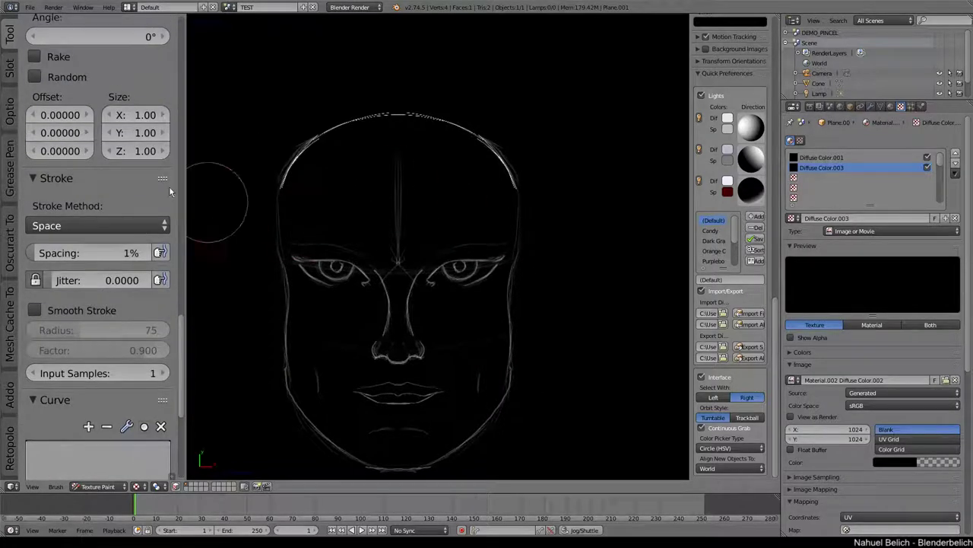
pyautogui.scroll(6, 128, 208)
pyautogui.scroll(6, 128, 208)
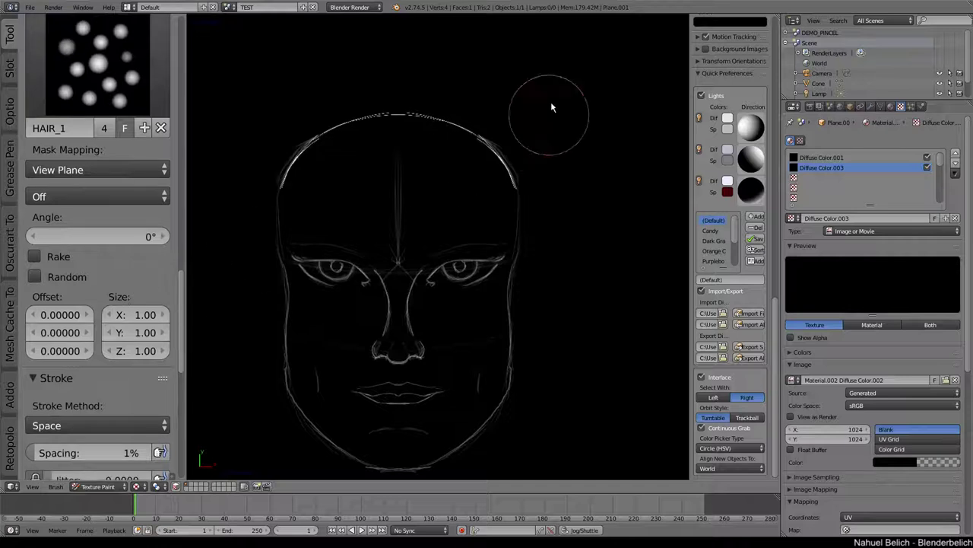
pyautogui.moveTo(506, 106)
pyautogui.mouseDown()
pyautogui.moveTo(555, 141)
pyautogui.moveTo(582, 275)
pyautogui.moveTo(542, 395)
pyautogui.moveTo(557, 374)
pyautogui.mouseUp()
pyautogui.hotkey('ctrl', 'z')
# - Try longer flowing hair strands from the top of the head, undoing each one
pyautogui.moveTo(468, 86)
pyautogui.mouseDown()
pyautogui.moveTo(586, 153)
pyautogui.moveTo(623, 278)
pyautogui.moveTo(580, 401)
pyautogui.mouseUp()
pyautogui.hotkey('ctrl', 'z')
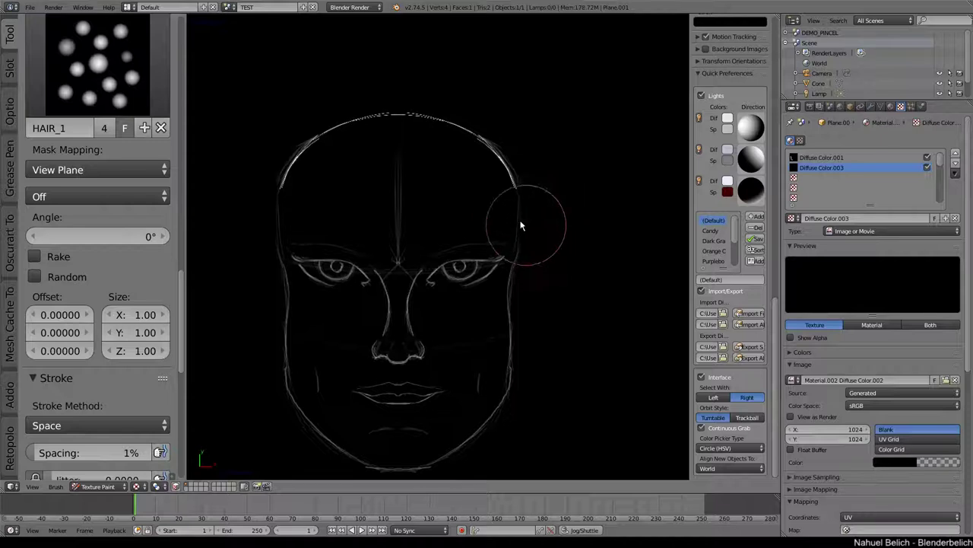
pyautogui.scroll(-3, 84, 346)
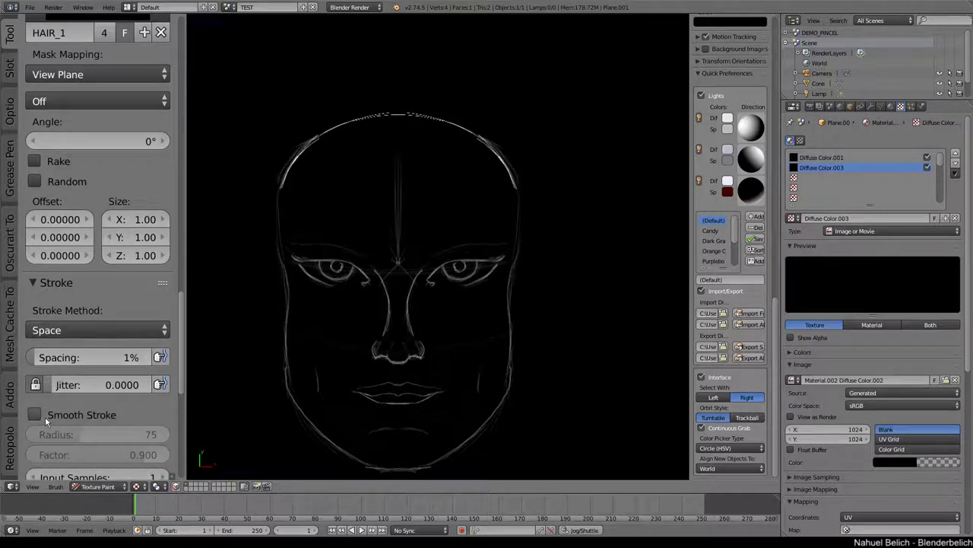
pyautogui.moveTo(441, 92)
pyautogui.mouseDown()
pyautogui.moveTo(517, 114)
pyautogui.moveTo(615, 191)
pyautogui.moveTo(519, 357)
pyautogui.moveTo(539, 480)
pyautogui.moveTo(563, 456)
pyautogui.mouseUp()
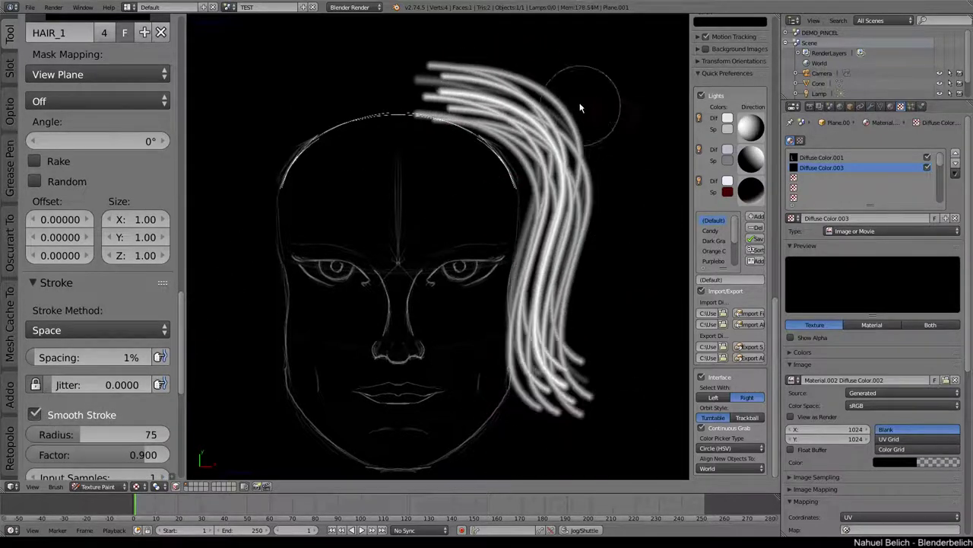
pyautogui.hotkey('ctrl', 'z')
pyautogui.scroll(3, 75, 297)
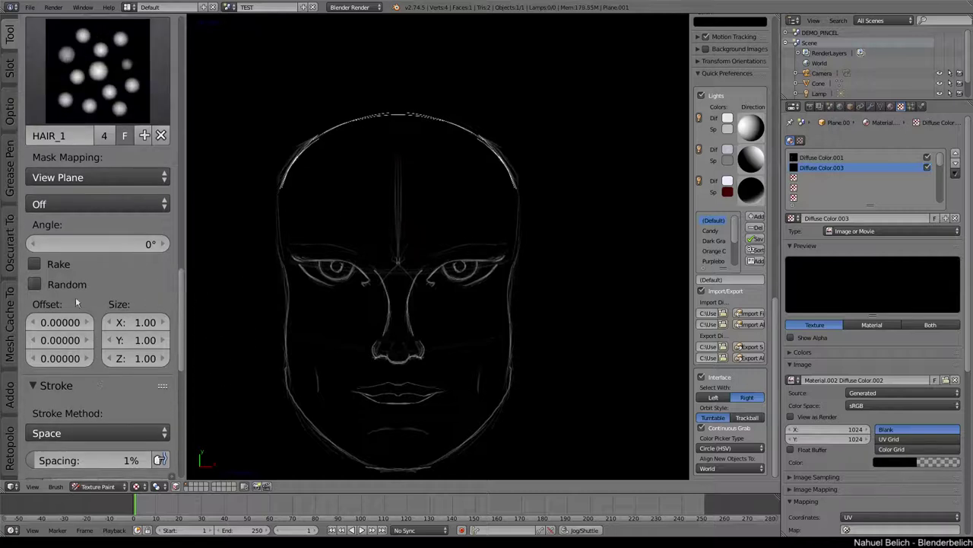
# - Set the mask pressure mode to Cutoff, then paint white hair strands over the head's top right
pyautogui.click(91, 204)
pyautogui.click(114, 144)
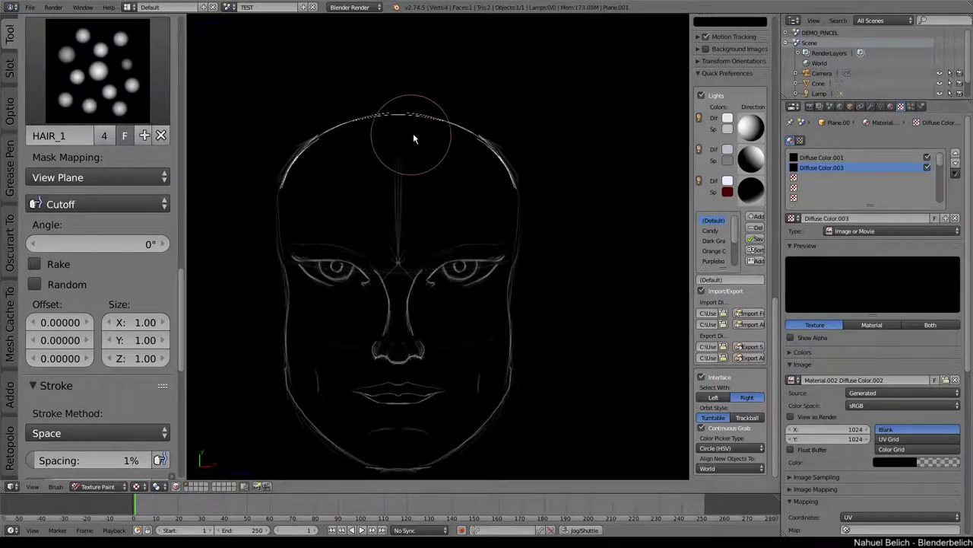
pyautogui.moveTo(430, 140)
pyautogui.mouseDown()
pyautogui.moveTo(482, 113)
pyautogui.moveTo(558, 135)
pyautogui.mouseUp()
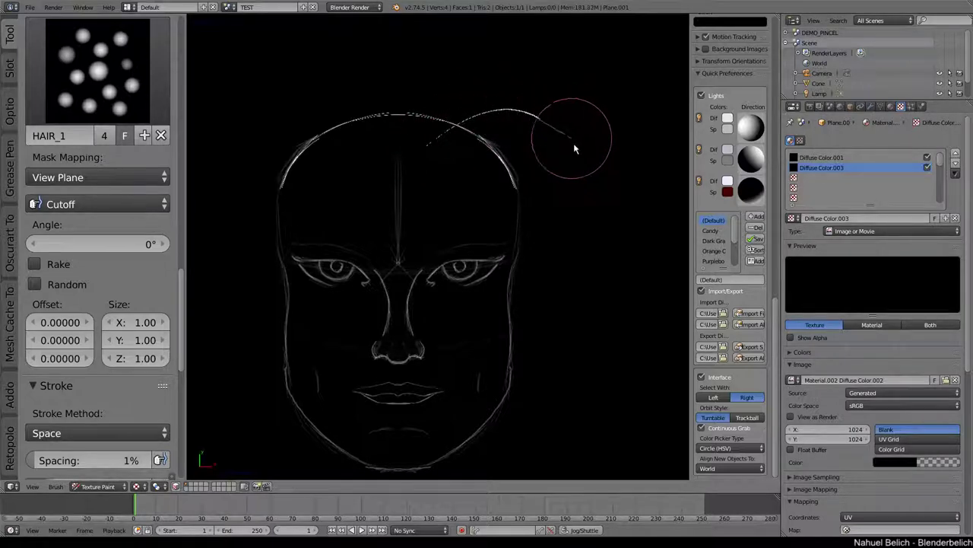
pyautogui.hotkey('ctrl', 'z')
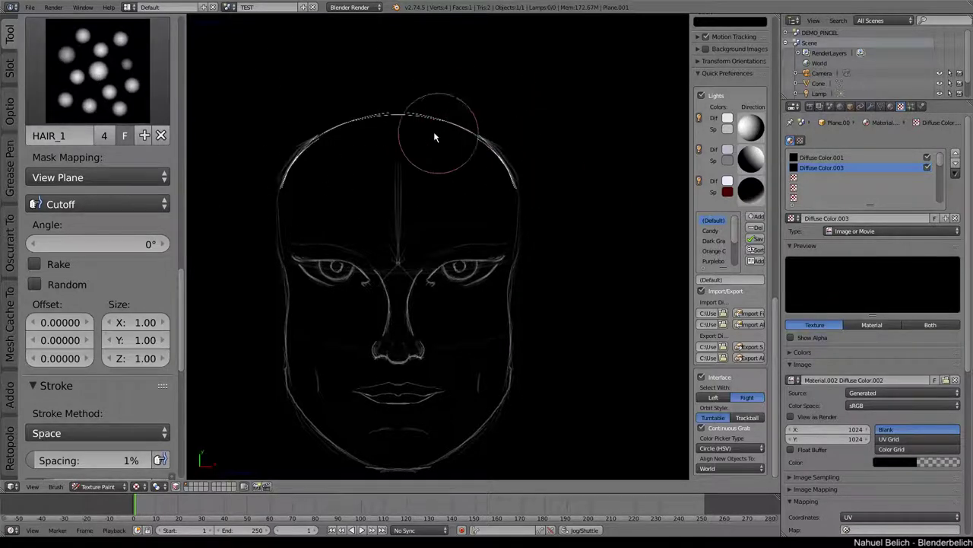
pyautogui.moveTo(436, 135)
pyautogui.mouseDown()
pyautogui.moveTo(471, 115)
pyautogui.moveTo(518, 125)
pyautogui.moveTo(551, 154)
pyautogui.moveTo(576, 196)
pyautogui.moveTo(554, 315)
pyautogui.moveTo(569, 411)
pyautogui.moveTo(626, 445)
pyautogui.moveTo(651, 366)
pyautogui.moveTo(639, 209)
pyautogui.mouseUp()
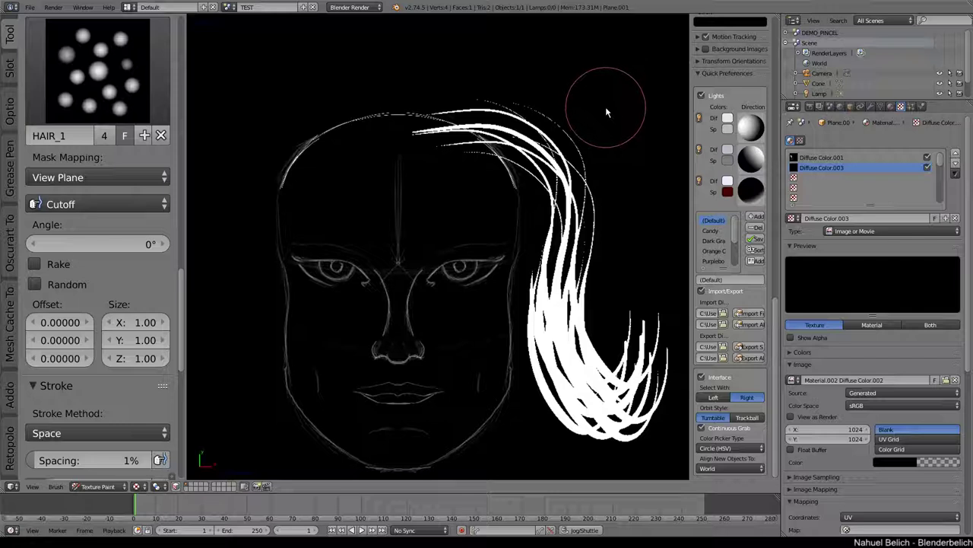
# - Review the Texture and Texture Mask settings and bring up the brush texture list
pyautogui.scroll(3, 91, 152)
pyautogui.scroll(2, 72, 157)
pyautogui.scroll(1, 72, 156)
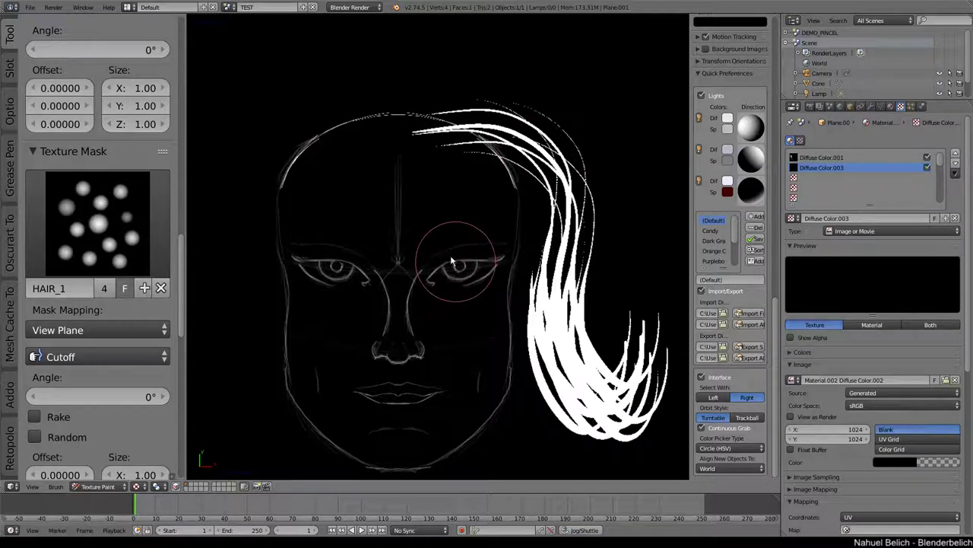
pyautogui.scroll(3, 98, 229)
pyautogui.scroll(10, 99, 228)
pyautogui.scroll(10, 105, 304)
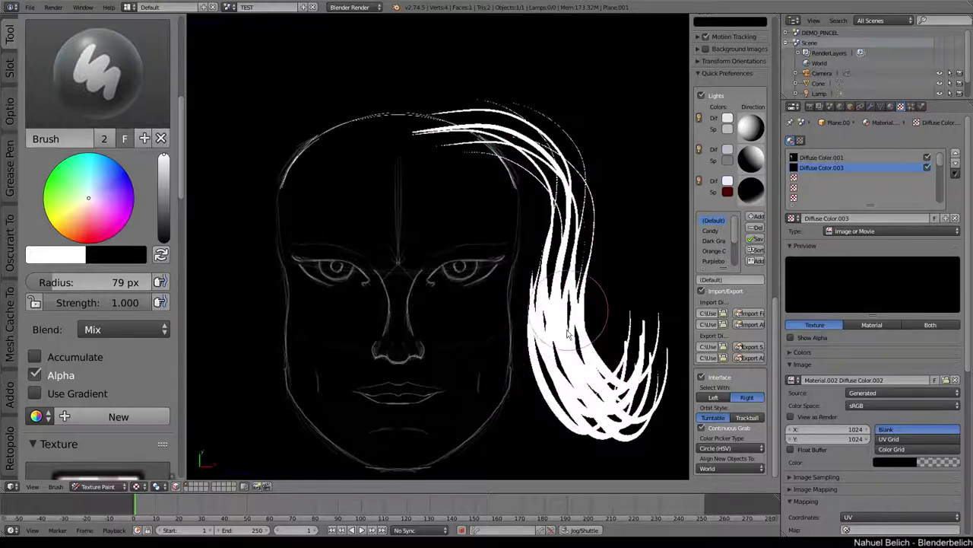
pyautogui.scroll(-9, 120, 167)
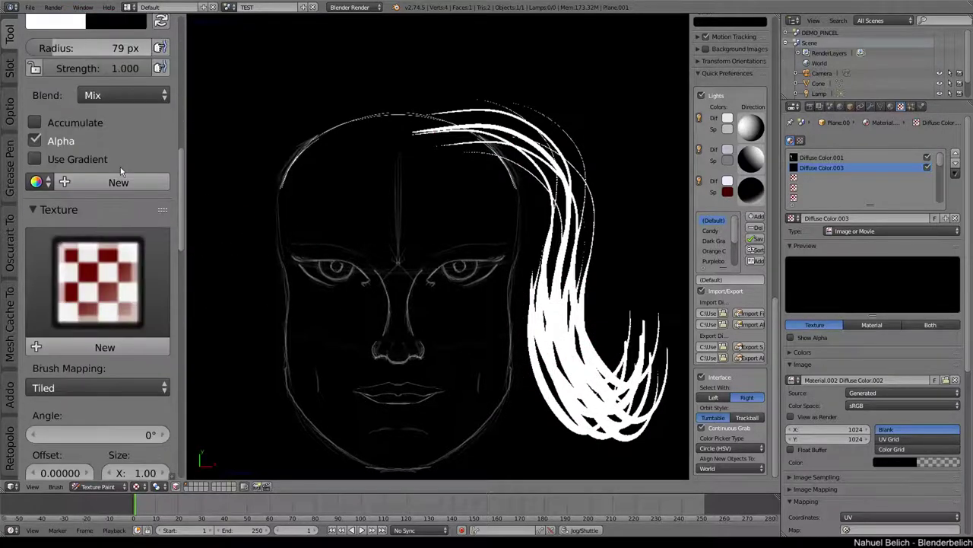
pyautogui.scroll(-2, 120, 167)
pyautogui.scroll(-1, 111, 232)
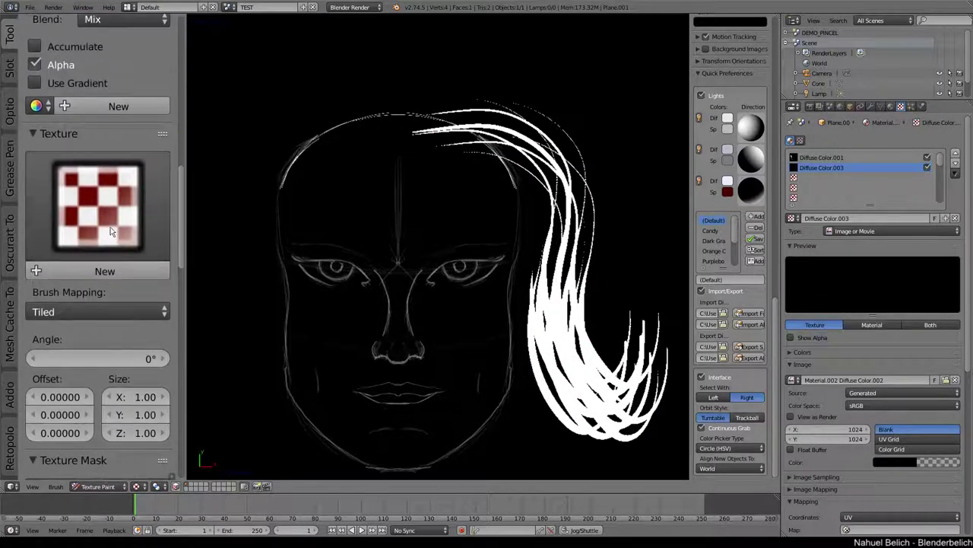
pyautogui.click(111, 232)
# - Undo the white hair strokes and make HAIR_1 the brush texture
pyautogui.hotkey('ctrl', 'z')
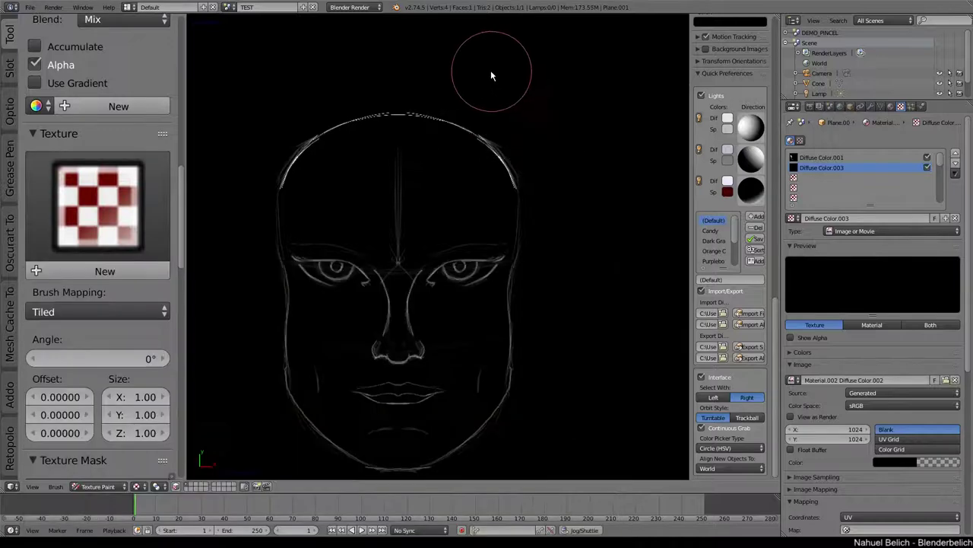
pyautogui.click(121, 204)
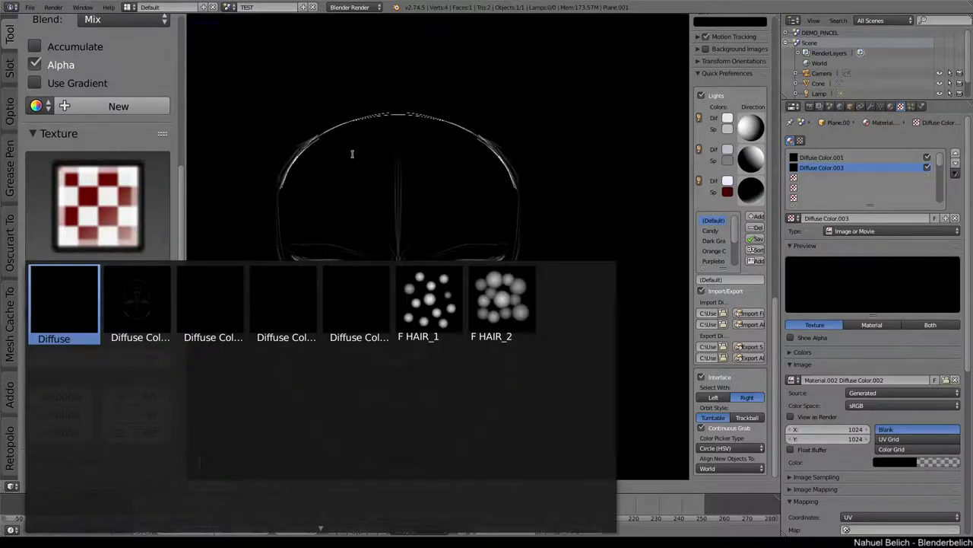
pyautogui.click(428, 302)
pyautogui.scroll(-3, 89, 129)
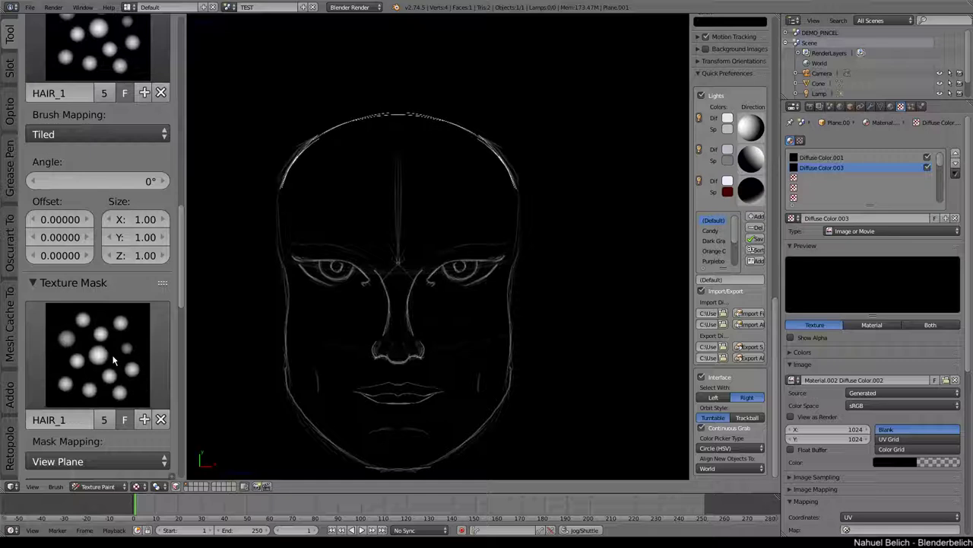
pyautogui.scroll(-5, 67, 387)
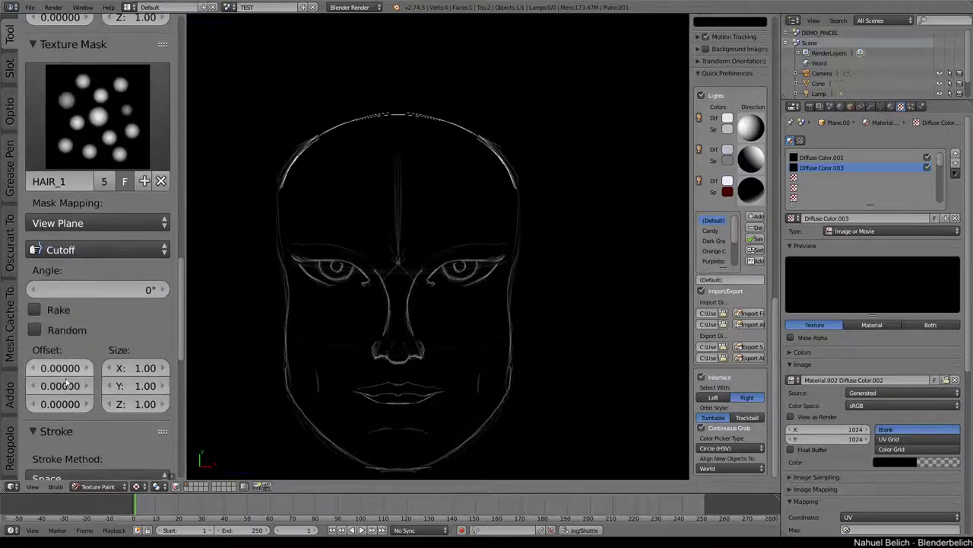
pyautogui.scroll(-5, 67, 385)
pyautogui.scroll(4, 95, 202)
pyautogui.scroll(3, 95, 202)
pyautogui.scroll(5, 97, 202)
pyautogui.scroll(2, 99, 202)
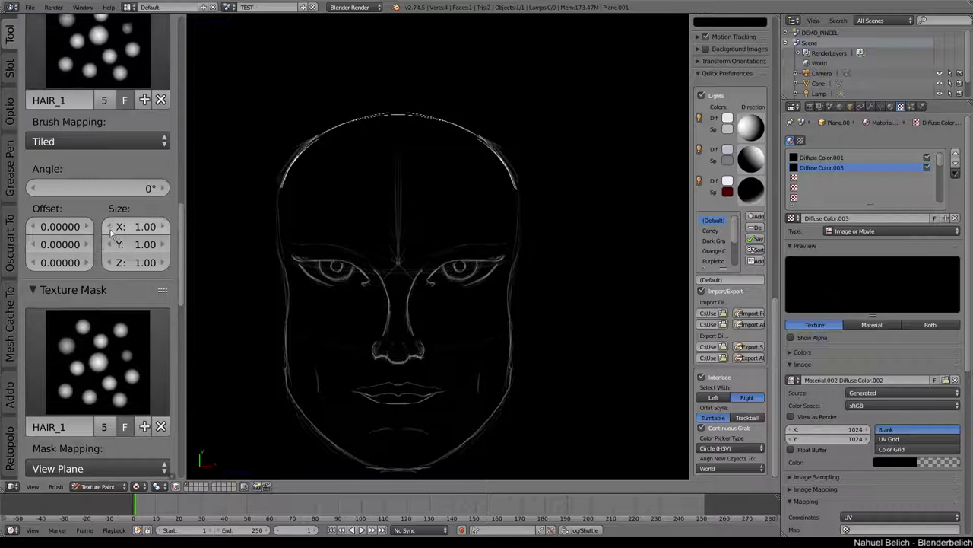
pyautogui.scroll(1, 115, 156)
# - Map the brush texture to View Plane and paint a test stroke near the top of the head
pyautogui.click(125, 168)
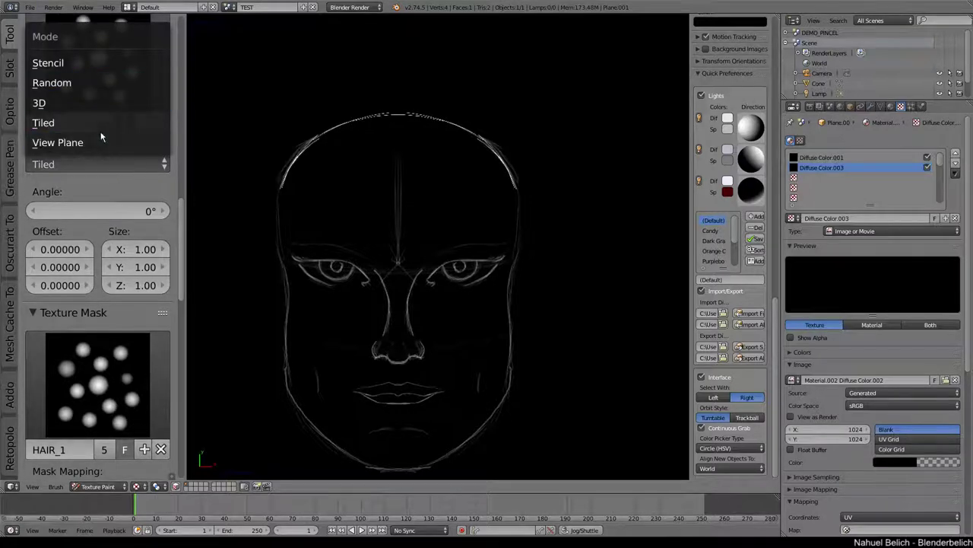
pyautogui.click(134, 140)
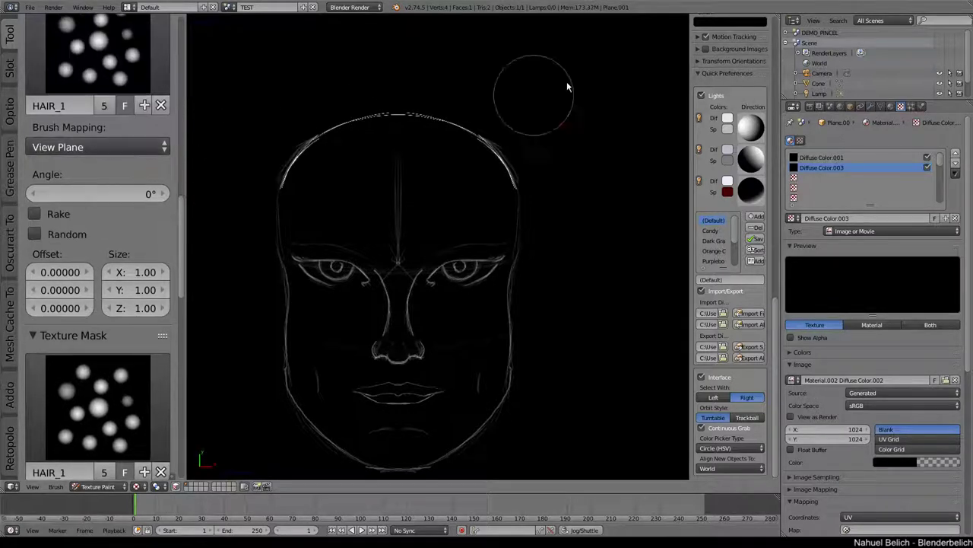
pyautogui.moveTo(438, 141)
pyautogui.mouseDown()
pyautogui.moveTo(509, 101)
pyautogui.moveTo(574, 139)
pyautogui.moveTo(582, 275)
pyautogui.moveTo(532, 374)
pyautogui.moveTo(597, 497)
pyautogui.moveTo(653, 494)
pyautogui.moveTo(682, 422)
pyautogui.moveTo(658, 403)
pyautogui.mouseUp()
pyautogui.scroll(3, 365, 157)
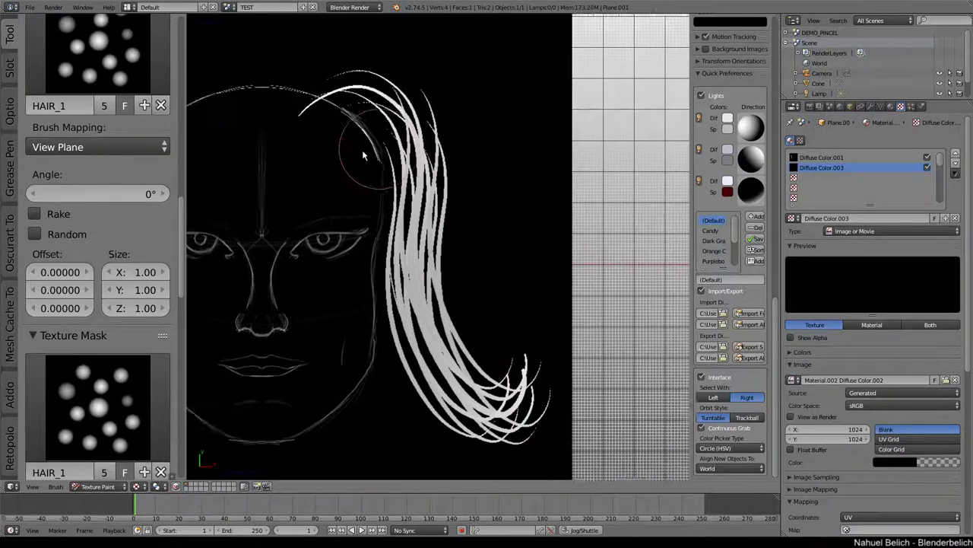
pyautogui.scroll(5, 387, 165)
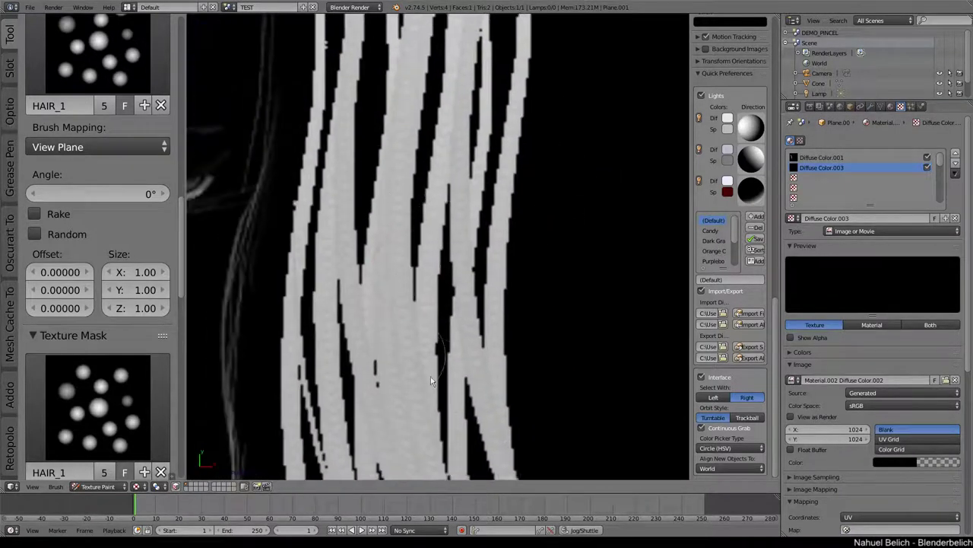
pyautogui.scroll(-1, 402, 275)
pyautogui.scroll(-2, 449, 265)
pyautogui.scroll(-1, 449, 265)
pyautogui.scroll(-2, 448, 264)
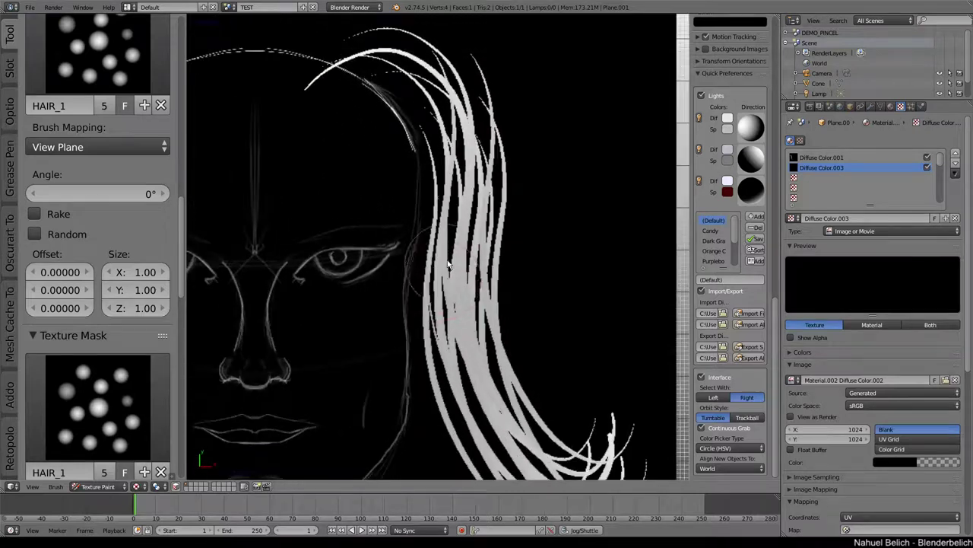
pyautogui.scroll(-1, 449, 265)
# - Undo the test stroke and paint a white strand up toward the crown plus a curling stroke
pyautogui.hotkey('ctrl', 'z')
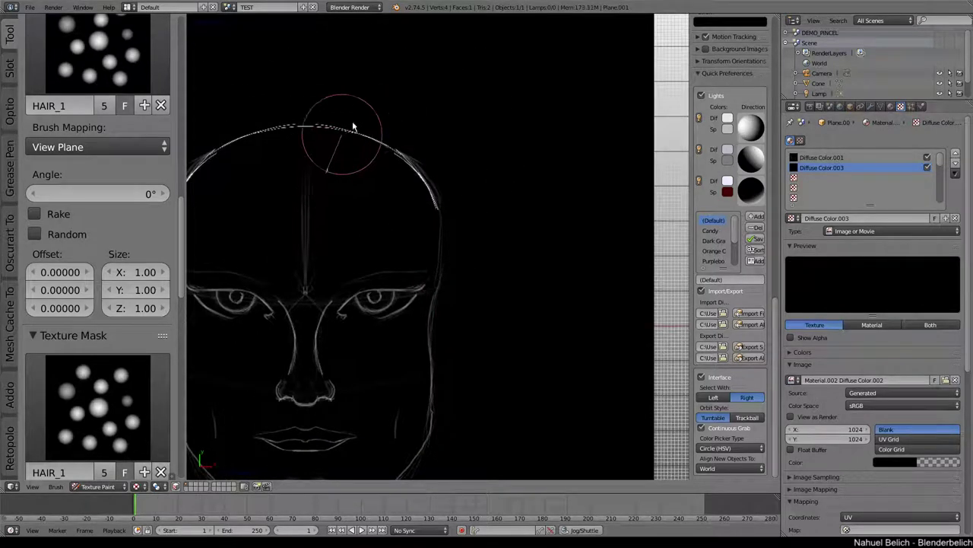
pyautogui.moveTo(363, 178); pyautogui.dragTo(403, 95)
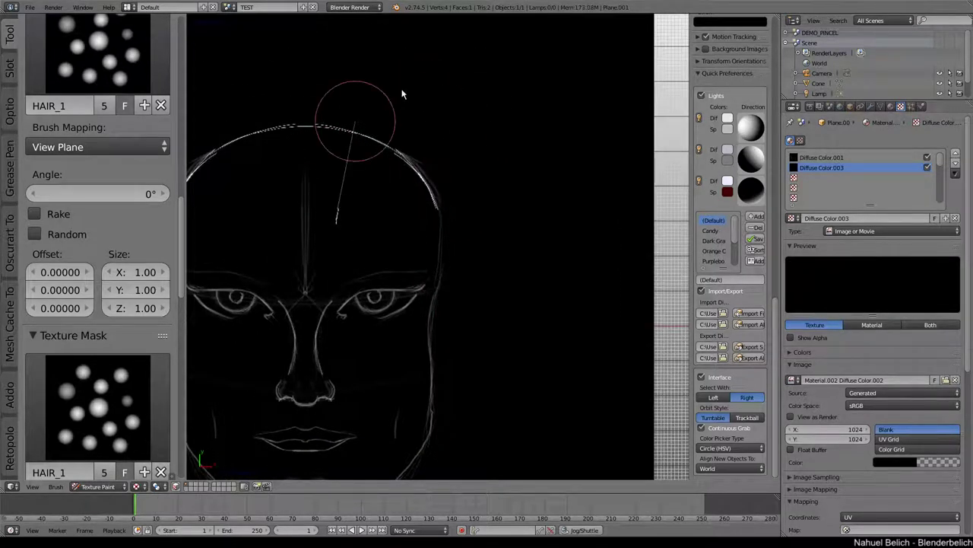
pyautogui.moveTo(396, 136); pyautogui.dragTo(414, 251)
# - Undo the latest white hair strokes on the face drawing
pyautogui.hotkey('ctrl', 'z')
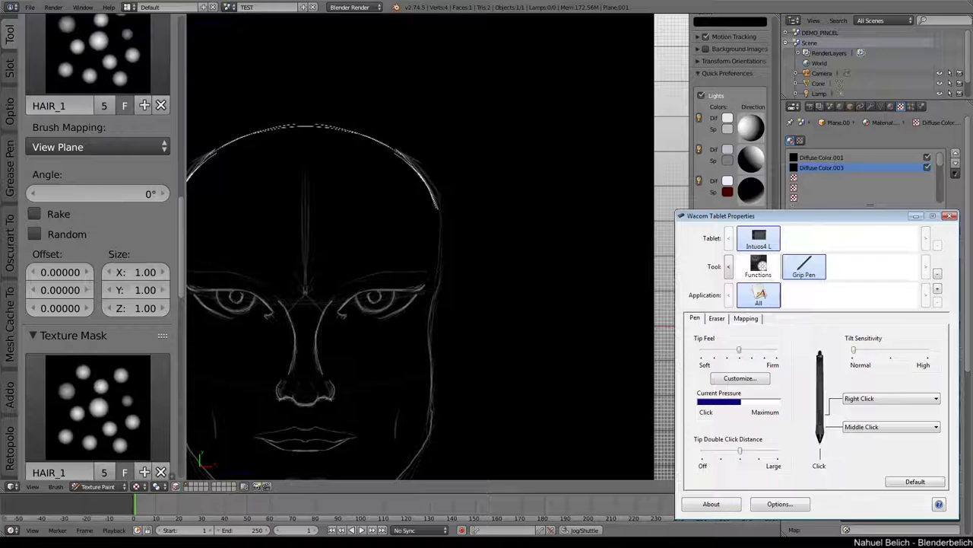
# - Back in Blender, paint white strands arcing over the top of the head, redoing one bad stroke
pyautogui.click(351, 127)
pyautogui.moveTo(361, 117)
pyautogui.mouseDown()
pyautogui.moveTo(530, 352)
pyautogui.moveTo(617, 303)
pyautogui.mouseUp()
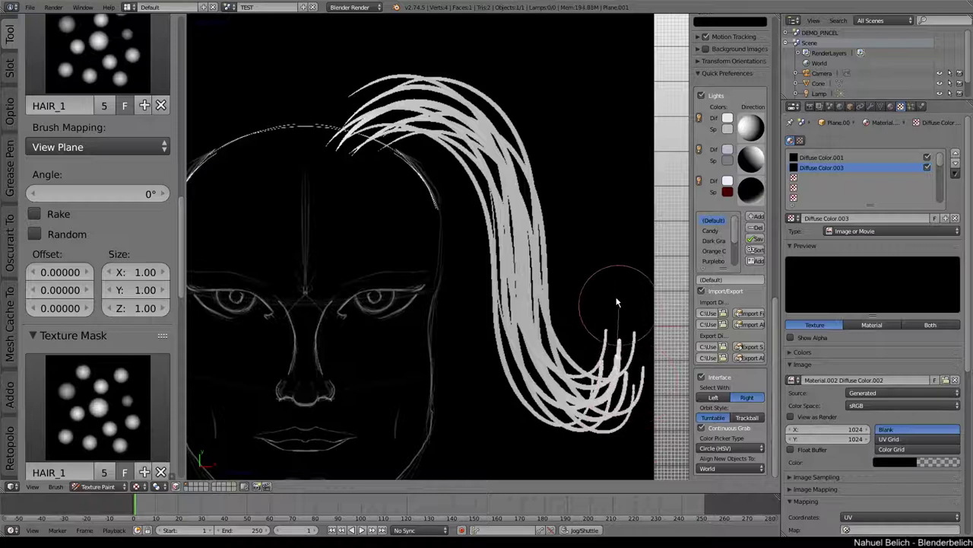
pyautogui.hotkey('ctrl', 'z')
pyautogui.moveTo(319, 147)
pyautogui.mouseDown()
pyautogui.moveTo(500, 210)
pyautogui.moveTo(526, 391)
pyautogui.moveTo(616, 431)
pyautogui.mouseUp()
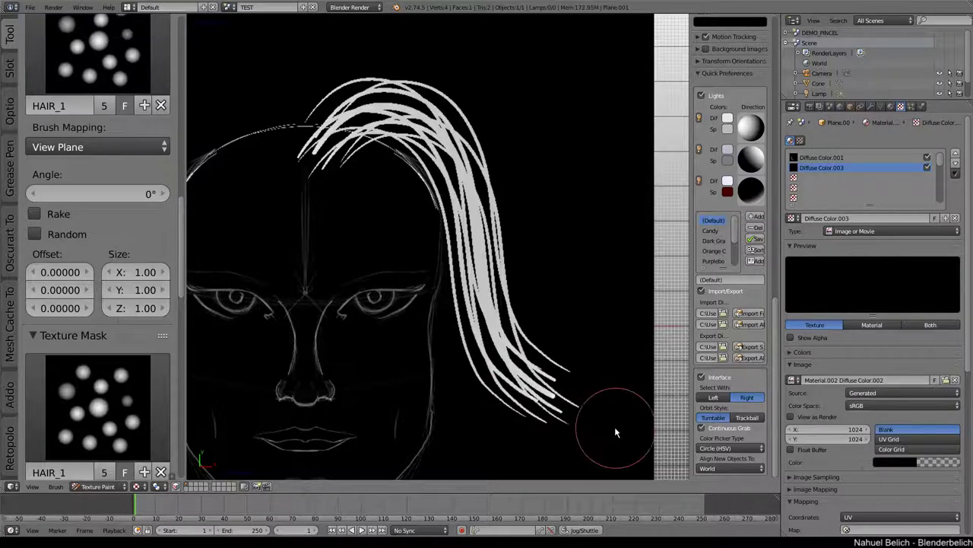
# - Paint strands from the crown down the right side and flick short strokes at the lower ends
pyautogui.keyDown('shift'); pyautogui.moveTo(442, 166); pyautogui.dragTo(454, 196, button='middle'); pyautogui.keyUp('shift')
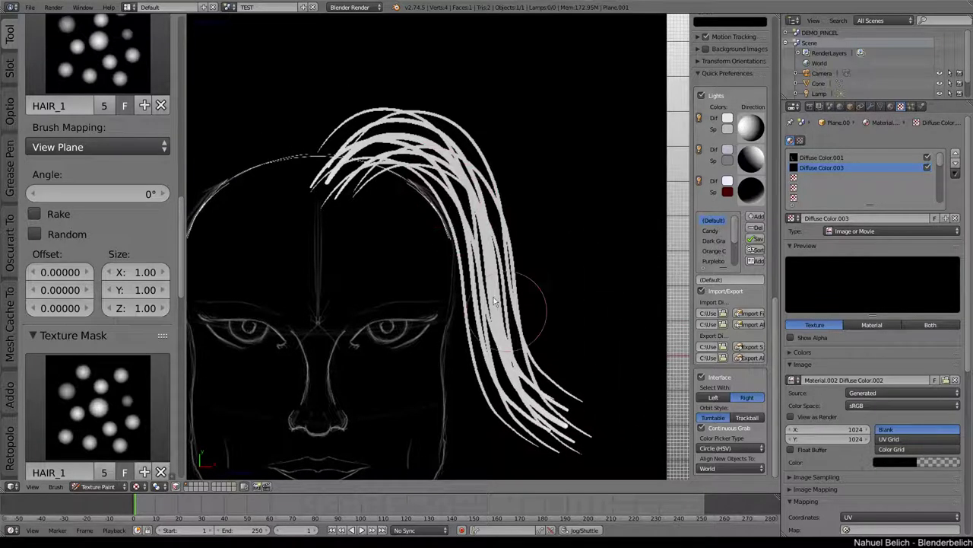
pyautogui.keyDown('shift'); pyautogui.moveTo(536, 330); pyautogui.dragTo(538, 341, button='middle'); pyautogui.keyUp('shift')
pyautogui.keyDown('shift'); pyautogui.moveTo(336, 199); pyautogui.dragTo(386, 204, button='middle'); pyautogui.keyUp('shift')
pyautogui.moveTo(445, 165)
pyautogui.mouseDown()
pyautogui.moveTo(622, 471)
pyautogui.moveTo(643, 391)
pyautogui.mouseUp()
pyautogui.moveTo(644, 426); pyautogui.dragTo(631, 358)
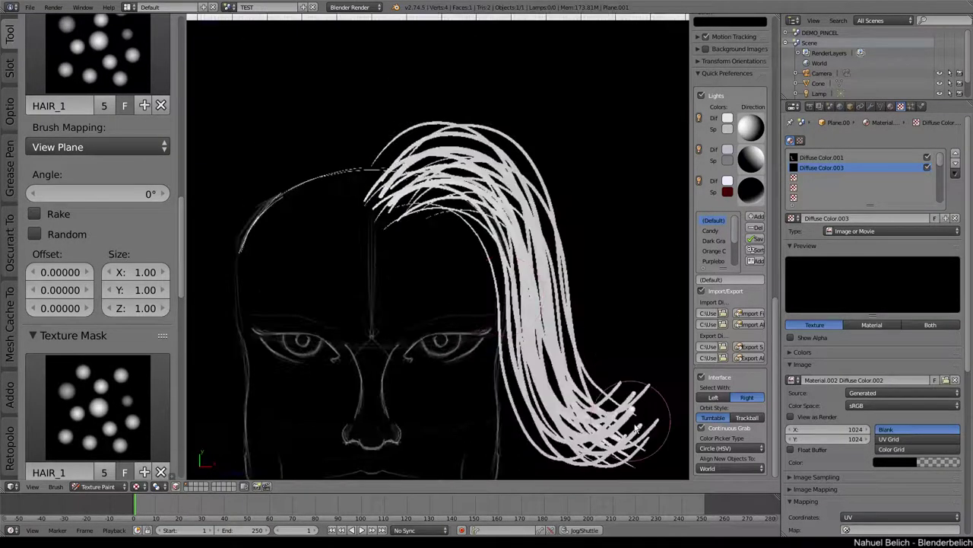
pyautogui.moveTo(601, 457)
pyautogui.mouseDown()
pyautogui.moveTo(473, 245)
pyautogui.moveTo(457, 130)
pyautogui.moveTo(387, 230)
pyautogui.mouseUp()
# - Try short white strokes along the hairline and top of the head, undoing both
pyautogui.scroll(5, 120, 217)
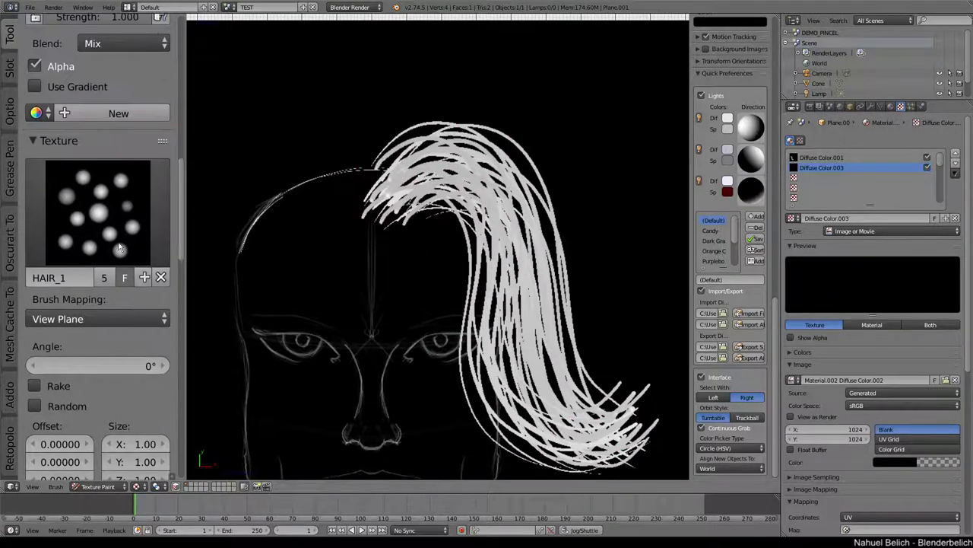
pyautogui.scroll(3, 120, 217)
pyautogui.scroll(2, 120, 218)
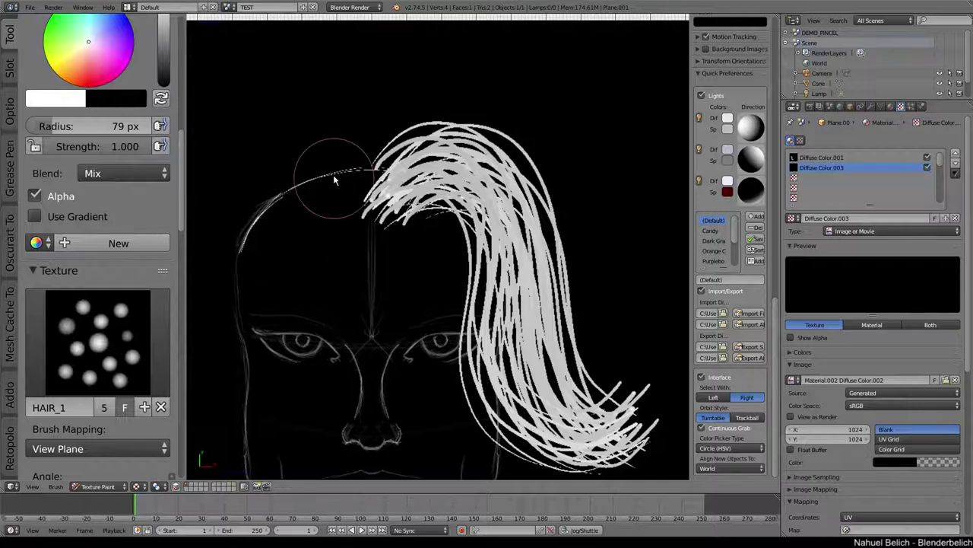
pyautogui.moveTo(308, 224); pyautogui.dragTo(338, 175)
pyautogui.hotkey('ctrl', 'z')
pyautogui.moveTo(320, 76); pyautogui.dragTo(304, 125)
pyautogui.hotkey('ctrl', 'z')
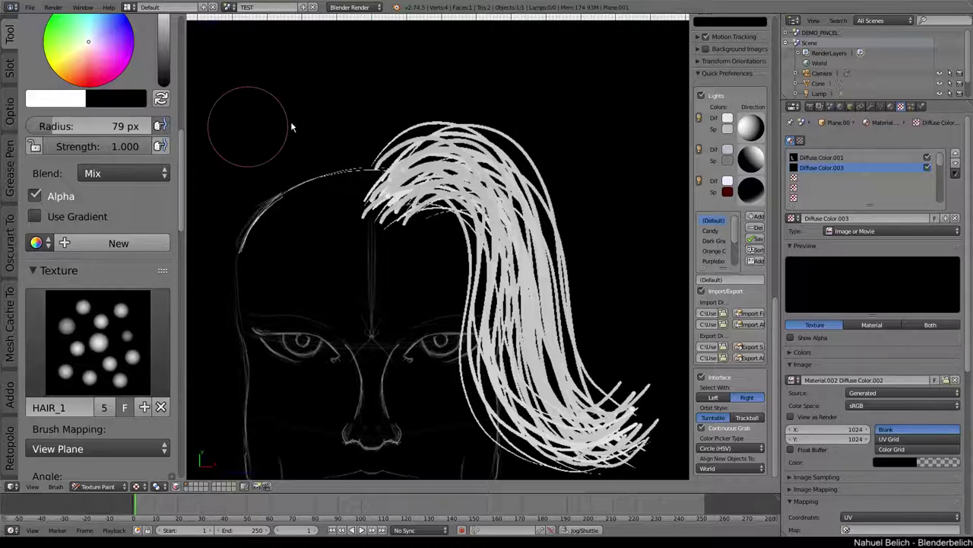
# - Paint white hair down the left side and diagonal strokes above the head, undoing the attempts
pyautogui.moveTo(312, 103)
pyautogui.mouseDown()
pyautogui.moveTo(255, 159)
pyautogui.moveTo(259, 285)
pyautogui.moveTo(312, 302)
pyautogui.mouseUp()
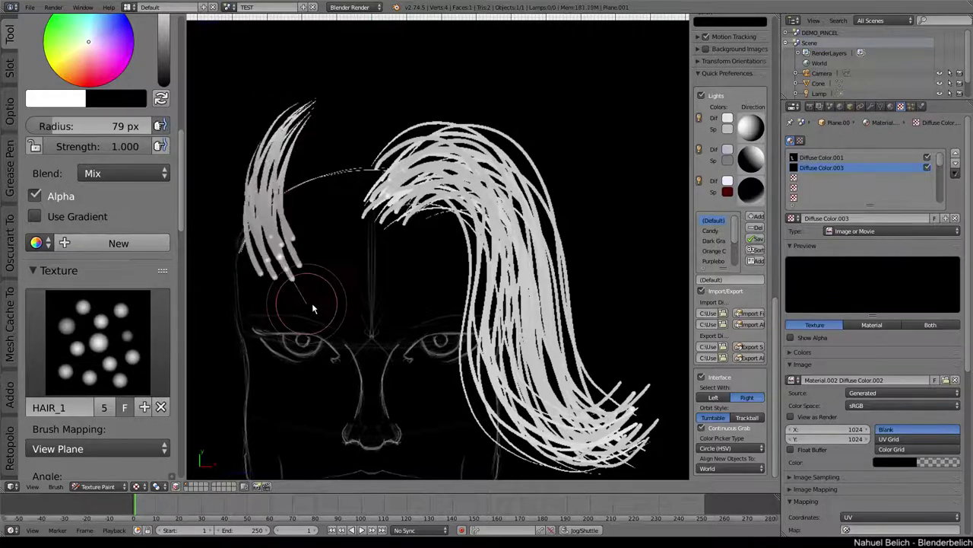
pyautogui.moveTo(273, 229); pyautogui.dragTo(335, 308)
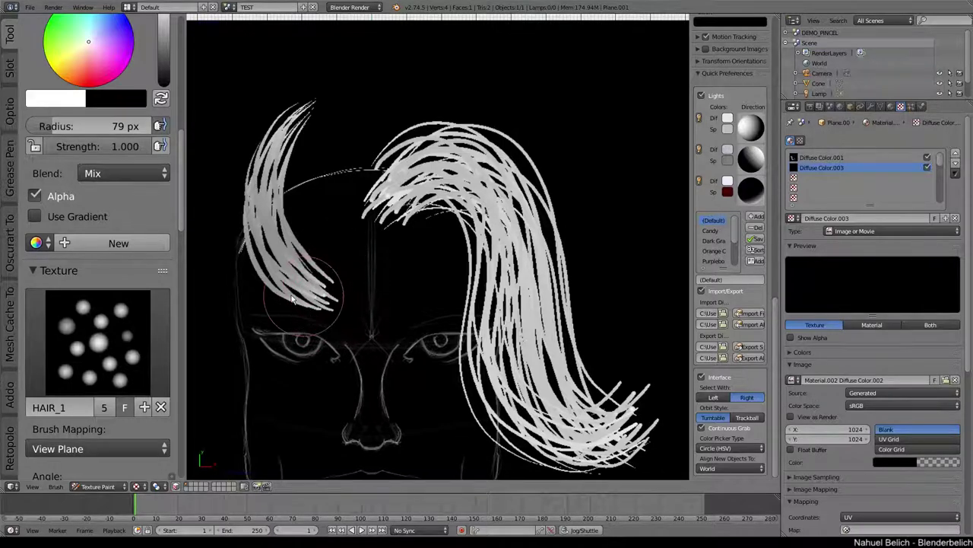
pyautogui.hotkey('ctrl', 'z')
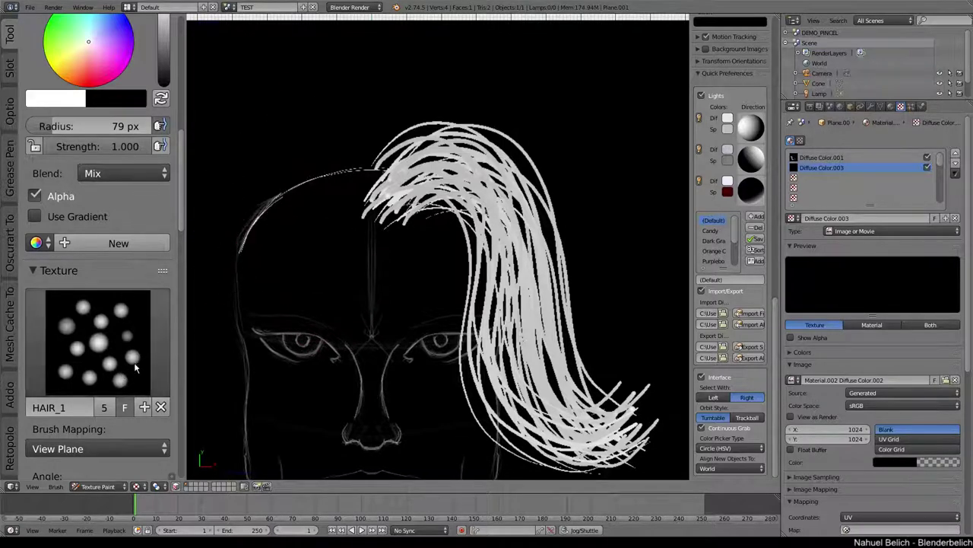
pyautogui.moveTo(290, 98)
pyautogui.mouseDown()
pyautogui.moveTo(365, 47)
pyautogui.moveTo(373, 59)
pyautogui.mouseUp()
pyautogui.moveTo(278, 122)
pyautogui.mouseDown()
pyautogui.moveTo(384, 76)
pyautogui.moveTo(353, 103)
pyautogui.mouseUp()
pyautogui.moveTo(261, 151); pyautogui.dragTo(262, 228)
pyautogui.moveTo(258, 122)
pyautogui.mouseDown()
pyautogui.moveTo(282, 325)
pyautogui.moveTo(228, 304)
pyautogui.mouseUp()
pyautogui.moveTo(243, 152)
pyautogui.mouseDown()
pyautogui.moveTo(243, 189)
pyautogui.moveTo(325, 223)
pyautogui.mouseUp()
pyautogui.hotkey('ctrl', 'z')
pyautogui.hotkey('ctrl', 'z')
pyautogui.hotkey('ctrl', 'z')
# - Add short upright strokes along the left hairline, then undo a curved left arc
pyautogui.moveTo(281, 198); pyautogui.dragTo(296, 228)
pyautogui.moveTo(308, 144)
pyautogui.mouseDown()
pyautogui.moveTo(323, 244)
pyautogui.moveTo(300, 228)
pyautogui.mouseUp()
pyautogui.moveTo(285, 183); pyautogui.dragTo(247, 232)
pyautogui.moveTo(226, 99); pyautogui.dragTo(255, 243)
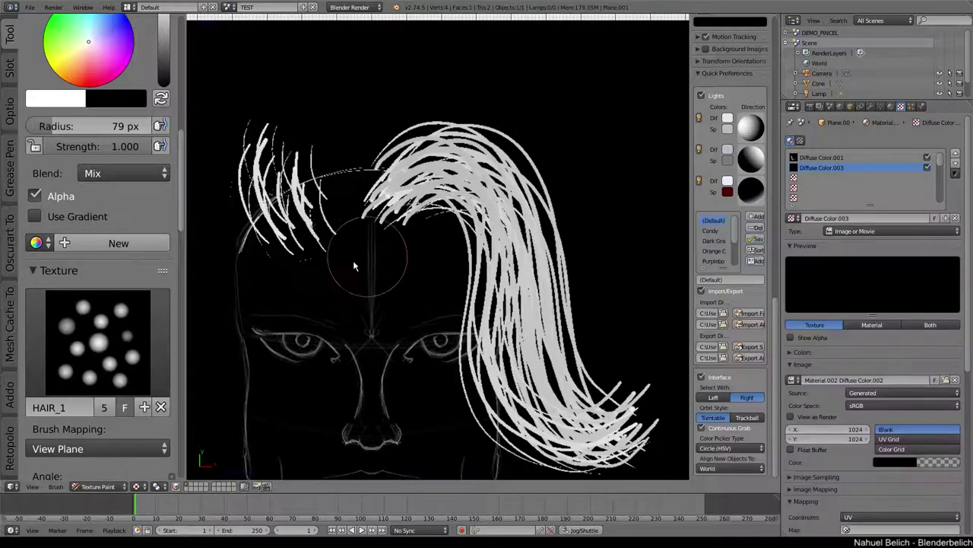
pyautogui.moveTo(342, 259)
pyautogui.keyDown('shift'); pyautogui.mouseDown(button='middle')
pyautogui.moveTo(431, 274)
pyautogui.moveTo(411, 288)
pyautogui.mouseUp(button='middle'); pyautogui.keyUp('shift')
pyautogui.moveTo(384, 280)
pyautogui.mouseDown()
pyautogui.moveTo(297, 110)
pyautogui.moveTo(410, 69)
pyautogui.mouseUp()
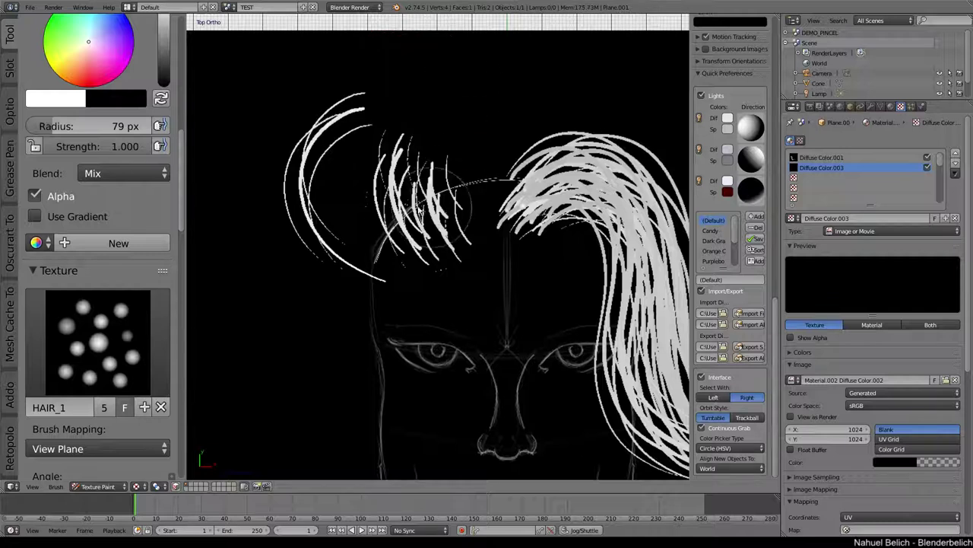
pyautogui.hotkey('ctrl', 'z')
pyautogui.hotkey('ctrl', 'z')
# - Change the brush colour to yellow-green and undo a stray trial stroke
pyautogui.scroll(2, 95, 99)
pyautogui.moveTo(95, 99); pyautogui.dragTo(44, 92)
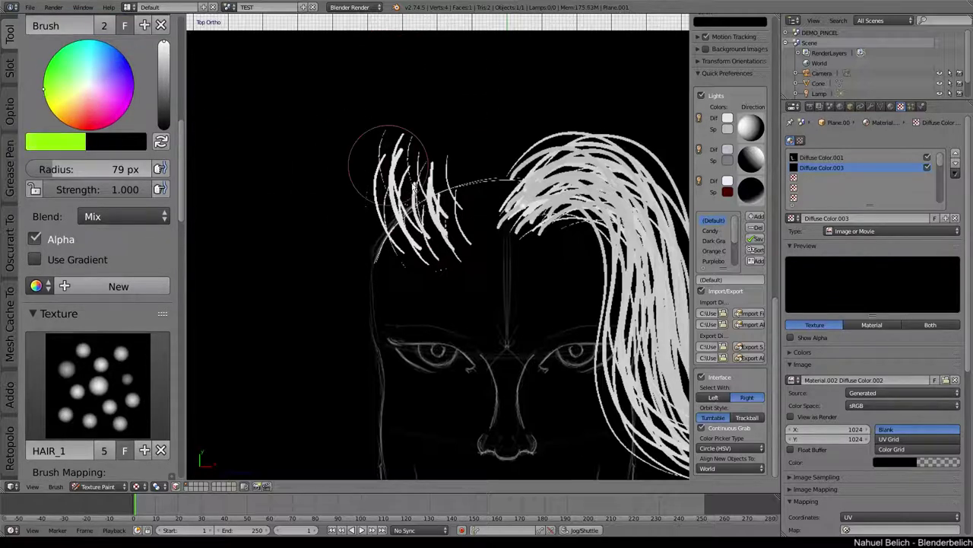
pyautogui.moveTo(389, 228); pyautogui.dragTo(323, 85)
pyautogui.hotkey('ctrl', 'z')
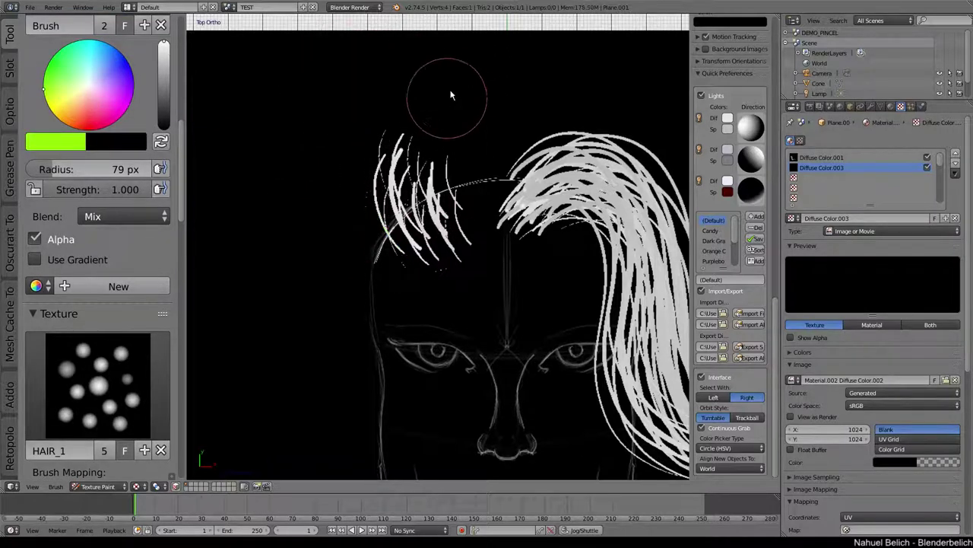
# - Paint dense green strands and long arcs over the left and top white hair
pyautogui.moveTo(447, 95)
pyautogui.mouseDown()
pyautogui.moveTo(433, 114)
pyautogui.moveTo(454, 277)
pyautogui.mouseUp()
pyautogui.moveTo(395, 152); pyautogui.dragTo(449, 274)
pyautogui.moveTo(400, 101)
pyautogui.mouseDown()
pyautogui.moveTo(361, 95)
pyautogui.moveTo(336, 194)
pyautogui.moveTo(347, 278)
pyautogui.moveTo(469, 328)
pyautogui.mouseUp()
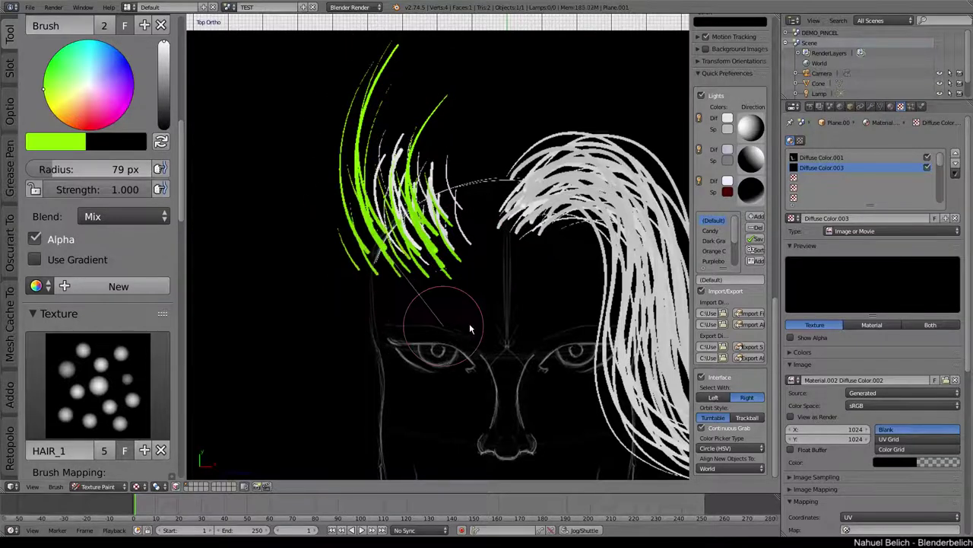
pyautogui.moveTo(495, 54); pyautogui.dragTo(457, 149)
pyautogui.moveTo(425, 92); pyautogui.dragTo(452, 274)
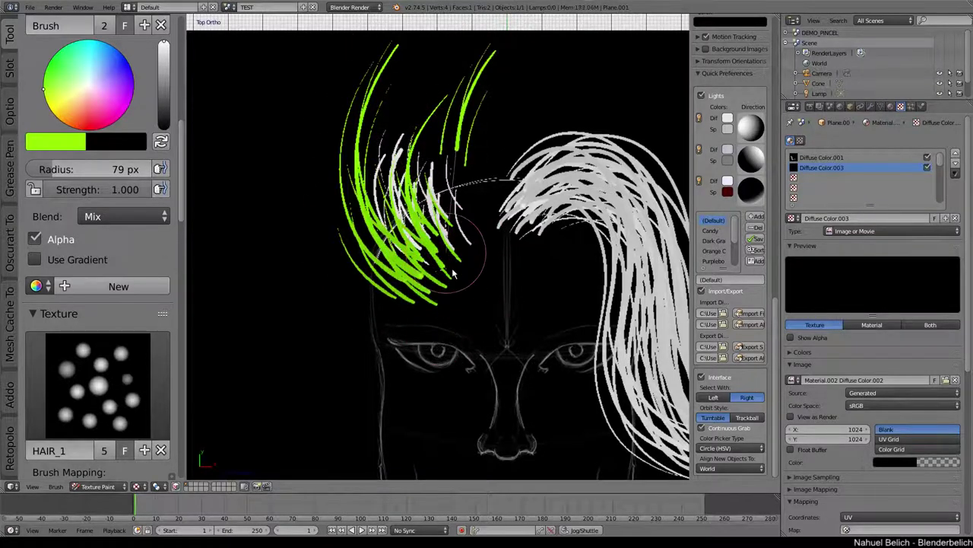
pyautogui.moveTo(464, 148); pyautogui.dragTo(495, 299)
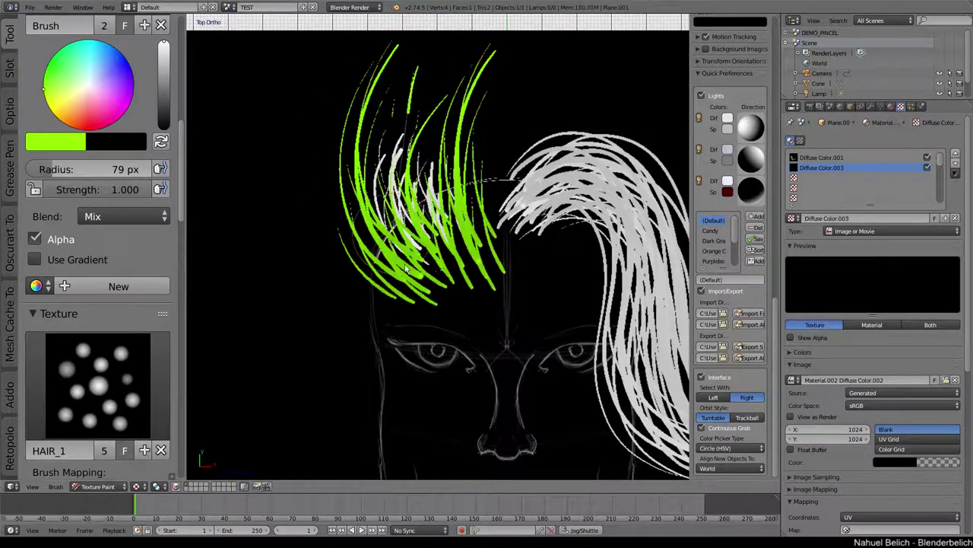
pyautogui.moveTo(418, 73); pyautogui.dragTo(426, 229)
pyautogui.moveTo(456, 183); pyautogui.dragTo(496, 264)
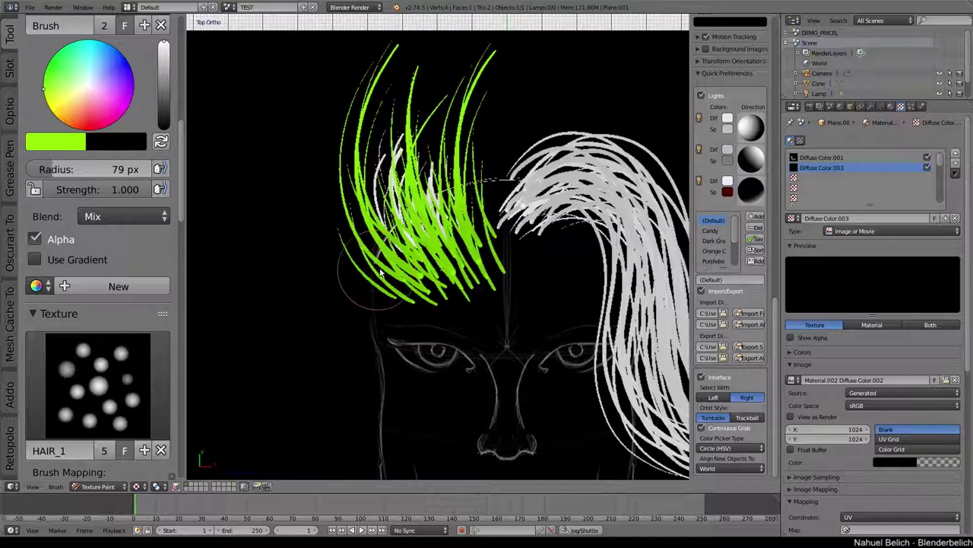
# - Paint long green strands on the left, near the hairline, down the middle and at the far left
pyautogui.moveTo(395, 255); pyautogui.dragTo(394, 250)
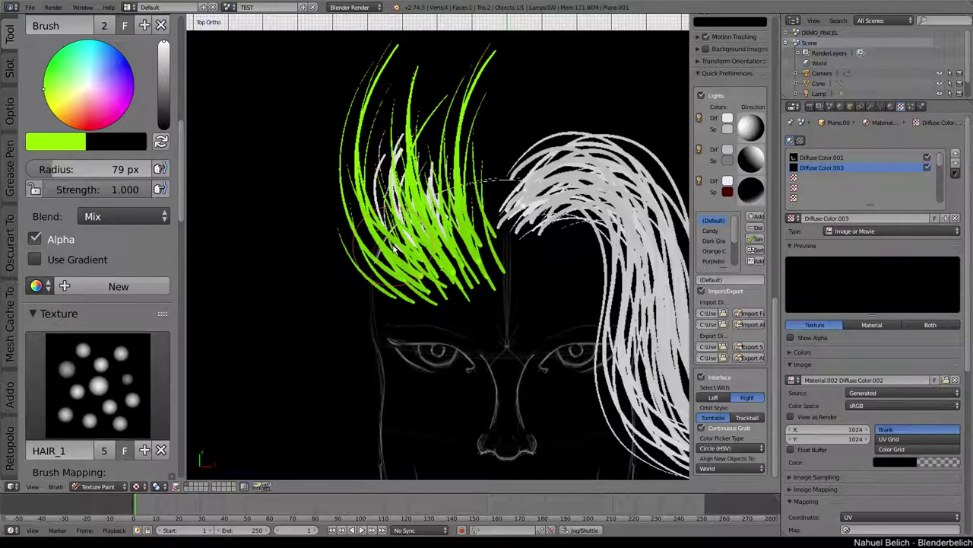
pyautogui.moveTo(357, 255)
pyautogui.mouseDown()
pyautogui.moveTo(304, 102)
pyautogui.moveTo(369, 259)
pyautogui.mouseUp()
pyautogui.moveTo(509, 352); pyautogui.dragTo(519, 299)
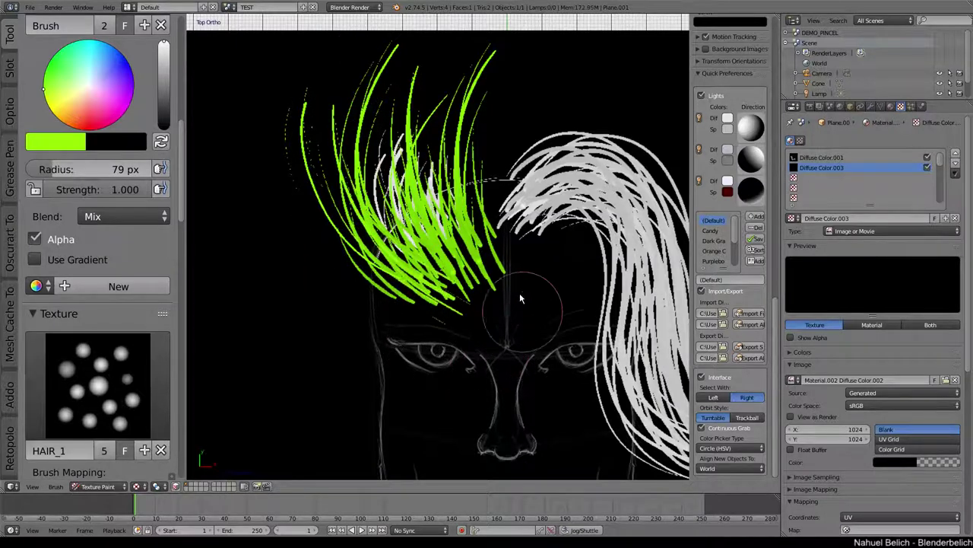
pyautogui.moveTo(506, 79); pyautogui.dragTo(511, 319)
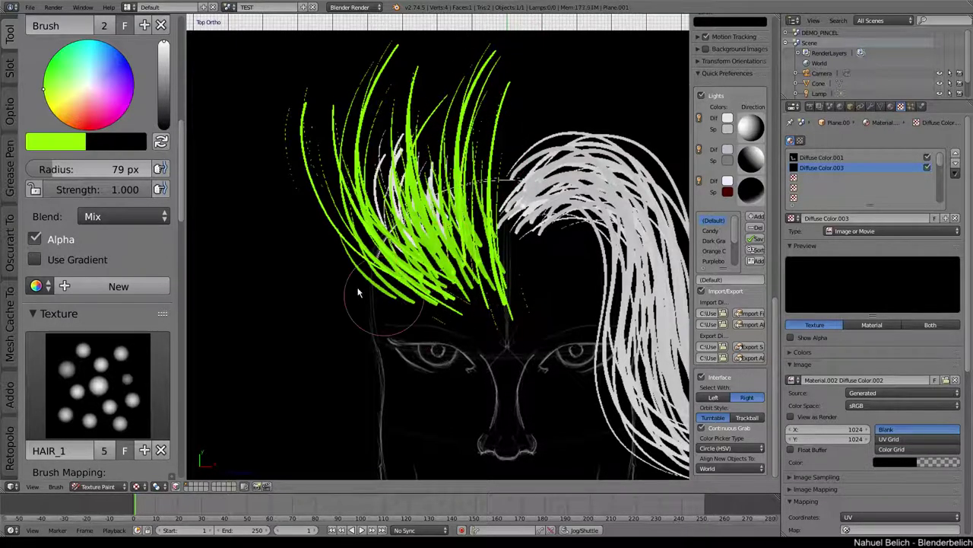
pyautogui.moveTo(291, 128)
pyautogui.mouseDown()
pyautogui.moveTo(289, 287)
pyautogui.moveTo(500, 358)
pyautogui.mouseUp()
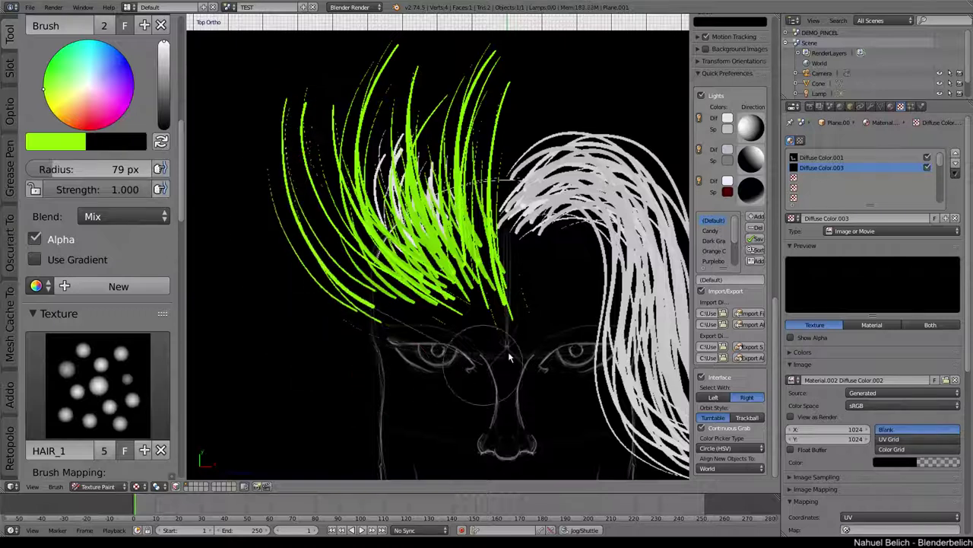
pyautogui.moveTo(181, 165); pyautogui.dragTo(201, 459)
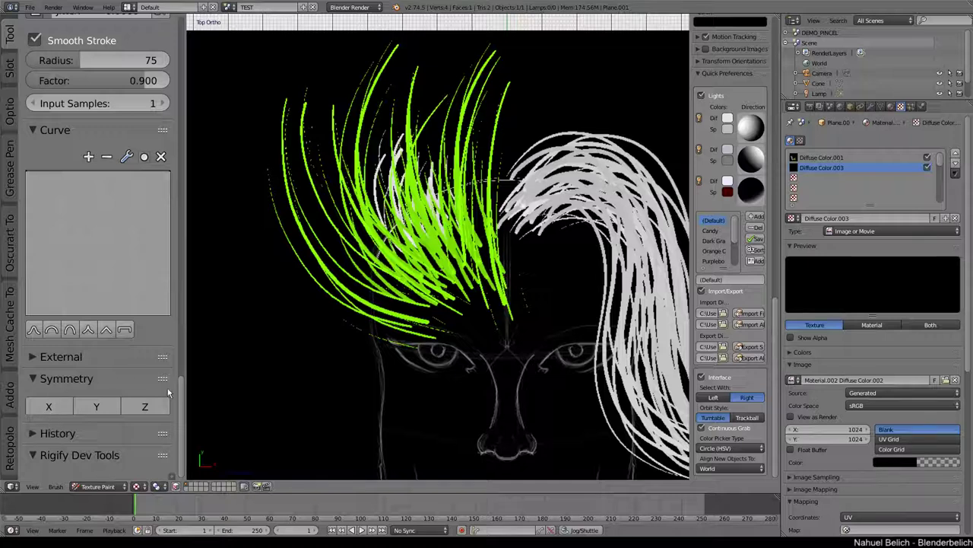
# - Keep Painting Mode on Material in Slots, then check the render engine and viewport shading menus
pyautogui.moveTo(183, 410); pyautogui.dragTo(178, 388)
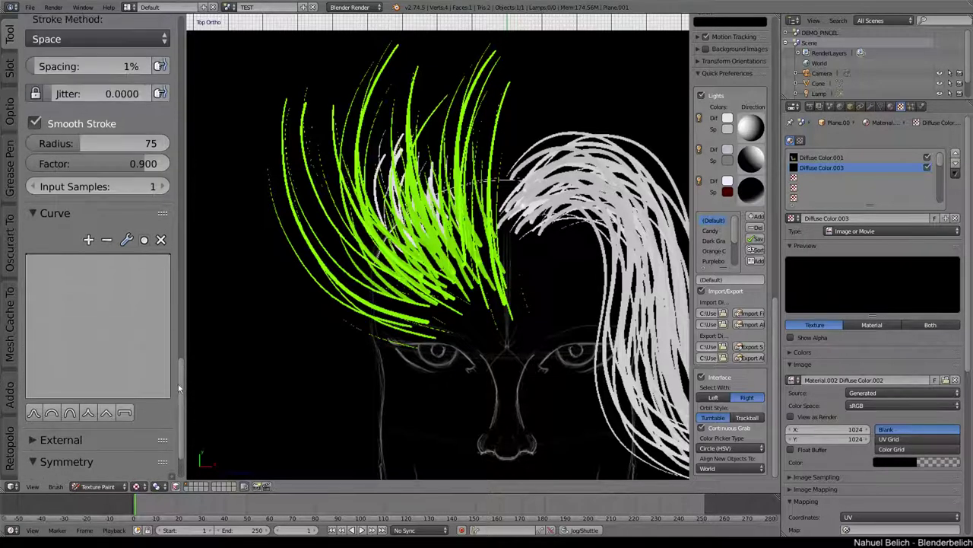
pyautogui.scroll(-3, 181, 415)
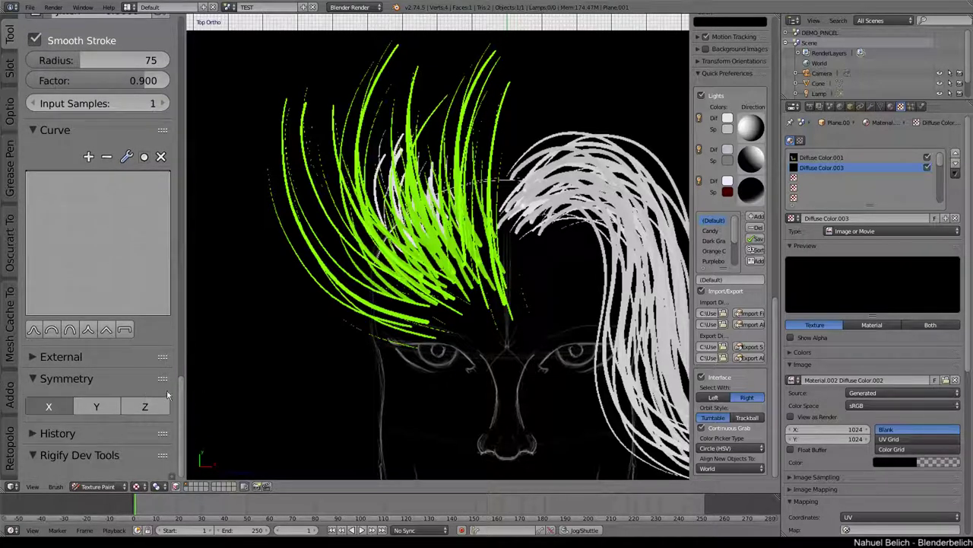
pyautogui.moveTo(183, 411); pyautogui.dragTo(172, 47)
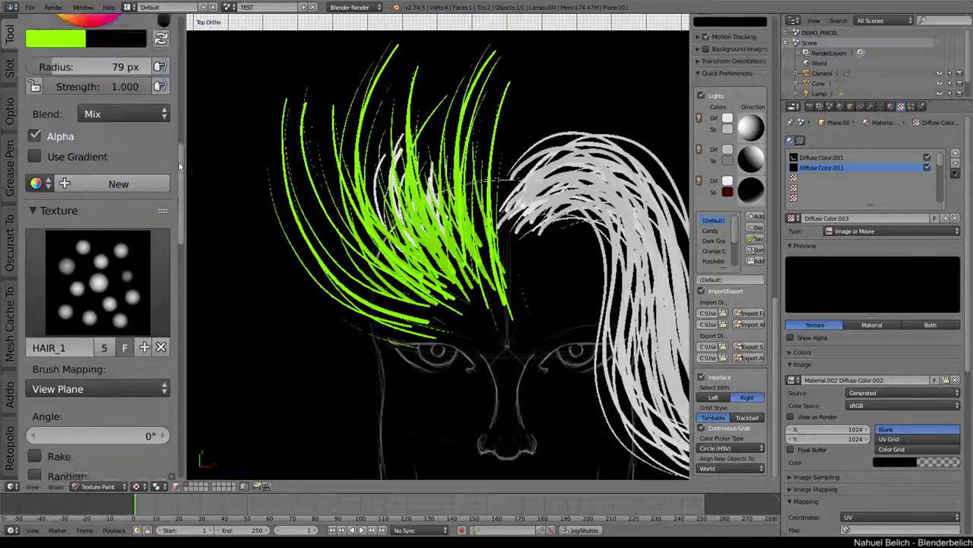
pyautogui.scroll(1, 172, 47)
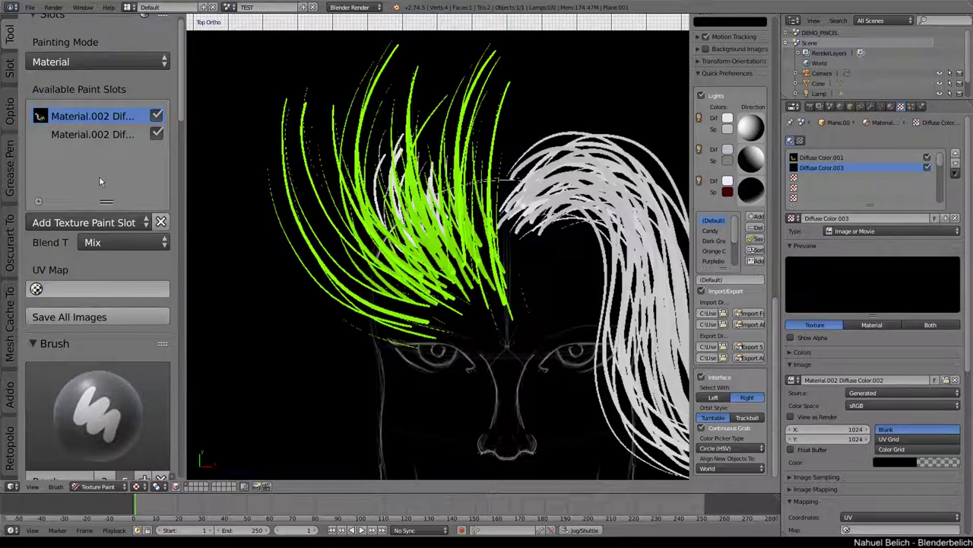
pyautogui.click(157, 66)
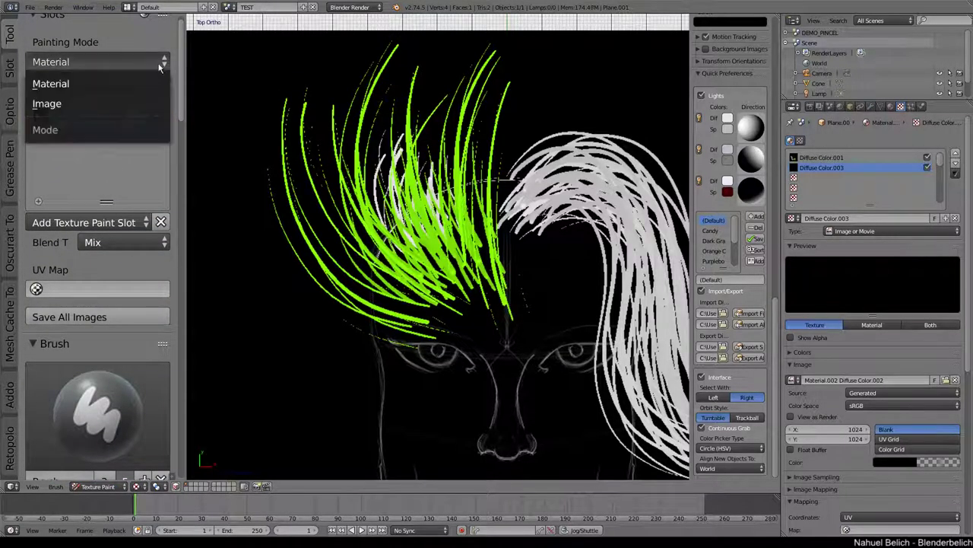
pyautogui.click(121, 84)
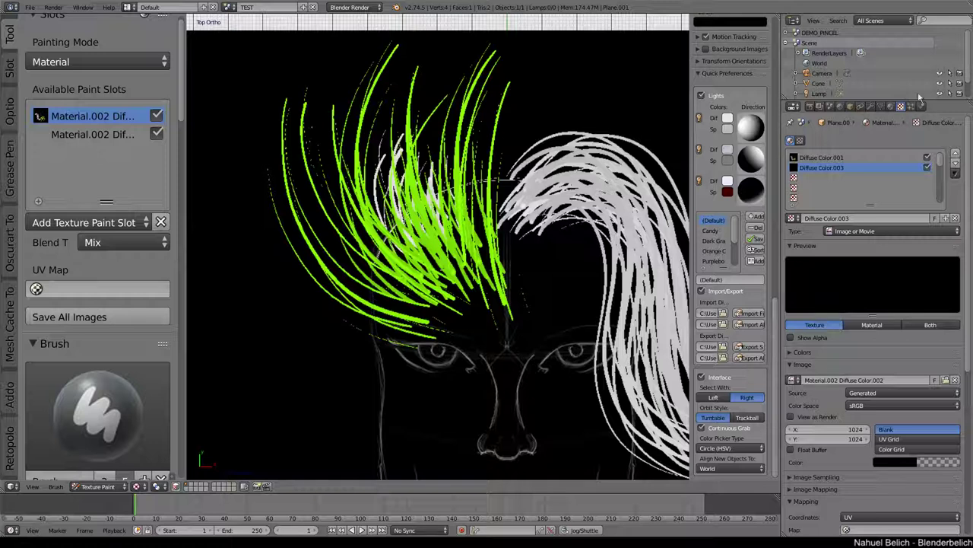
pyautogui.click(354, 7)
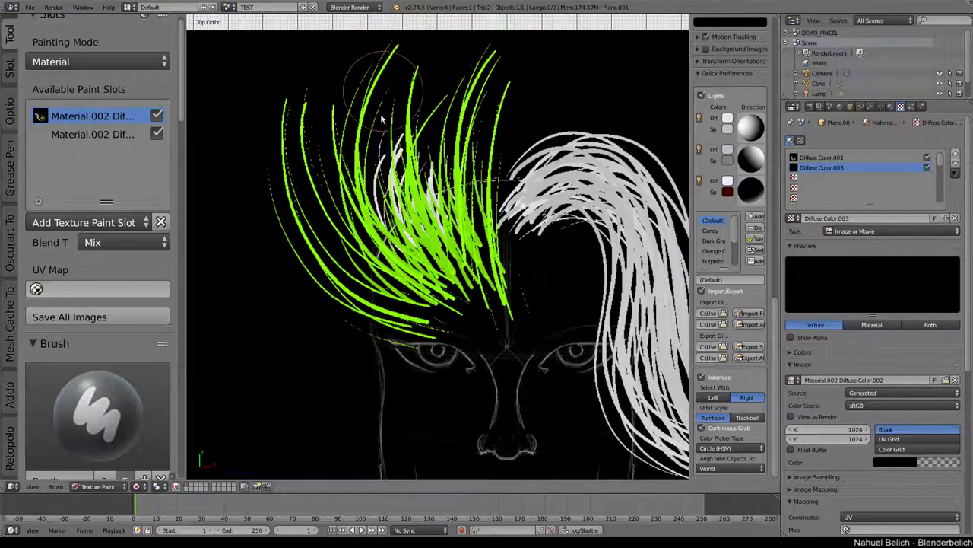
pyautogui.click(144, 487)
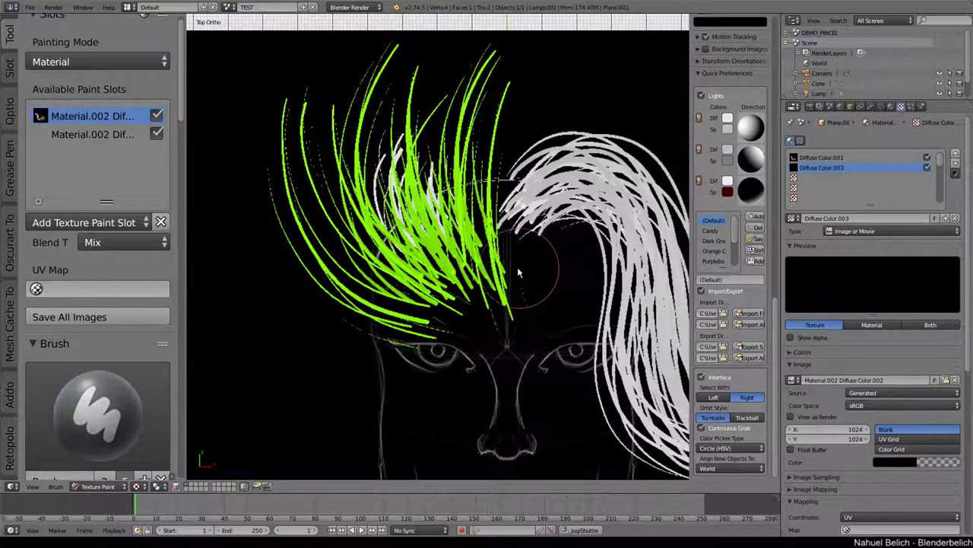
# - Paint long green strands over the right white hair, across the top, and down the far-left edge
pyautogui.moveTo(335, 49); pyautogui.dragTo(323, 103)
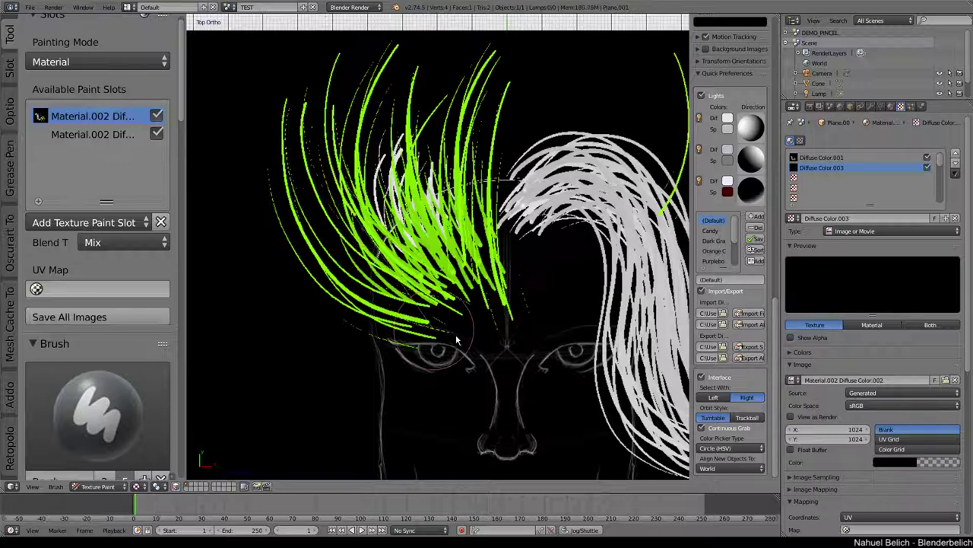
pyautogui.moveTo(687, 50); pyautogui.dragTo(563, 293)
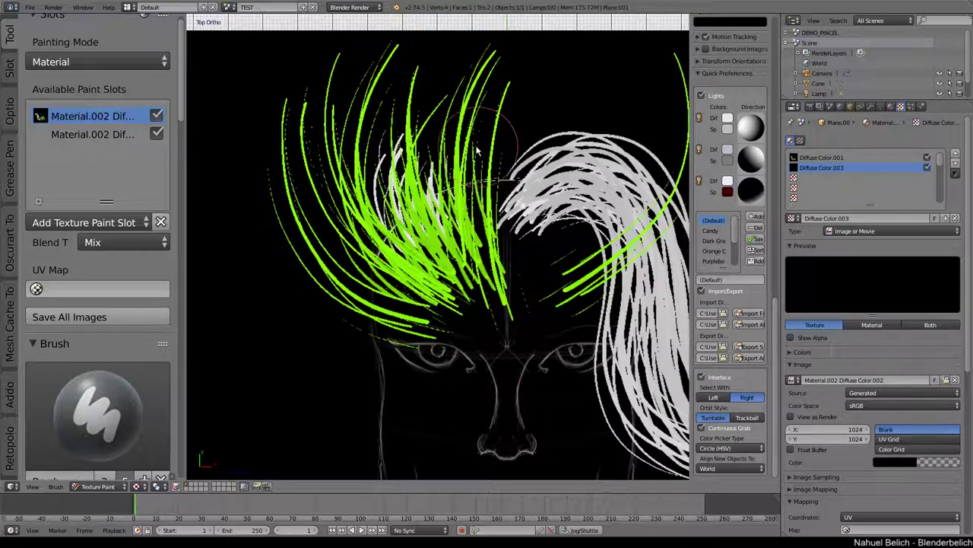
pyautogui.moveTo(614, 74); pyautogui.dragTo(577, 224)
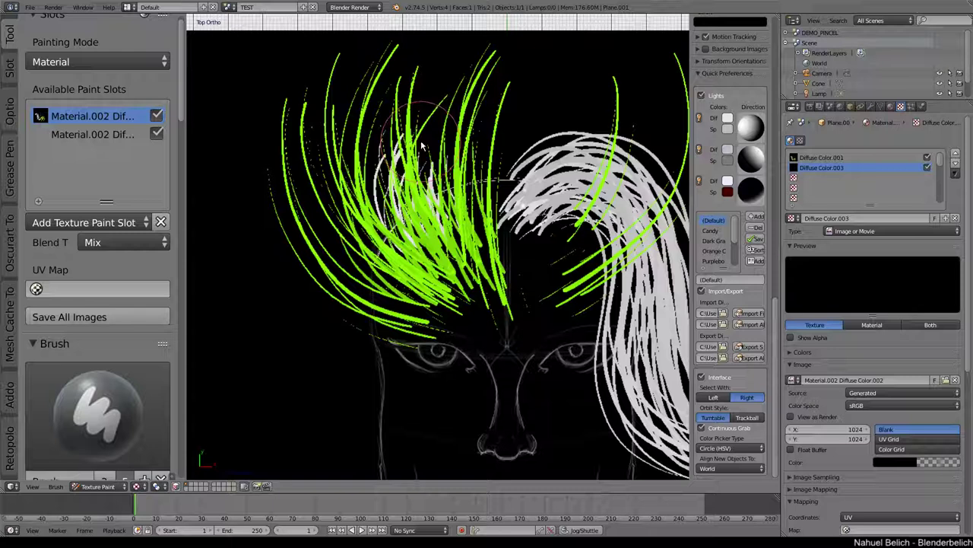
pyautogui.moveTo(445, 71); pyautogui.dragTo(429, 257)
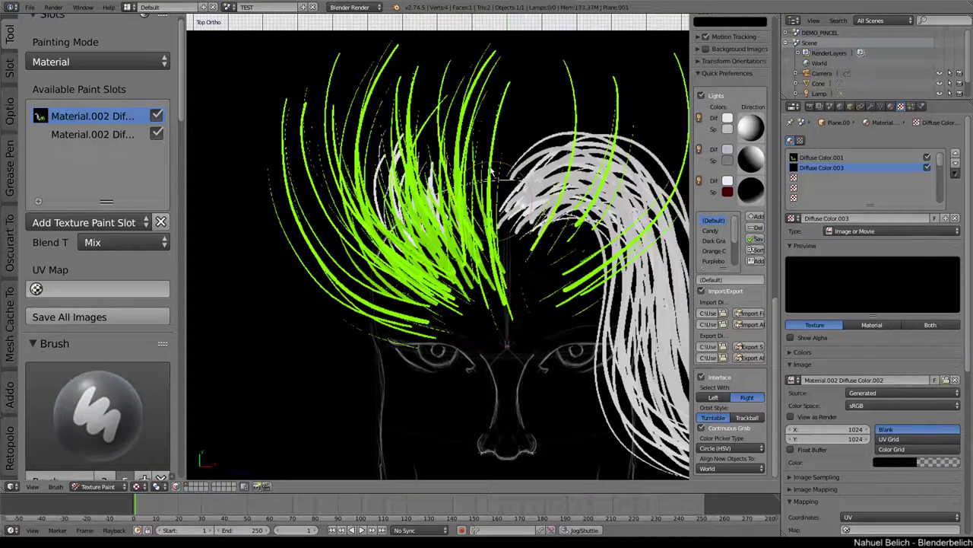
pyautogui.moveTo(466, 68); pyautogui.dragTo(464, 167)
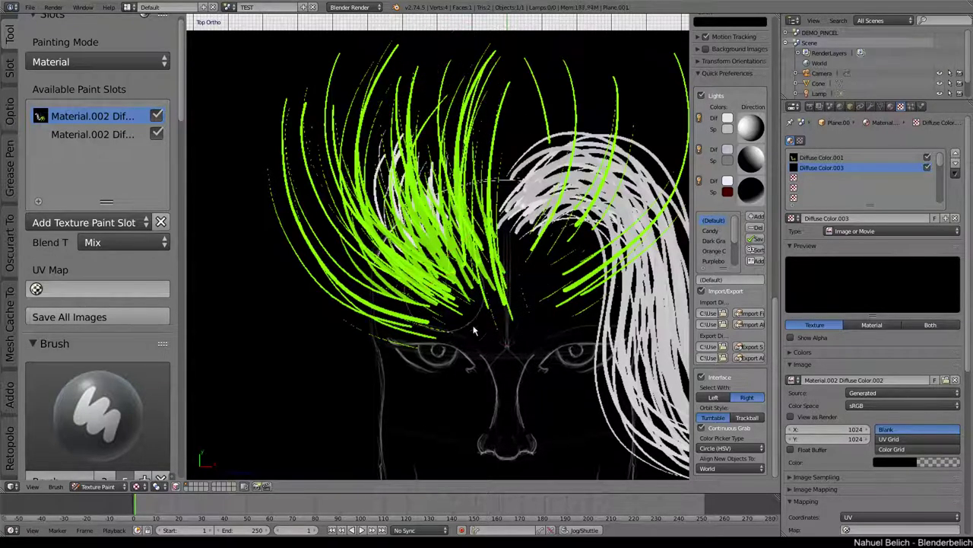
pyautogui.moveTo(408, 76); pyautogui.dragTo(405, 163)
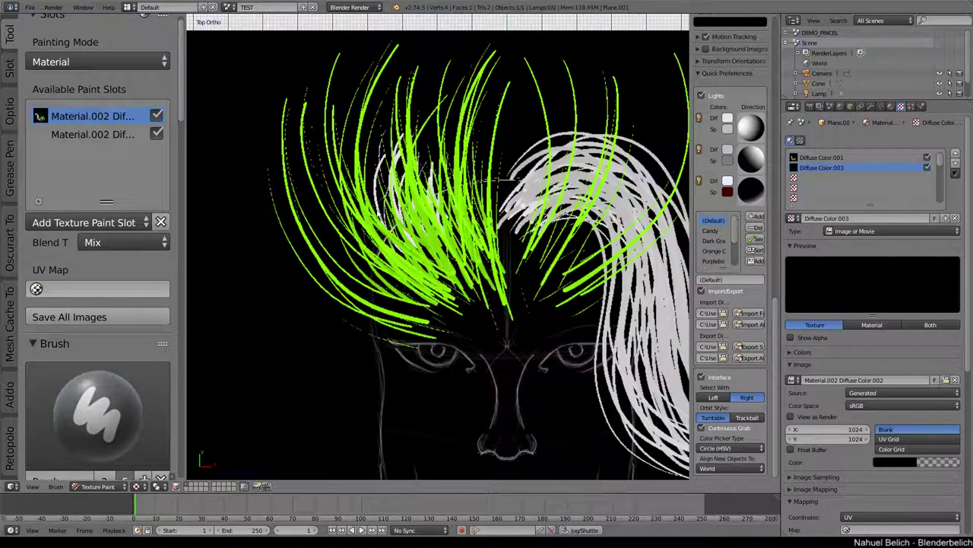
pyautogui.moveTo(257, 99)
pyautogui.mouseDown()
pyautogui.moveTo(256, 297)
pyautogui.moveTo(495, 466)
pyautogui.moveTo(441, 415)
pyautogui.mouseUp()
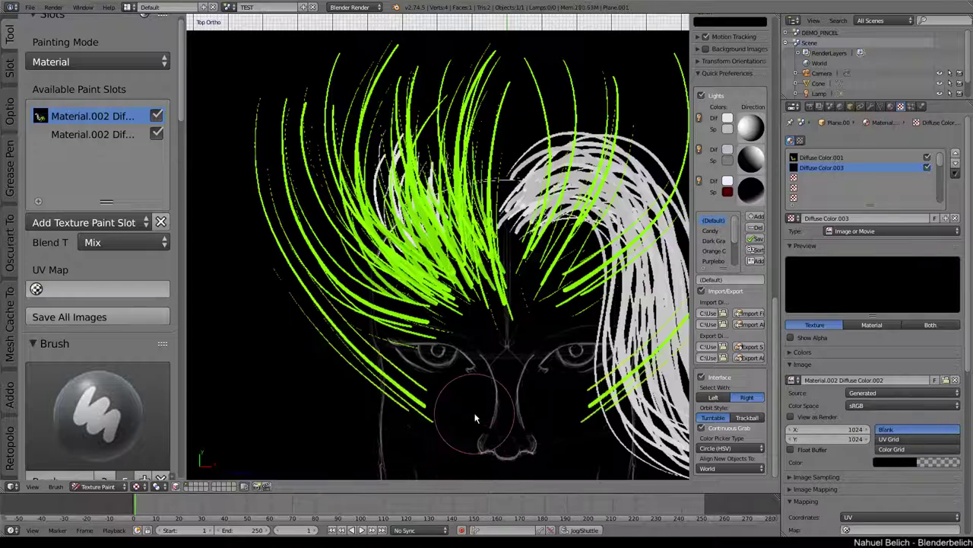
# - Zoom out to the whole image and paint a curved green strand beside the face on the left
pyautogui.scroll(-2, 485, 204)
pyautogui.scroll(-1, 479, 213)
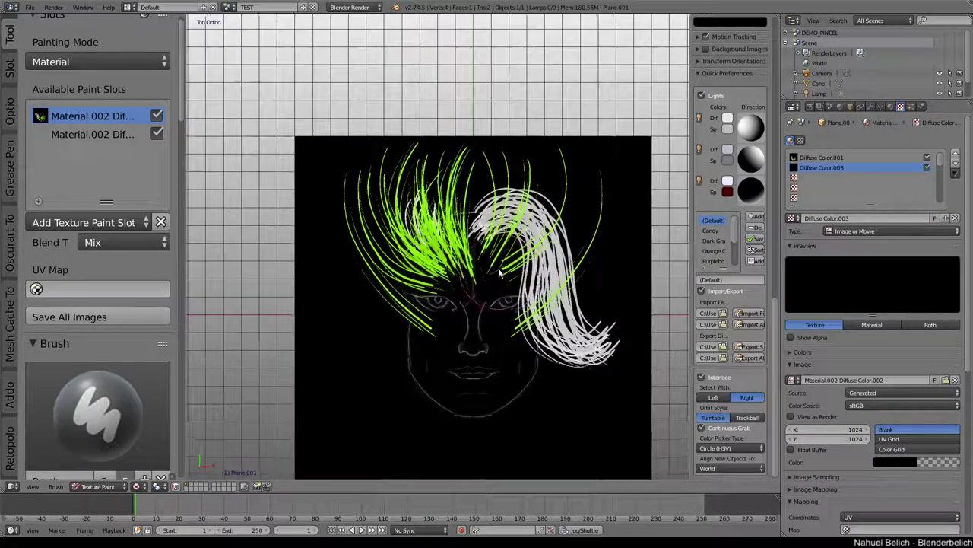
pyautogui.scroll(1, 457, 236)
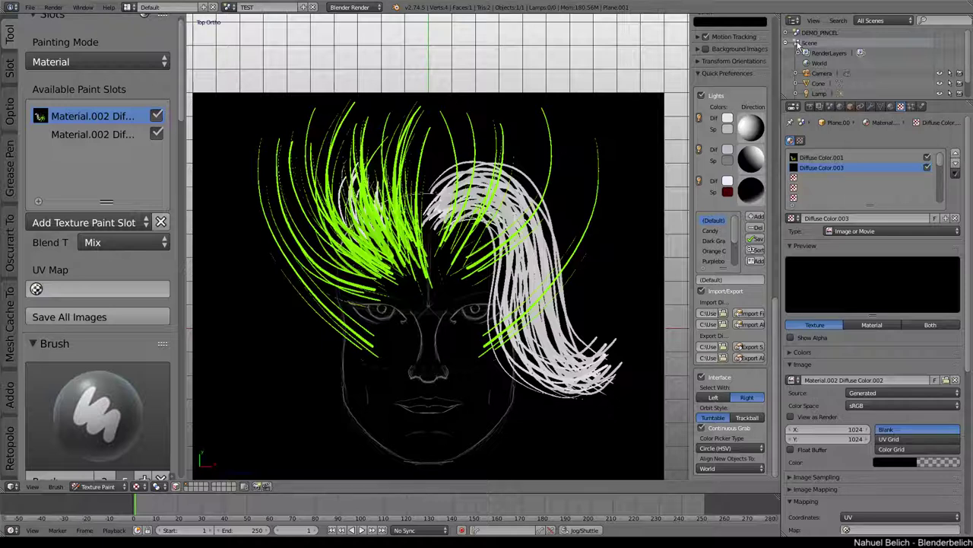
pyautogui.moveTo(251, 293); pyautogui.dragTo(373, 354)
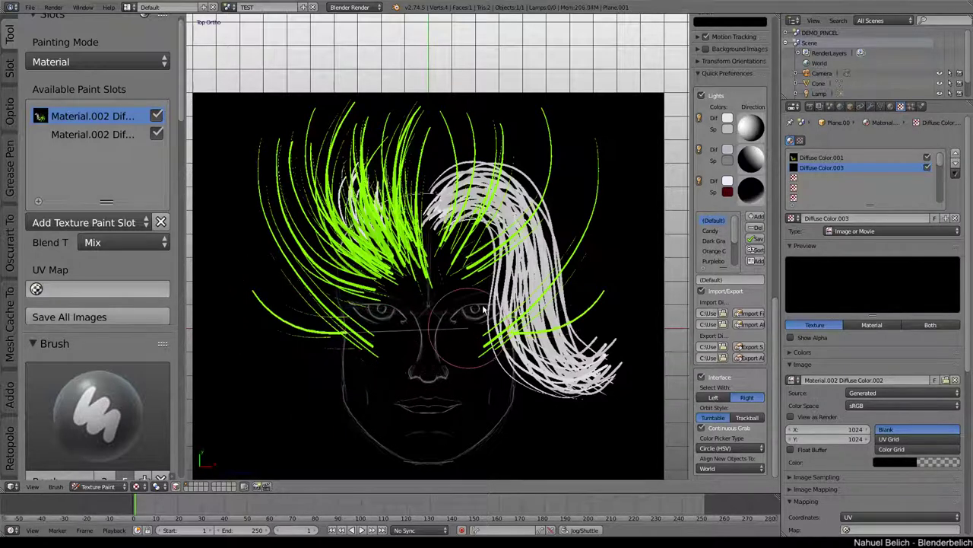